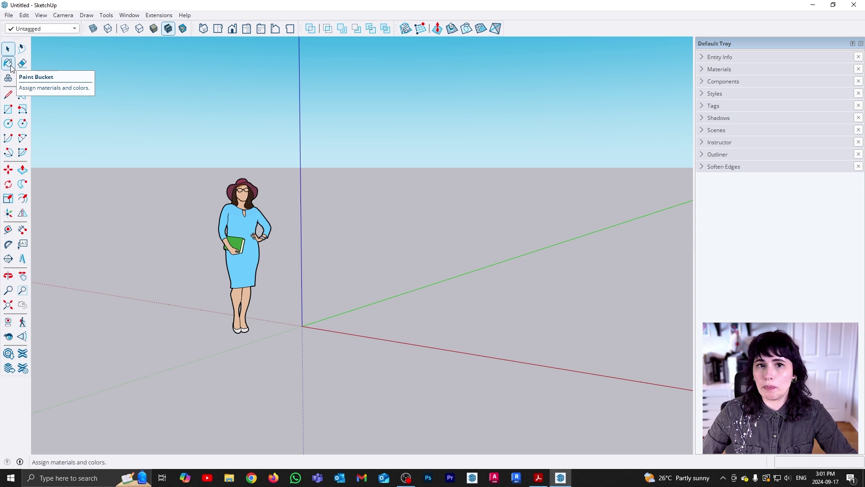
{"action": "left_click", "coordinate": [107, 16]}
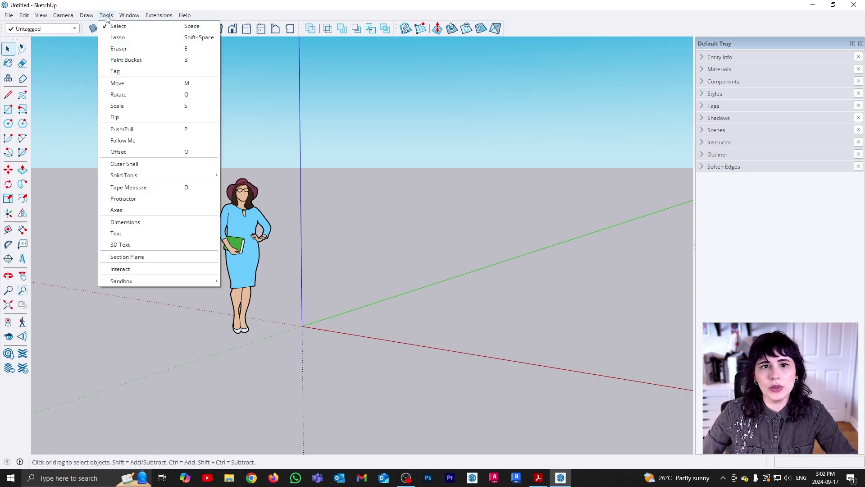
{"action": "left_click", "coordinate": [363, 149]}
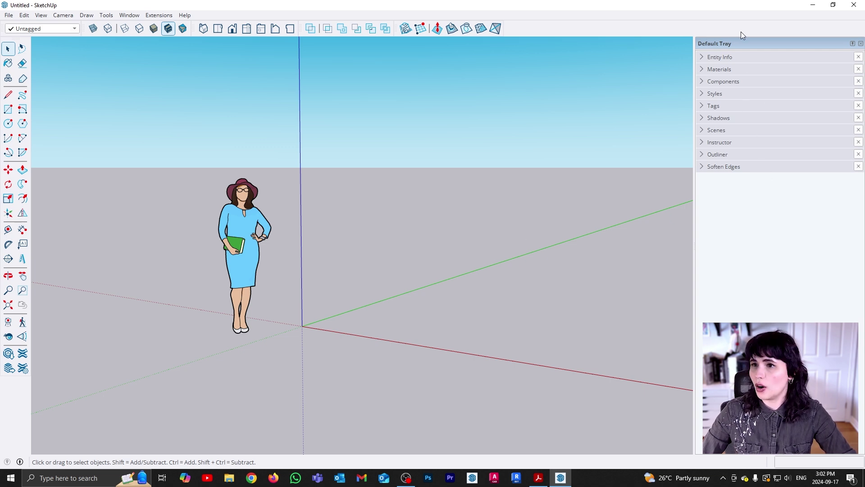
- Expand the Materials section of the Default Tray and check which sections are enabled for that tray
{"action": "left_click", "coordinate": [718, 70]}
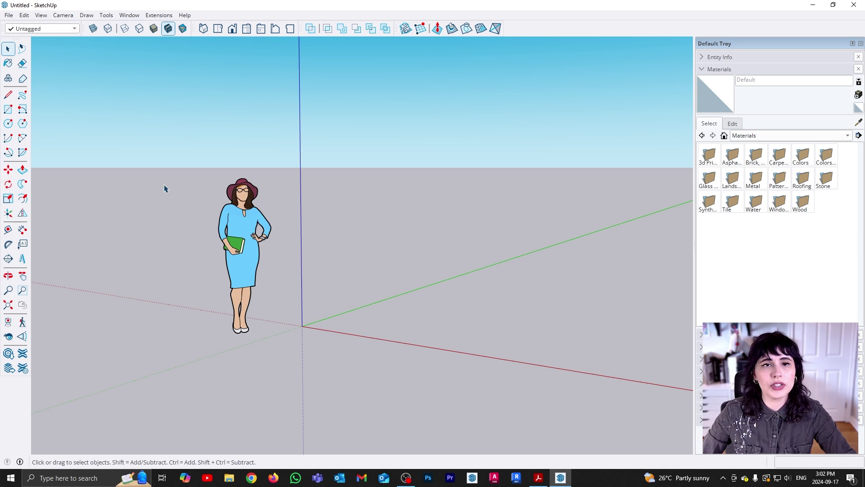
{"action": "left_click", "coordinate": [129, 14]}
{"action": "mouse_move", "coordinate": [146, 26]}
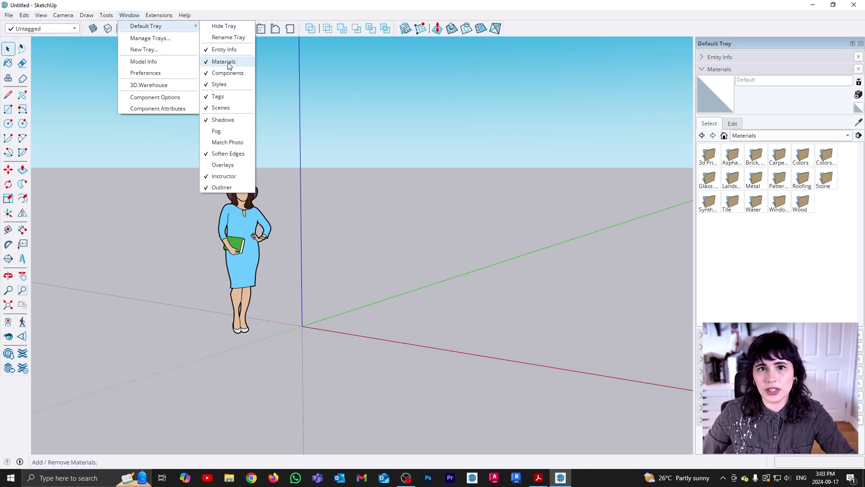
{"action": "left_click", "coordinate": [643, 169]}
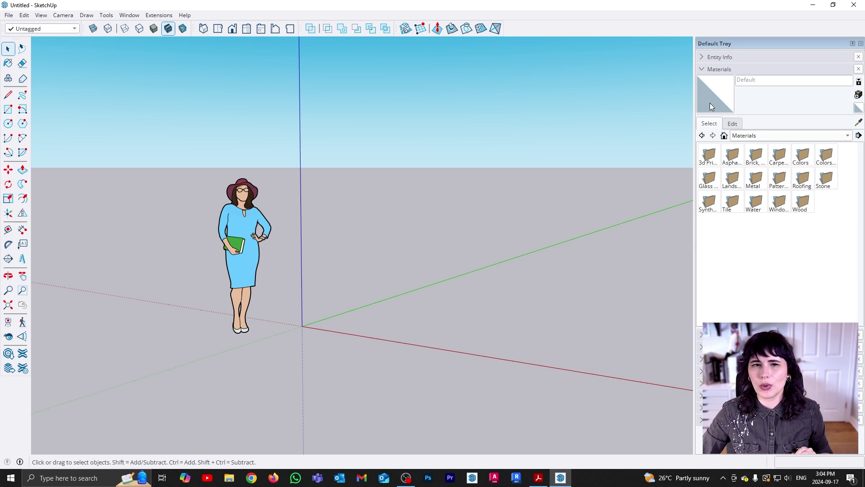
- Display the secondary material selection pane, enlarge it to show all its folders, and hide it again
{"action": "left_click", "coordinate": [859, 83]}
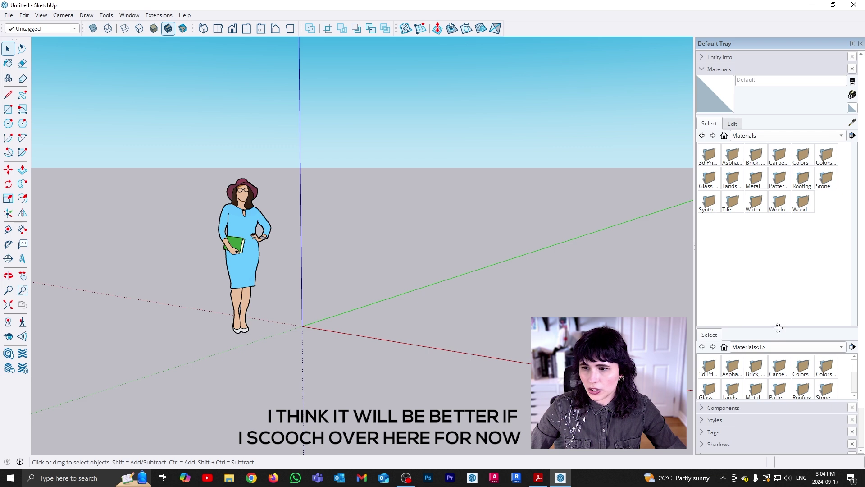
{"action": "left_click_drag", "start_coordinate": [781, 329], "coordinate": [779, 258]}
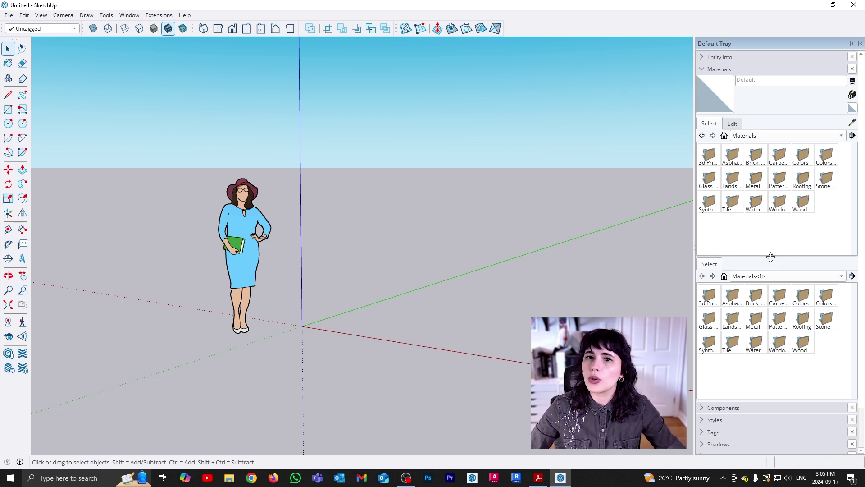
{"action": "left_click", "coordinate": [853, 81]}
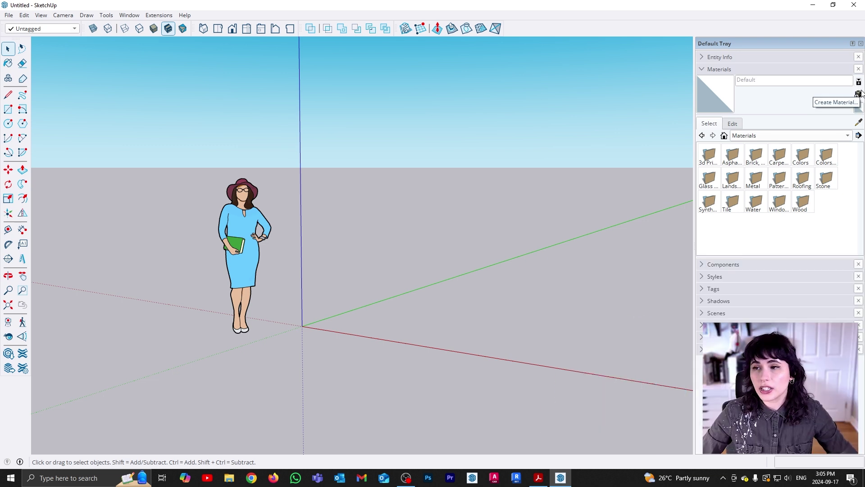
- Examine the color, texture and opacity options for creating a material, without creating one
{"action": "left_click", "coordinate": [858, 95]}
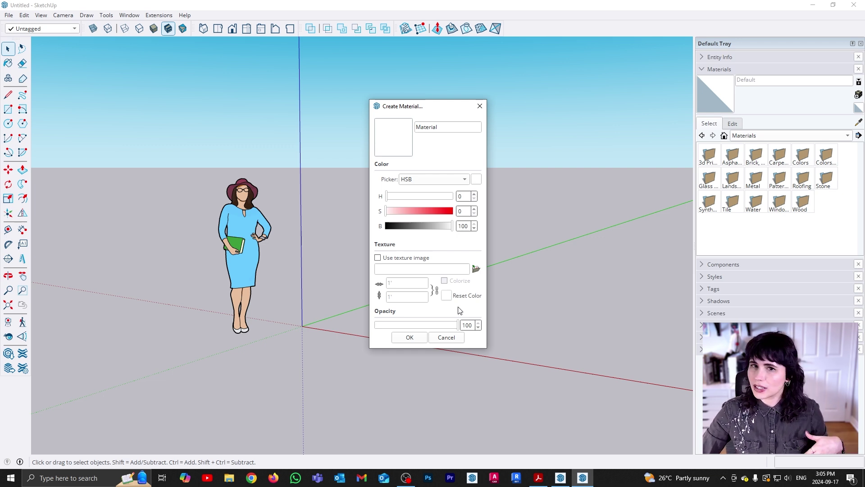
{"action": "left_click", "coordinate": [480, 107]}
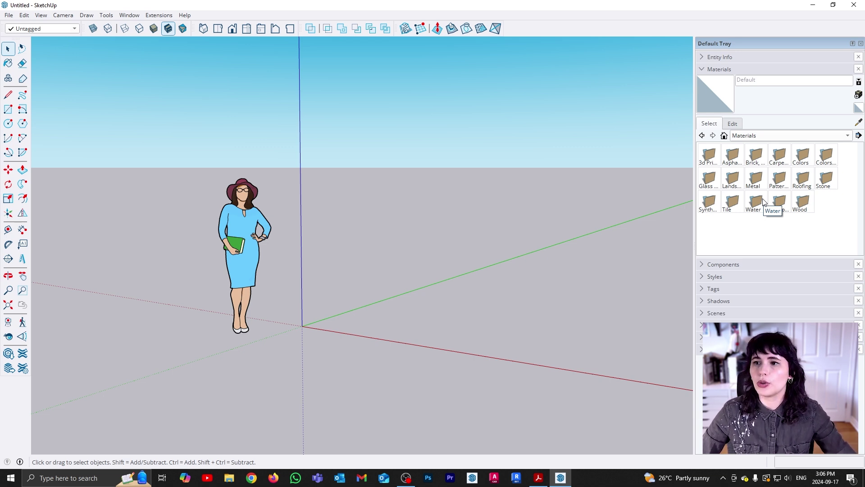
- Browse the Asphalt and Concrete, Brick, Cladding and Siding, and Wood material collections
{"action": "left_click", "coordinate": [733, 157]}
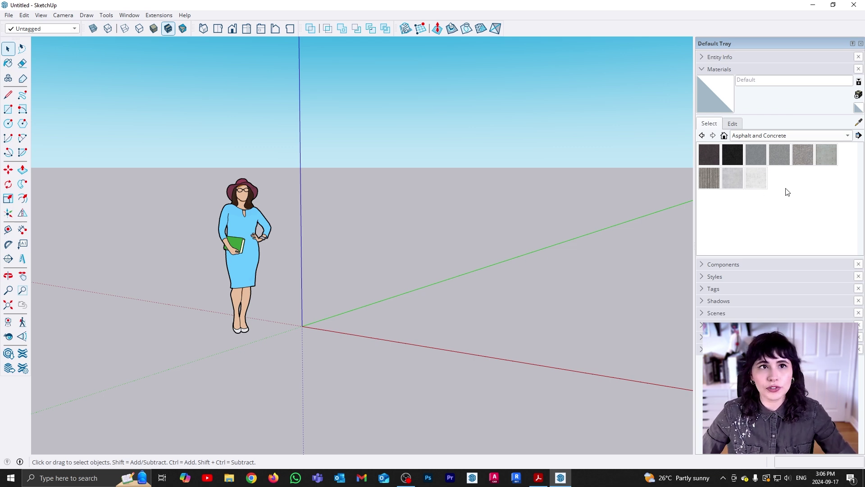
{"action": "left_click", "coordinate": [702, 136]}
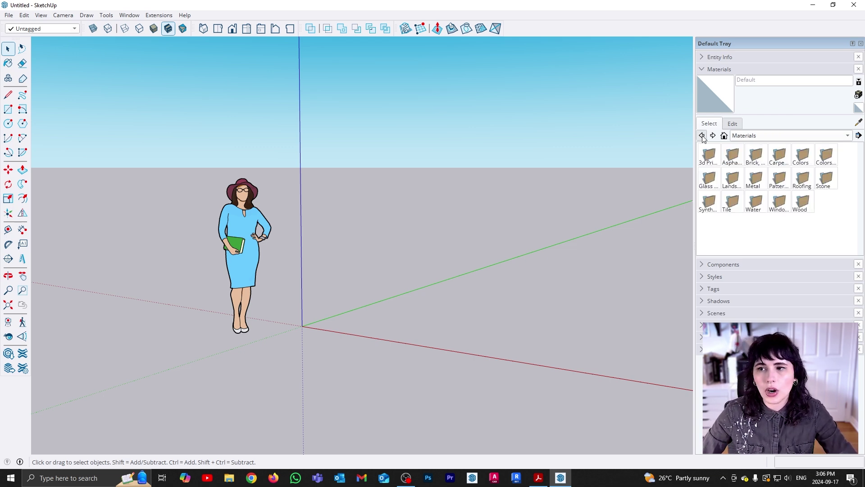
{"action": "left_click", "coordinate": [754, 154]}
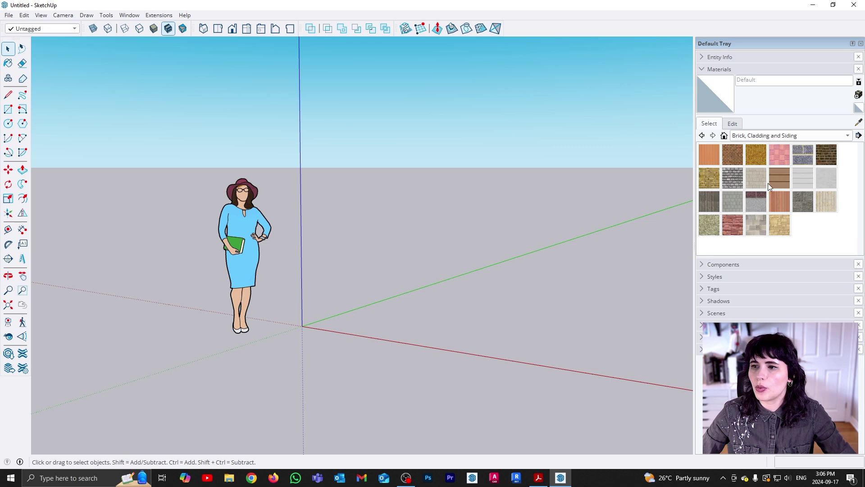
{"action": "left_click", "coordinate": [703, 136]}
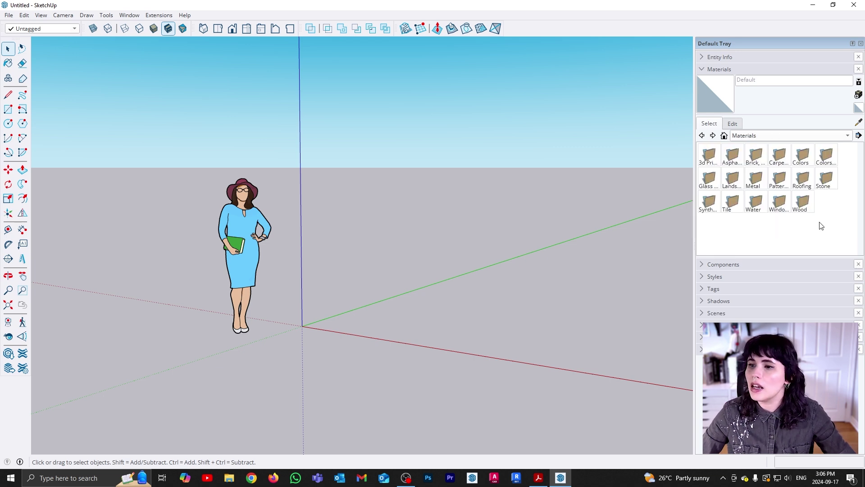
{"action": "left_click", "coordinate": [803, 201]}
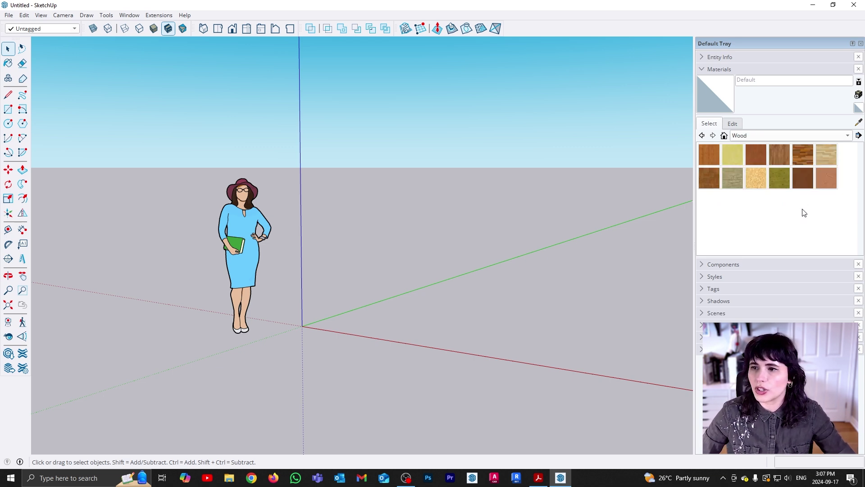
{"action": "left_click", "coordinate": [703, 136]}
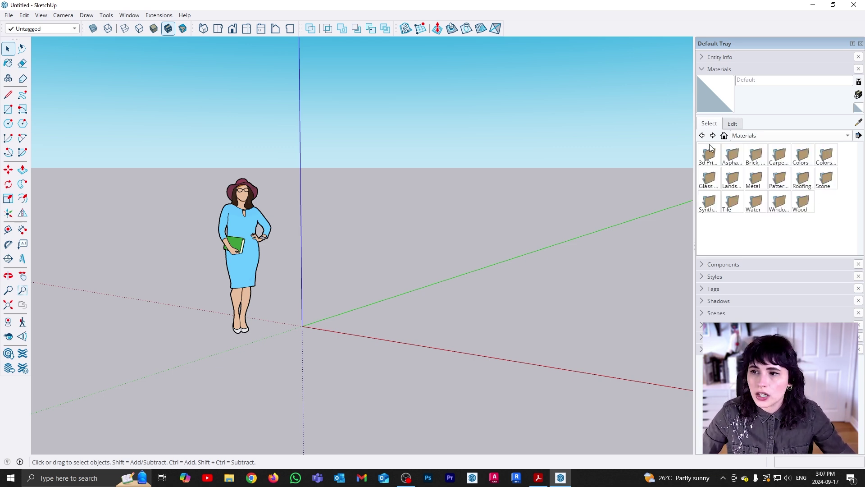
- View the Tile material collection and enlarge the material list to show more swatches at once
{"action": "left_click", "coordinate": [732, 201]}
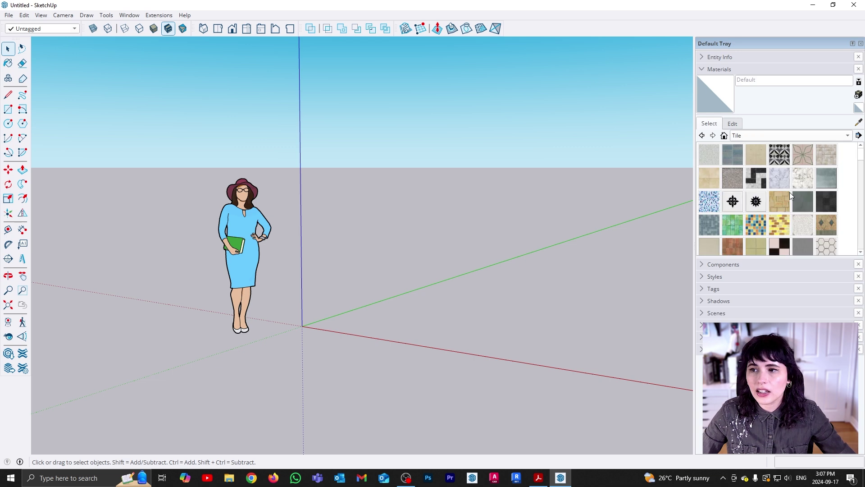
{"action": "scroll", "coordinate": [797, 226], "scroll_direction": "up", "scroll_amount": 2}
{"action": "left_click_drag", "start_coordinate": [792, 253], "coordinate": [788, 338]}
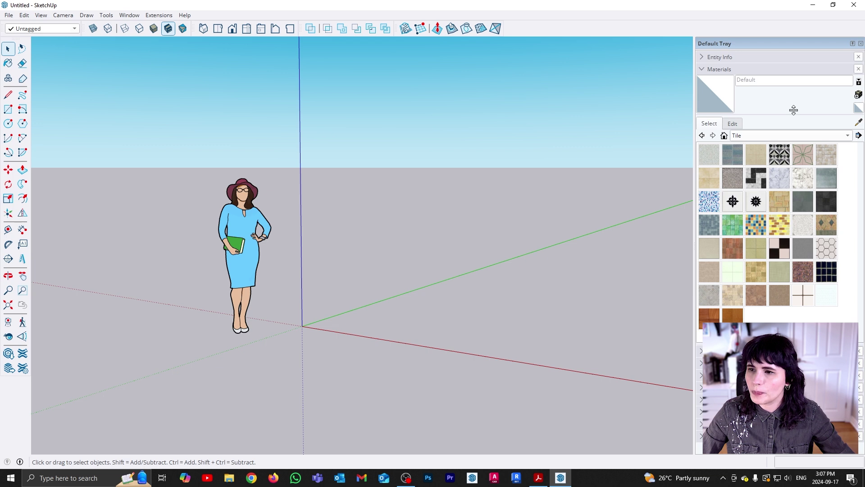
{"action": "left_click", "coordinate": [702, 135]}
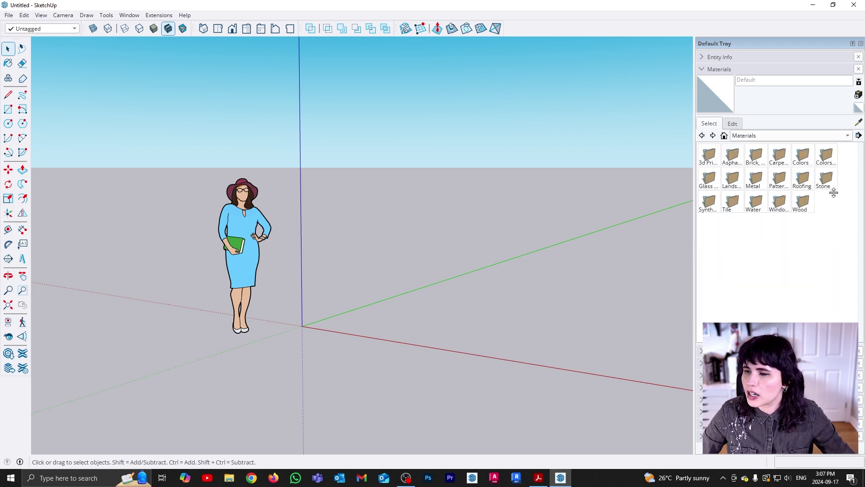
- Browse the Stone, Carpet, Fabrics, Leathers, Textiles and Wallpaper, and Colors material collections
{"action": "left_click", "coordinate": [825, 178]}
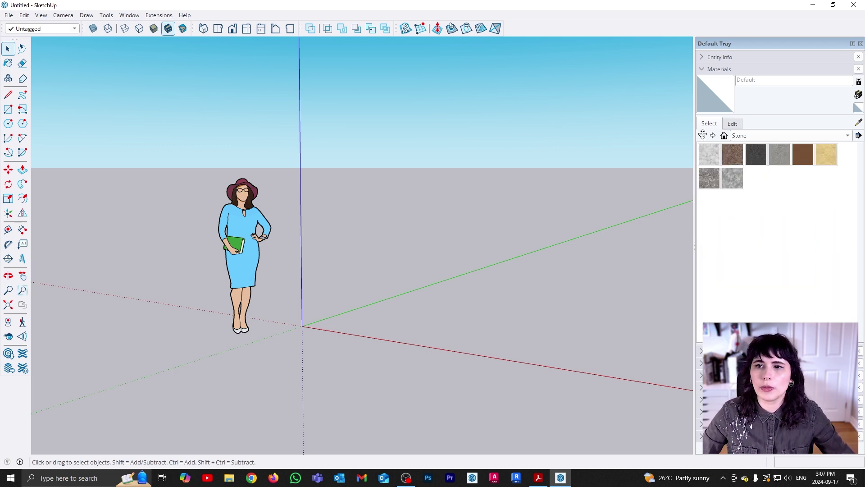
{"action": "left_click", "coordinate": [702, 136]}
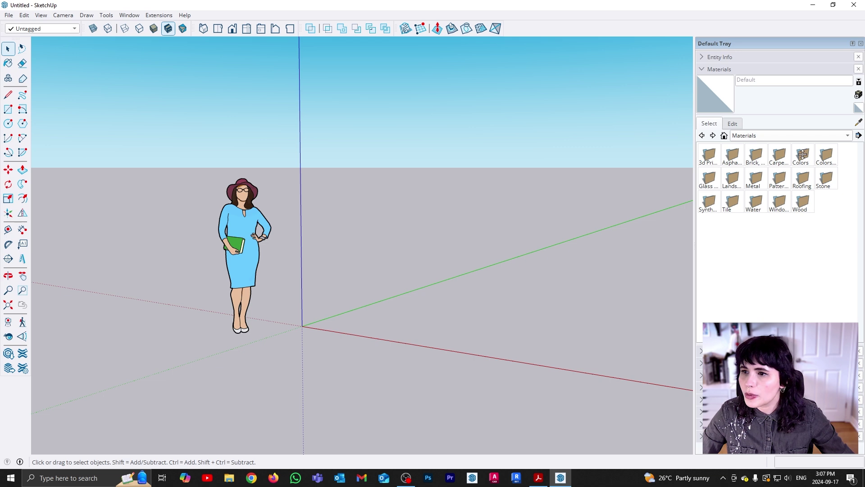
{"action": "left_click", "coordinate": [779, 156]}
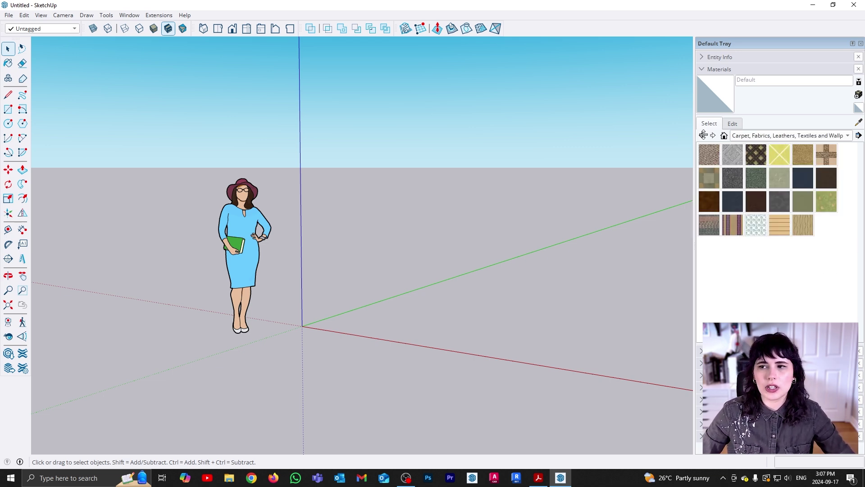
{"action": "left_click", "coordinate": [702, 136]}
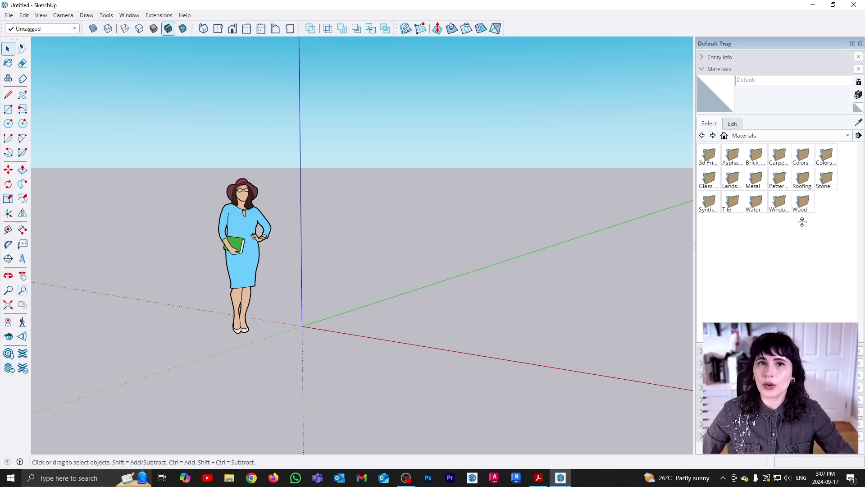
{"action": "left_click", "coordinate": [804, 154]}
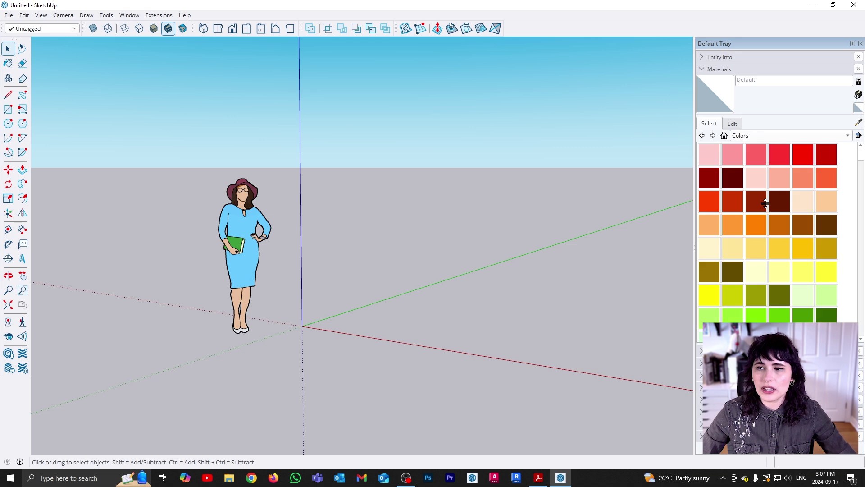
{"action": "scroll", "coordinate": [763, 193], "scroll_direction": "down", "scroll_amount": 3}
{"action": "scroll", "coordinate": [763, 193], "scroll_direction": "down", "scroll_amount": 6}
{"action": "scroll", "coordinate": [762, 193], "scroll_direction": "up", "scroll_amount": 8}
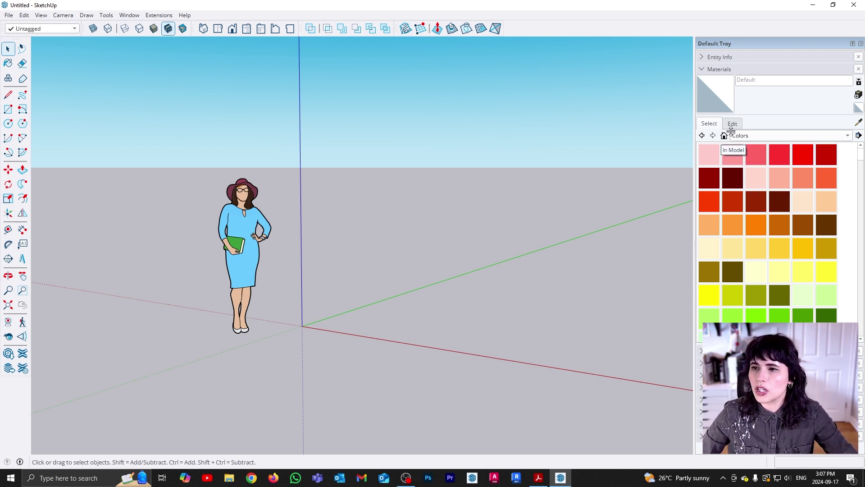
- Examine the editing settings for a material's color, texture and opacity, and return to the overview of material collections
{"action": "left_click", "coordinate": [734, 124]}
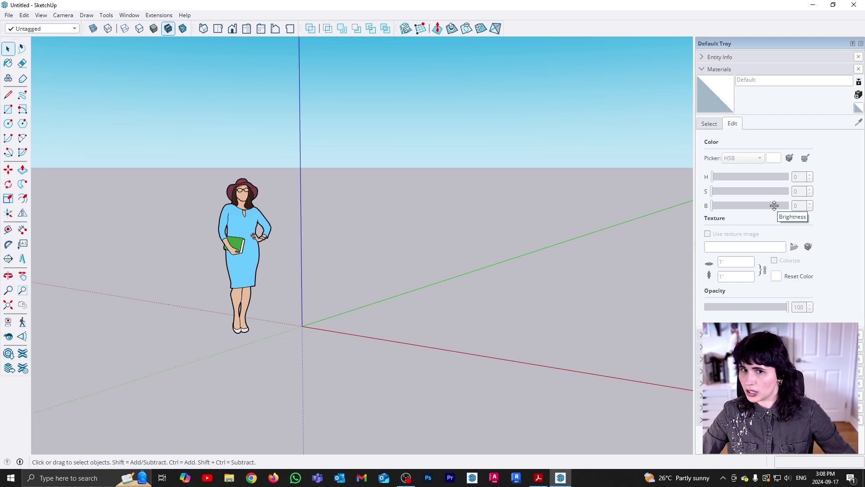
{"action": "left_click", "coordinate": [716, 124]}
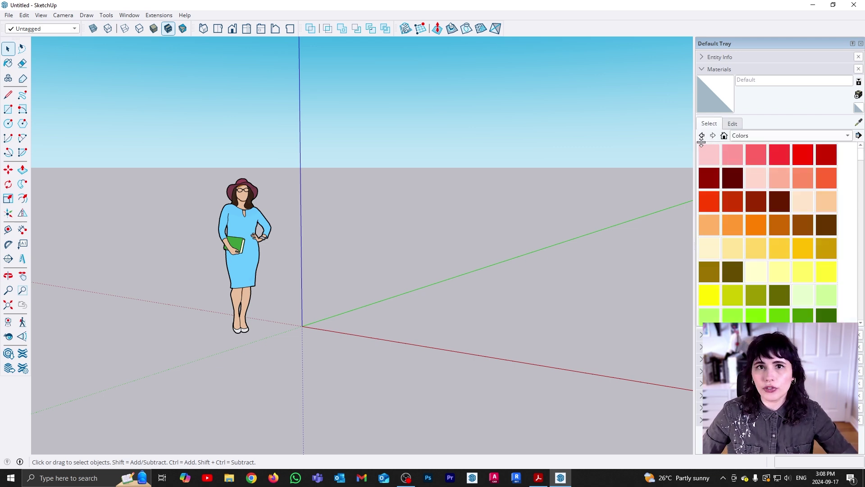
{"action": "left_click", "coordinate": [702, 135]}
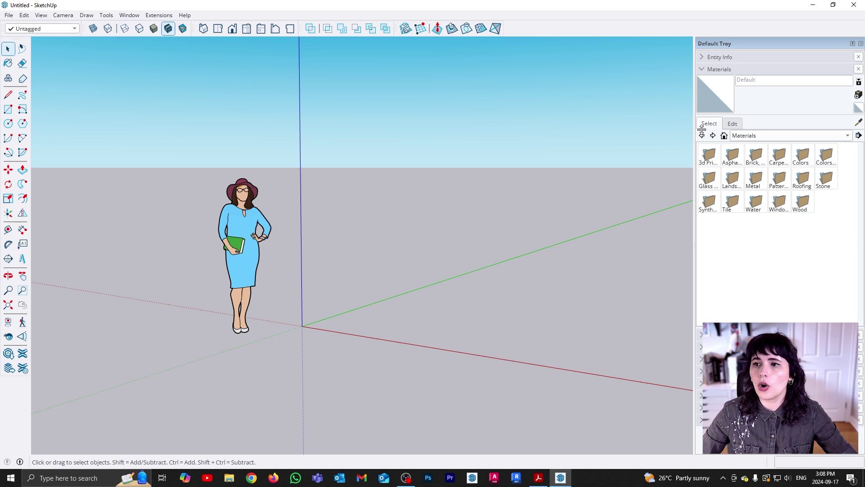
- Show the In Model materials and examine the collection management and thumbnail options available for them
{"action": "left_click", "coordinate": [847, 136]}
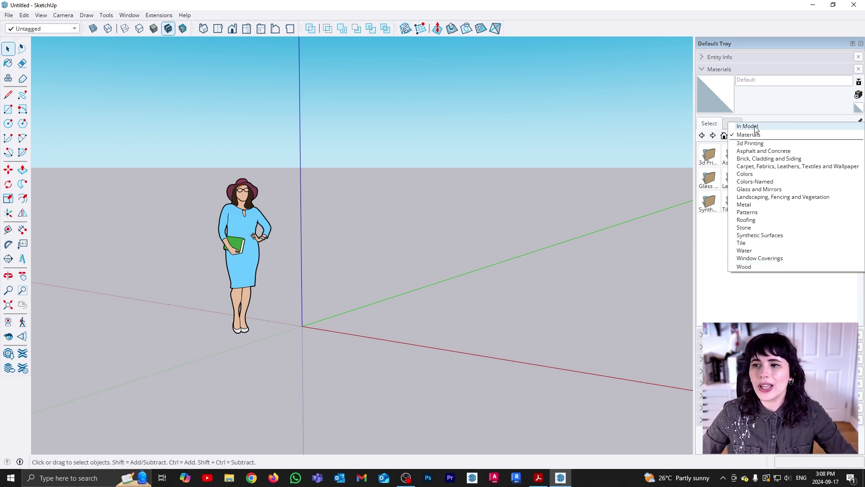
{"action": "left_click", "coordinate": [726, 176]}
{"action": "left_click", "coordinate": [724, 135]}
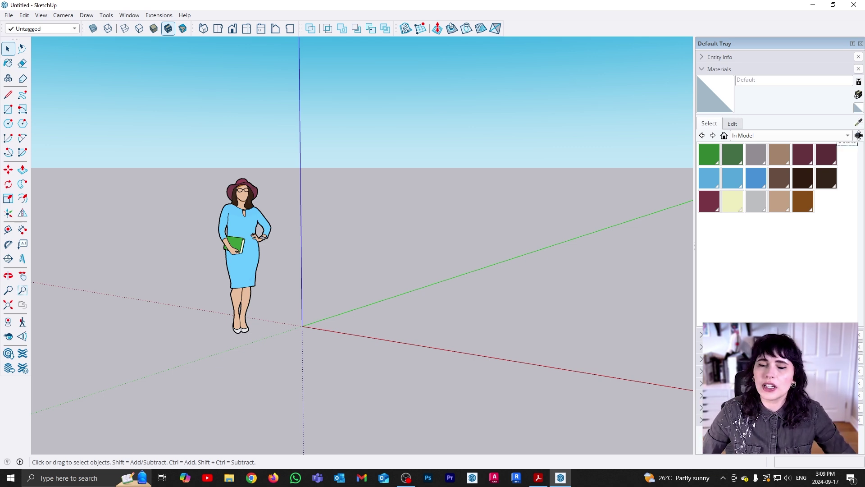
{"action": "left_click", "coordinate": [859, 135]}
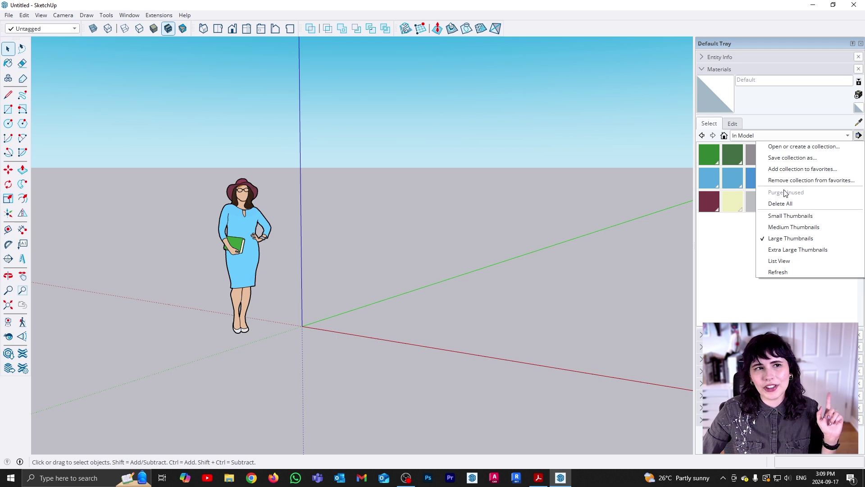
{"action": "left_click", "coordinate": [741, 257]}
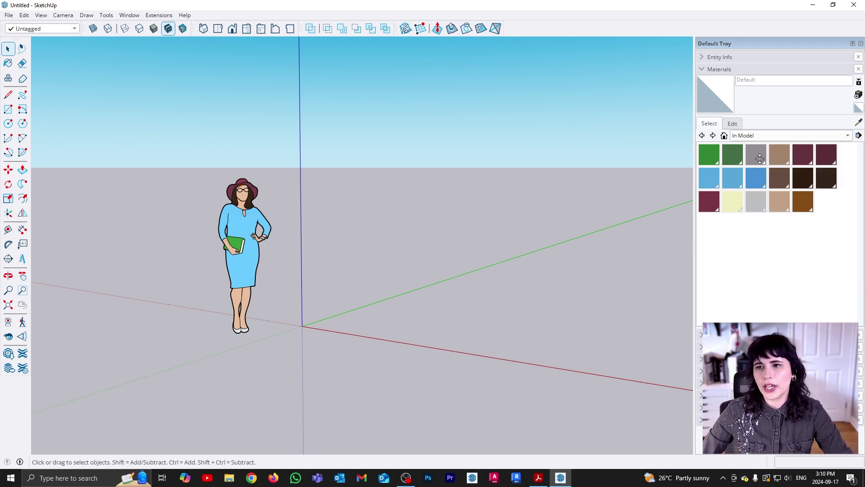
- Switch the displayed material collection from In Model to Colors
{"action": "left_click", "coordinate": [758, 135]}
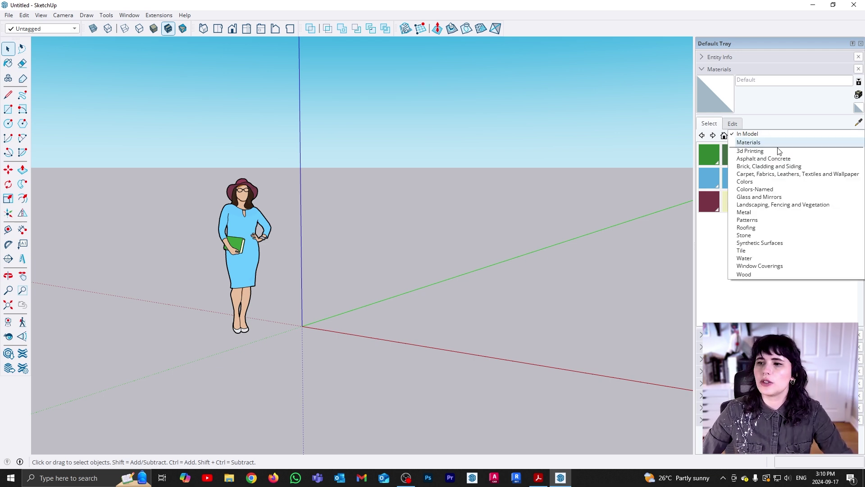
{"action": "left_click", "coordinate": [766, 180]}
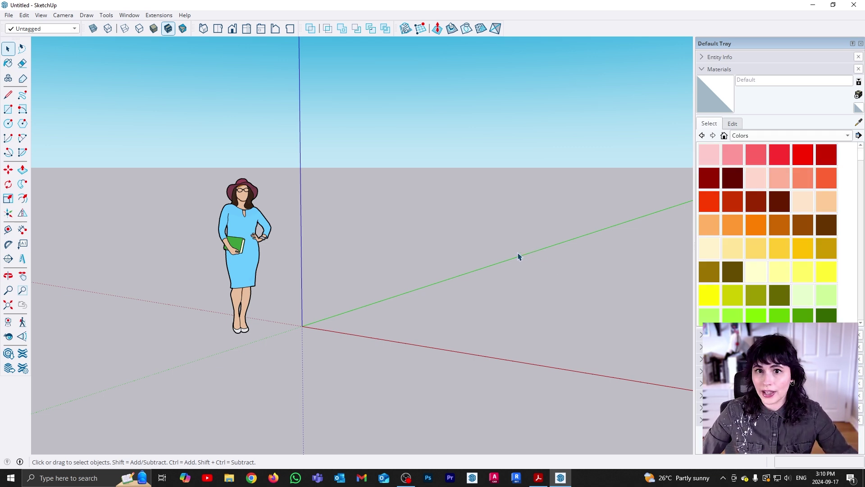
- Draw a rectangle flat on the ground with one corner at the origin, between the red and green axes
{"action": "key", "text": "r"}
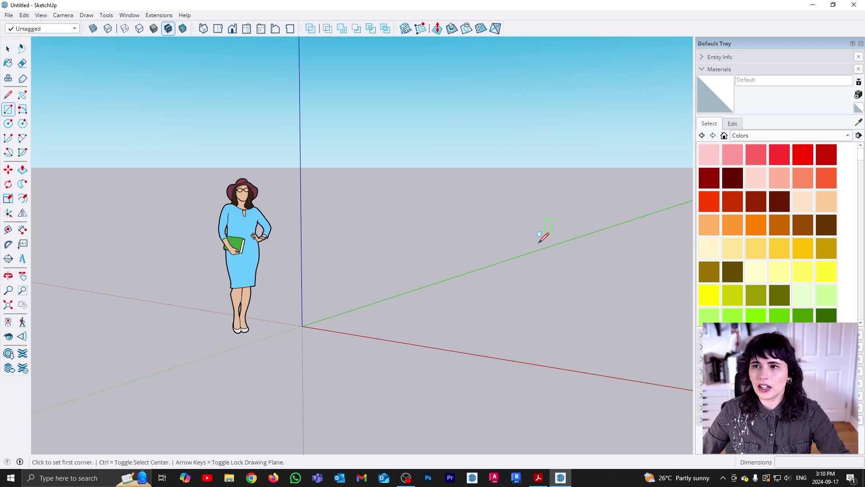
{"action": "left_click", "coordinate": [302, 326]}
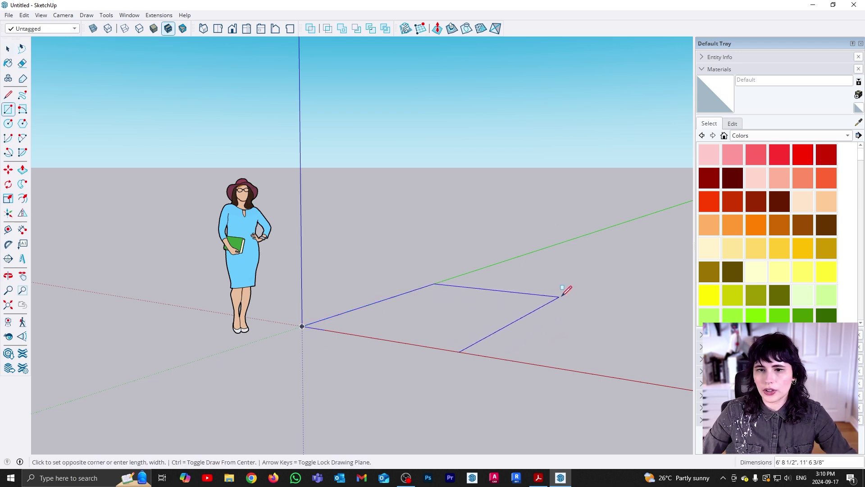
{"action": "left_click", "coordinate": [593, 293]}
{"action": "key", "text": "space"}
{"action": "middle_click_drag", "start_coordinate": [554, 270], "coordinate": [447, 369]}
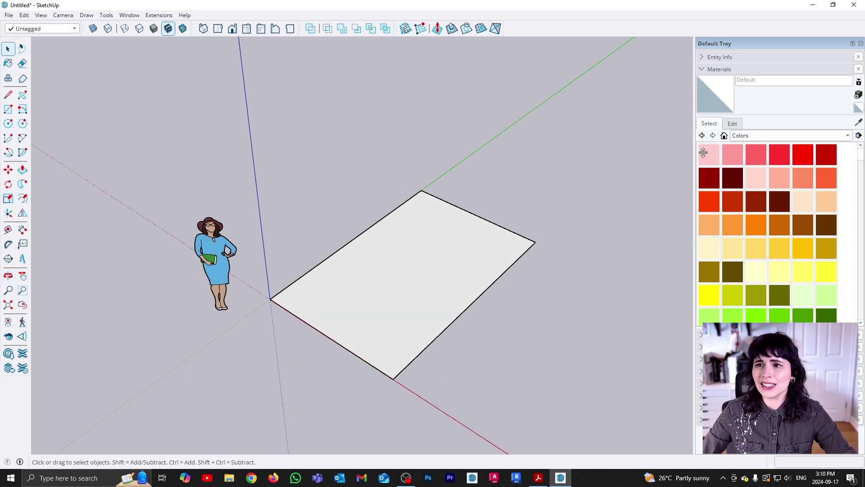
- Paint the top face of the ground rectangle with Color A01
{"action": "left_click", "coordinate": [711, 154]}
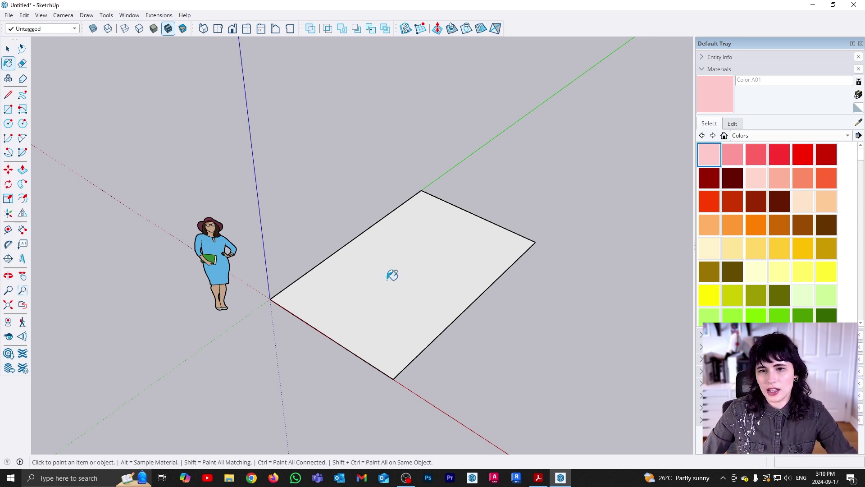
{"action": "left_click", "coordinate": [414, 260]}
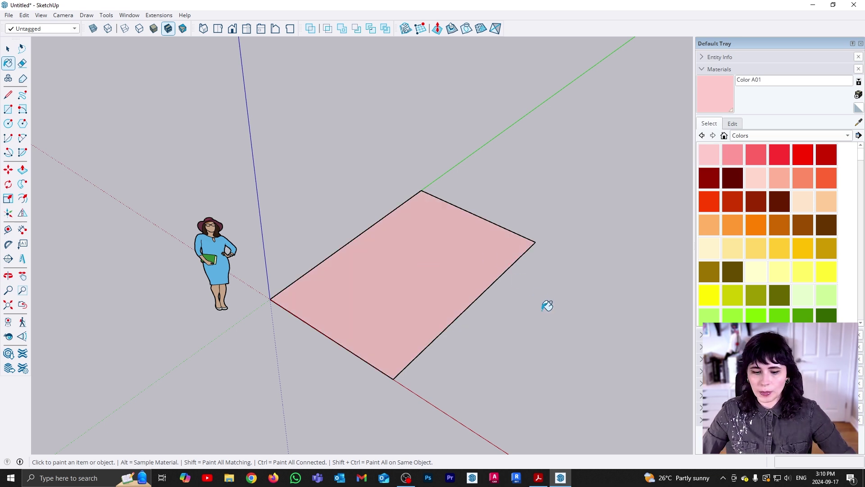
{"action": "key", "text": "space"}
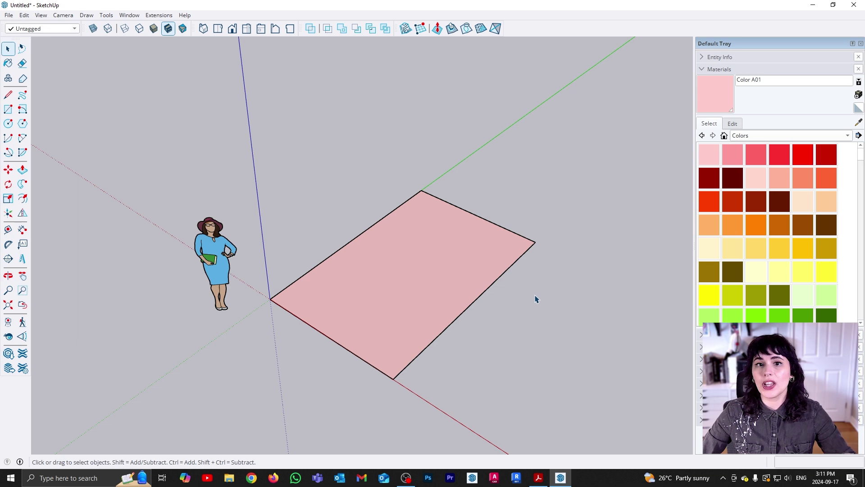
- Restore the Default material on the rectangle's top face with the Paint Bucket
{"action": "key", "text": "b"}
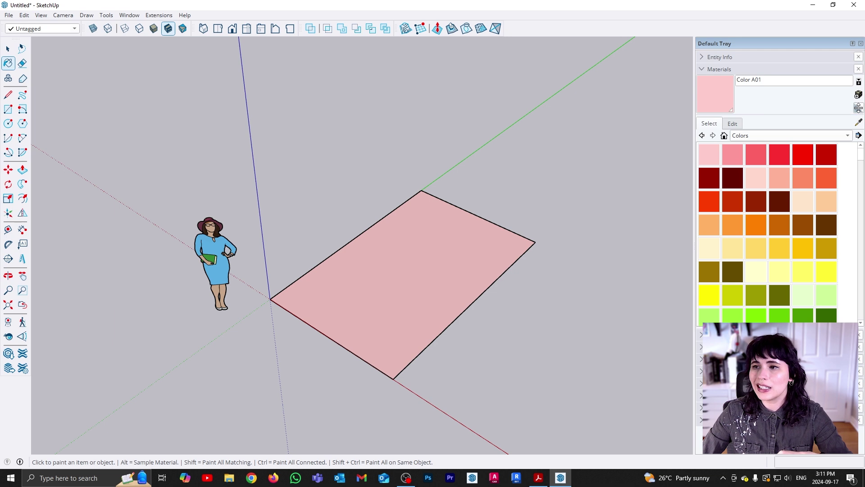
{"action": "left_click", "coordinate": [859, 108]}
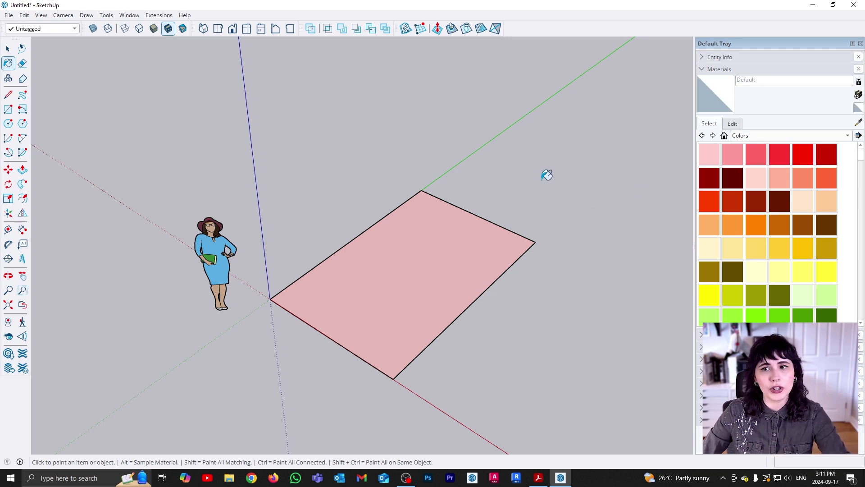
{"action": "left_click", "coordinate": [420, 247]}
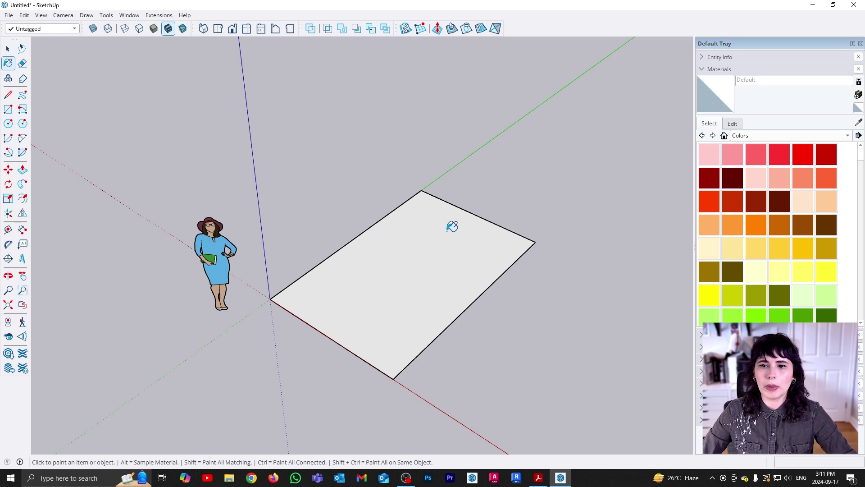
{"action": "key", "text": "space"}
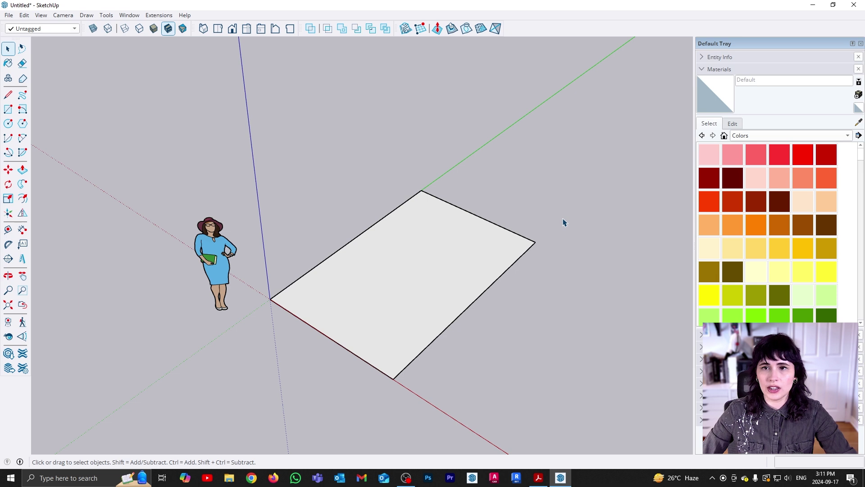
- Paint the rectangle's top face with Color A01 and its underside with Color A02
{"action": "middle_click_drag", "start_coordinate": [564, 298], "coordinate": [533, 287]}
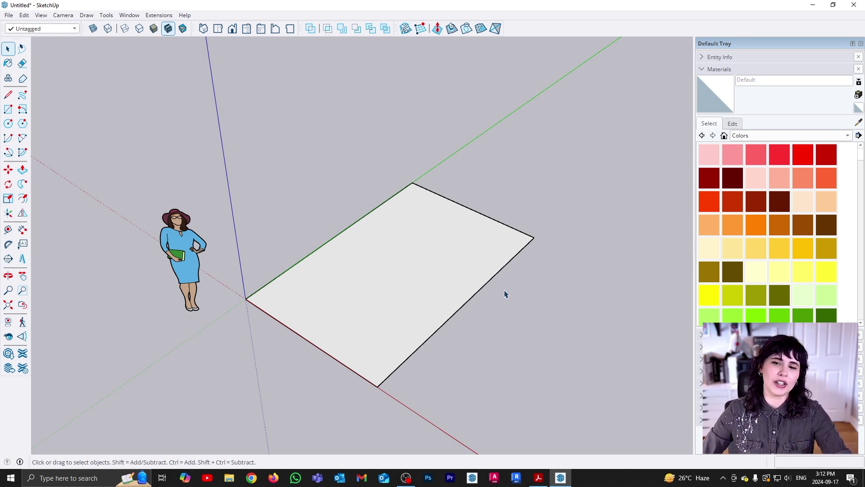
{"action": "middle_click_drag", "start_coordinate": [479, 392], "coordinate": [485, 411]}
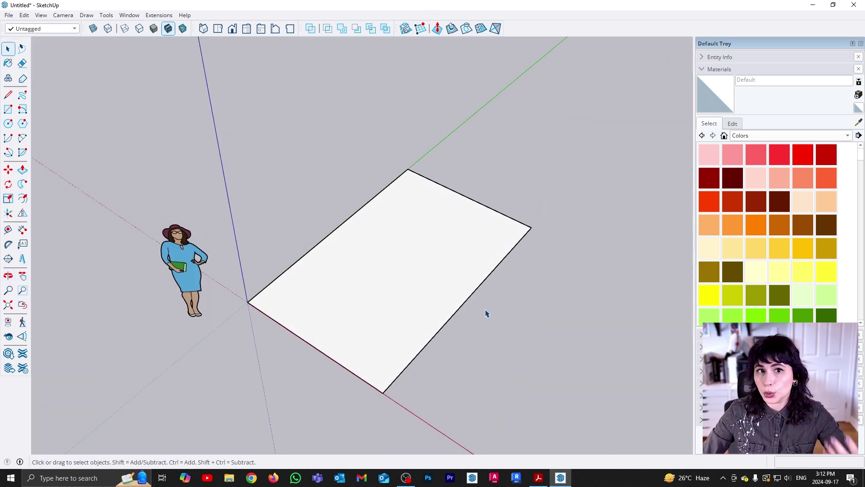
{"action": "left_click", "coordinate": [709, 154]}
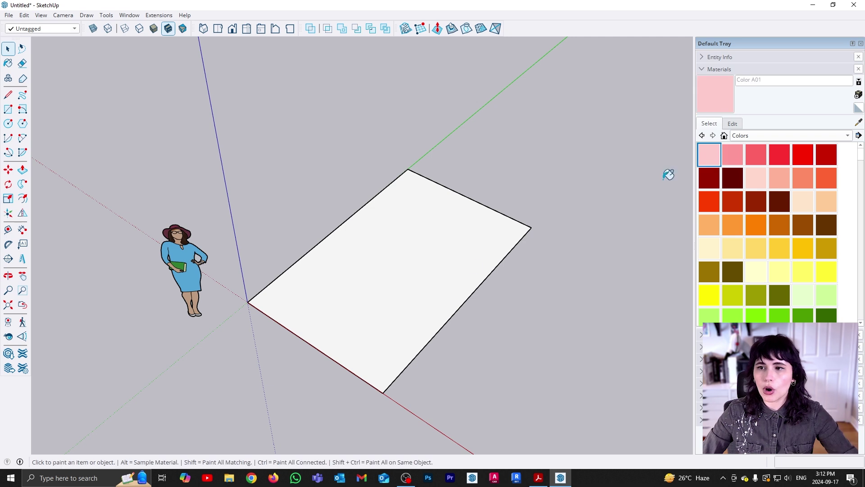
{"action": "left_click", "coordinate": [388, 279]}
{"action": "mouse_move", "coordinate": [446, 399]}
{"action": "middle_mouse_down"}
{"action": "mouse_move", "coordinate": [448, 371]}
{"action": "mouse_move", "coordinate": [573, 201]}
{"action": "middle_mouse_up"}
{"action": "left_click", "coordinate": [732, 155]}
{"action": "left_click", "coordinate": [402, 289]}
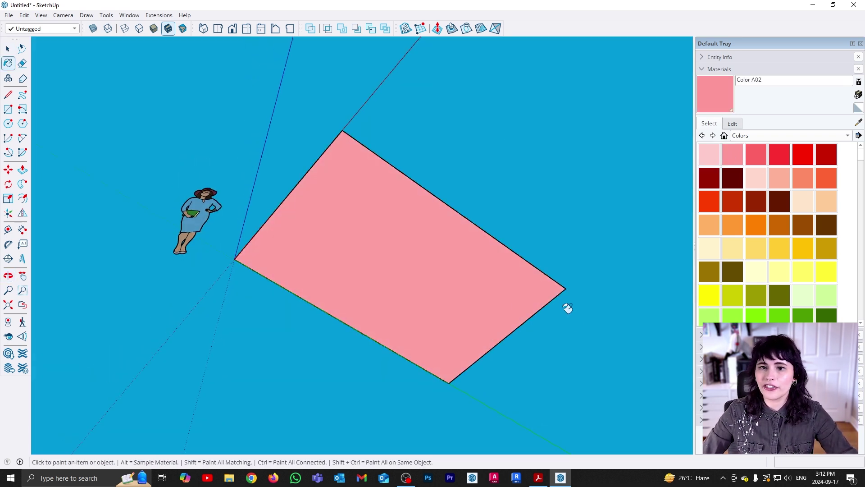
{"action": "middle_click_drag", "start_coordinate": [462, 222], "coordinate": [515, 342]}
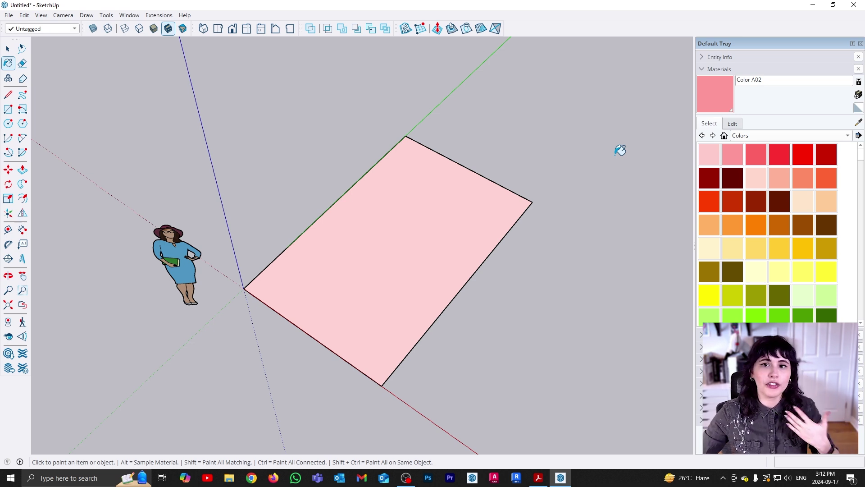
{"action": "middle_click_drag", "start_coordinate": [583, 195], "coordinate": [492, 230]}
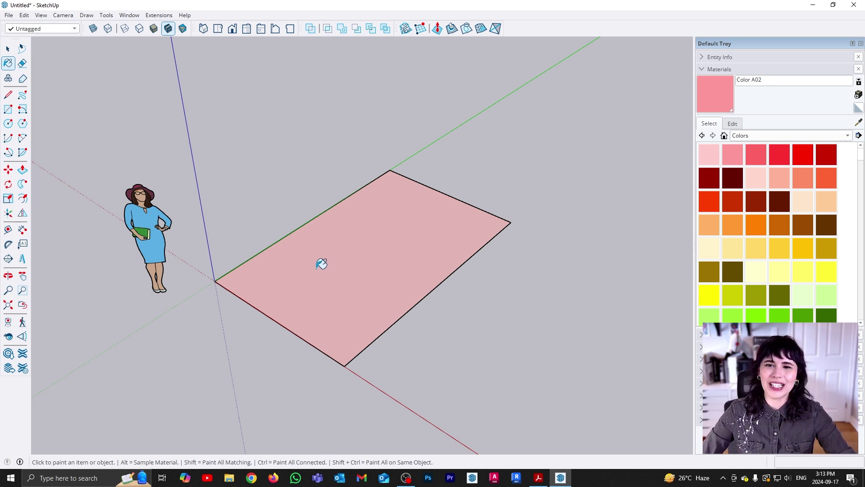
- Draw a second rectangle on the ground along the green axis, beyond the pink rectangle
{"action": "scroll", "coordinate": [318, 259], "scroll_direction": "down", "scroll_amount": 3}
{"action": "key", "text": "space"}
{"action": "middle_click_drag", "start_coordinate": [527, 174], "coordinate": [364, 322]}
{"action": "key", "text": "r"}
{"action": "left_click", "coordinate": [292, 273]}
{"action": "left_click", "coordinate": [448, 259]}
- Push/Pull the second rectangle upward into a roughly cube-shaped box
{"action": "key", "text": "p"}
{"action": "left_click_drag", "start_coordinate": [412, 300], "coordinate": [357, 216]}
{"action": "key", "text": "space"}
{"action": "mouse_move", "coordinate": [475, 312]}
{"action": "middle_mouse_down"}
{"action": "mouse_move", "coordinate": [475, 290]}
{"action": "mouse_move", "coordinate": [427, 235]}
{"action": "mouse_move", "coordinate": [464, 242]}
{"action": "mouse_move", "coordinate": [424, 243]}
{"action": "middle_mouse_up"}
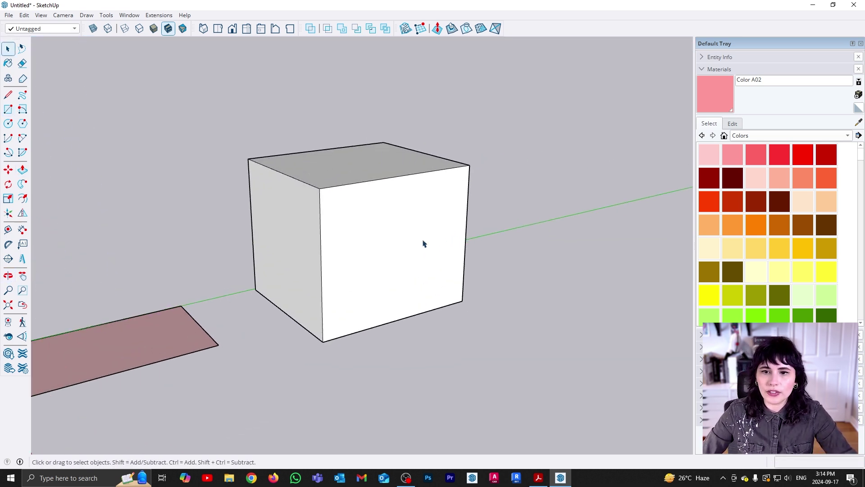
{"action": "middle_click_drag", "start_coordinate": [268, 282], "coordinate": [328, 317]}
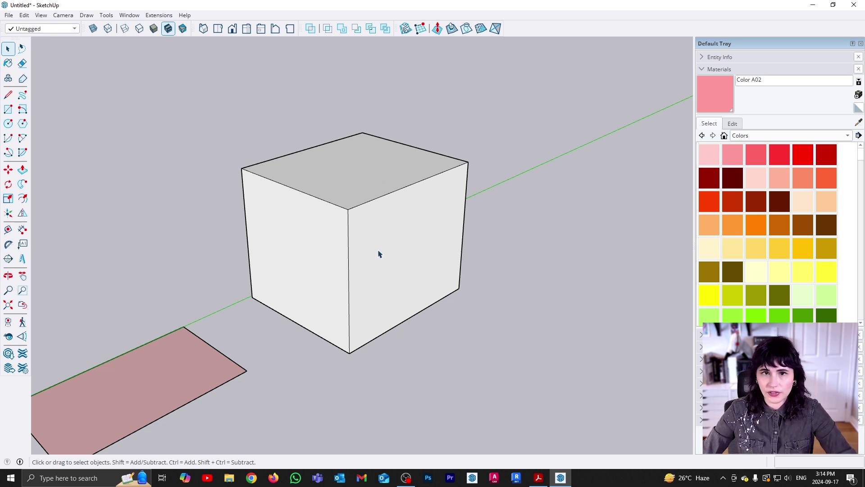
- Select the whole box, paint all its outer faces with Color C01, and clear the selection
{"action": "left_click_drag", "start_coordinate": [182, 64], "coordinate": [532, 406]}
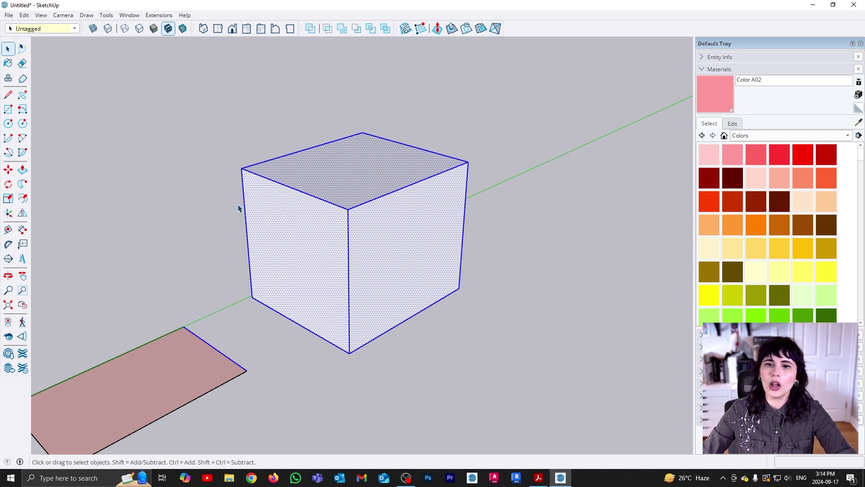
{"action": "scroll", "coordinate": [394, 257], "scroll_direction": "up", "scroll_amount": 1}
{"action": "scroll", "coordinate": [391, 259], "scroll_direction": "down", "scroll_amount": 1}
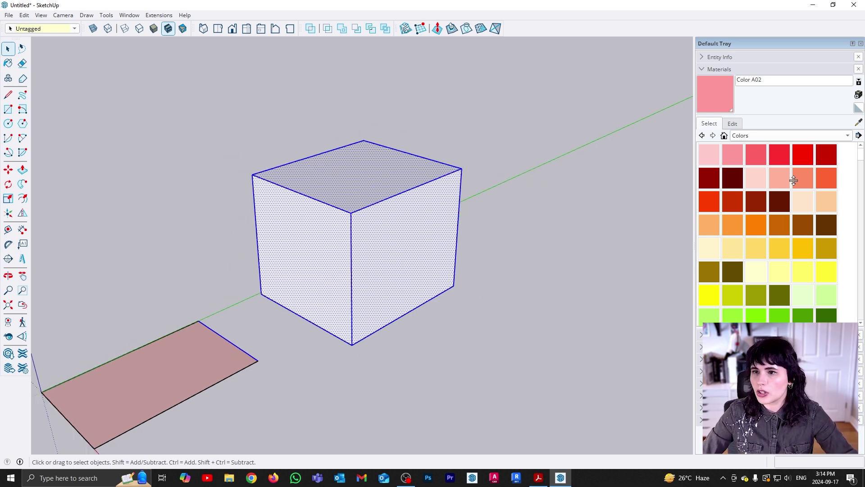
{"action": "left_click", "coordinate": [804, 202]}
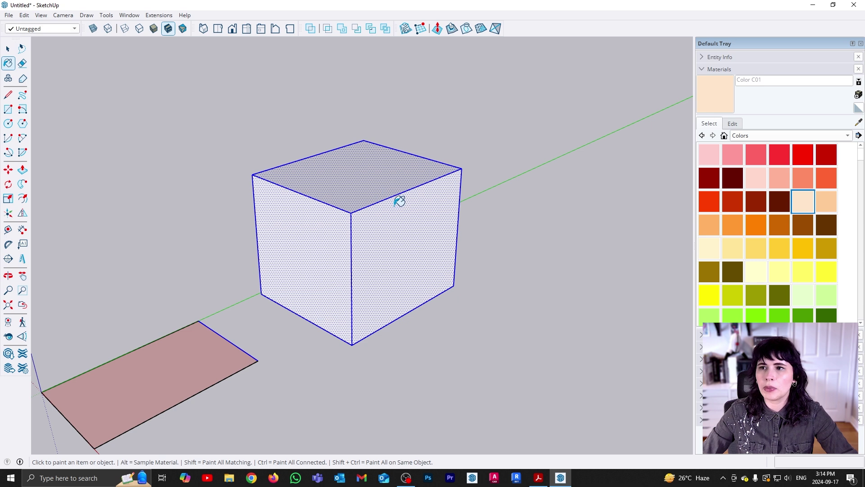
{"action": "scroll", "coordinate": [399, 201], "scroll_direction": "up", "scroll_amount": 1}
{"action": "left_click", "coordinate": [450, 281]}
{"action": "mouse_move", "coordinate": [443, 285]}
{"action": "middle_mouse_down"}
{"action": "mouse_move", "coordinate": [280, 318]}
{"action": "mouse_move", "coordinate": [518, 338]}
{"action": "mouse_move", "coordinate": [247, 375]}
{"action": "mouse_move", "coordinate": [516, 220]}
{"action": "mouse_move", "coordinate": [288, 40]}
{"action": "mouse_move", "coordinate": [488, 238]}
{"action": "mouse_move", "coordinate": [170, 250]}
{"action": "mouse_move", "coordinate": [350, 299]}
{"action": "mouse_move", "coordinate": [445, 361]}
{"action": "mouse_move", "coordinate": [452, 300]}
{"action": "middle_mouse_up"}
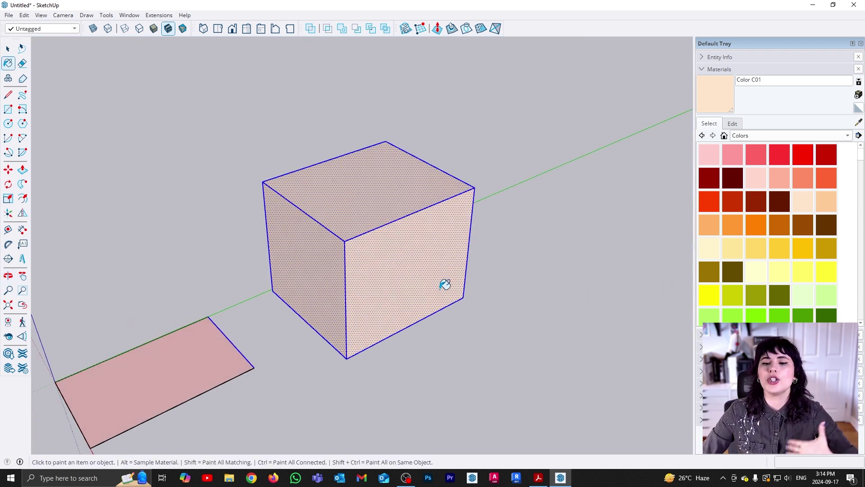
{"action": "key", "text": "space"}
{"action": "left_click", "coordinate": [446, 329]}
{"action": "middle_click_drag", "start_coordinate": [327, 323], "coordinate": [370, 325]}
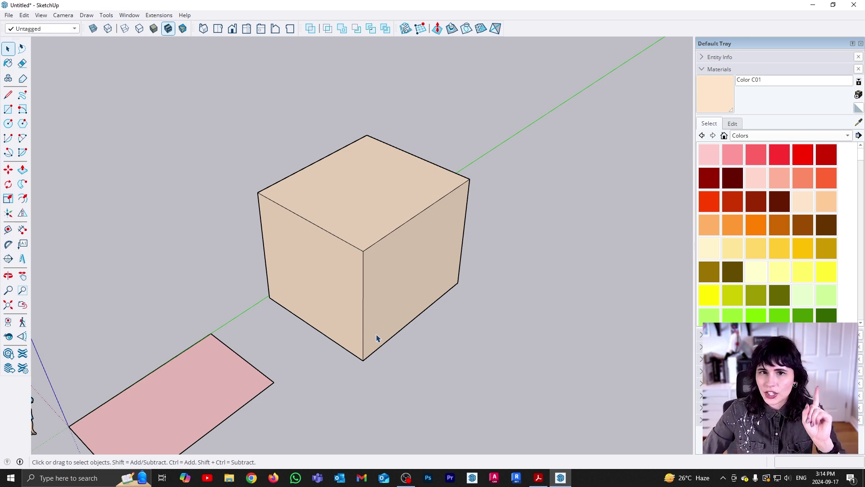
- Delete the box's side face nearest the pink rectangle to open up its interior
{"action": "middle_click_drag", "start_coordinate": [373, 338], "coordinate": [406, 308]}
{"action": "left_click", "coordinate": [346, 268]}
{"action": "key", "text": "Delete"}
{"action": "middle_click_drag", "start_coordinate": [383, 319], "coordinate": [337, 348]}
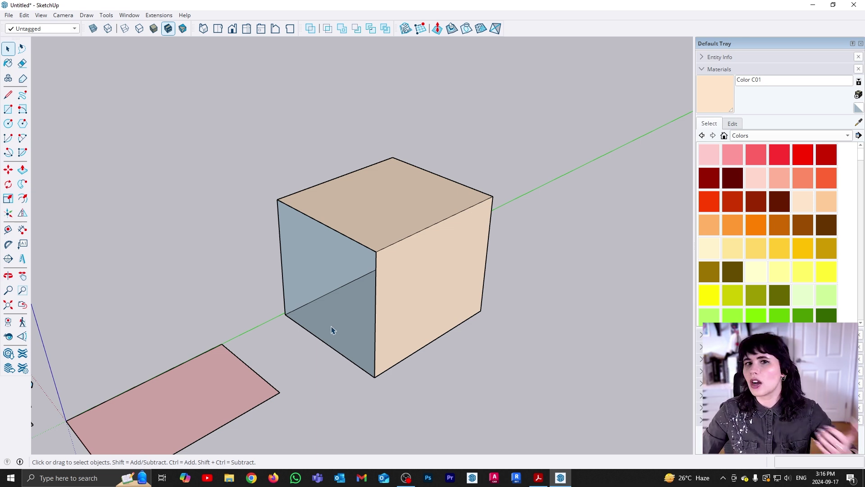
{"action": "scroll", "coordinate": [419, 252], "scroll_direction": "up", "scroll_amount": 1}
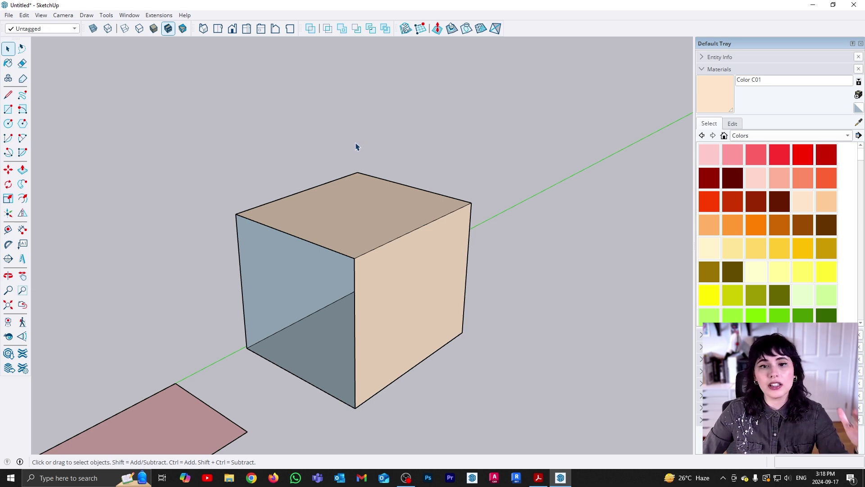
- Select the whole open box, paint its inner faces with Color C01, and clear the selection
{"action": "left_click_drag", "start_coordinate": [219, 91], "coordinate": [610, 448]}
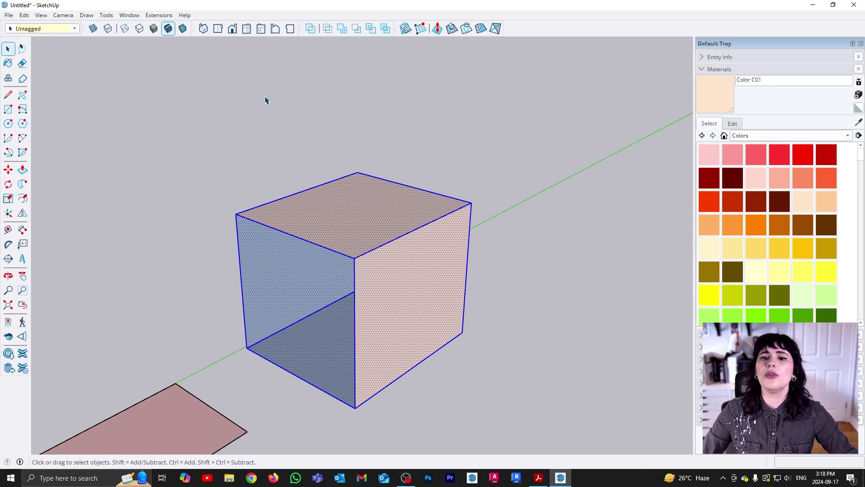
{"action": "left_click", "coordinate": [714, 96]}
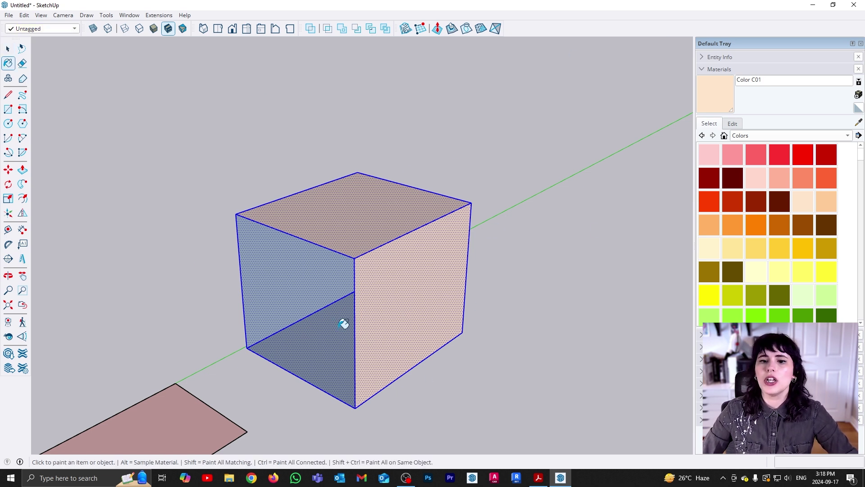
{"action": "left_click", "coordinate": [294, 274]}
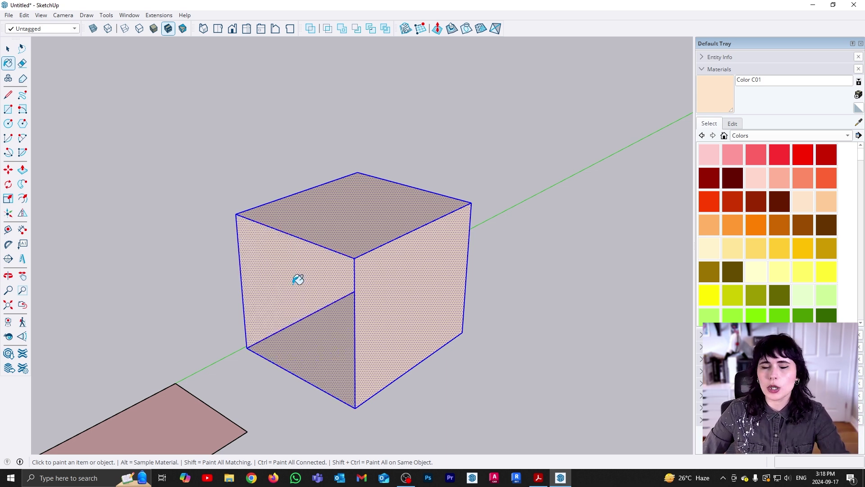
{"action": "middle_click_drag", "start_coordinate": [313, 298], "coordinate": [288, 311]}
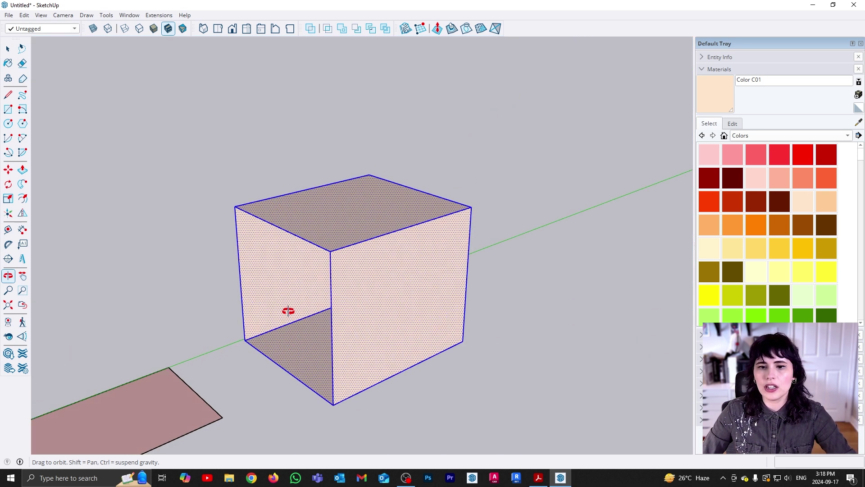
{"action": "left_click", "coordinate": [448, 375]}
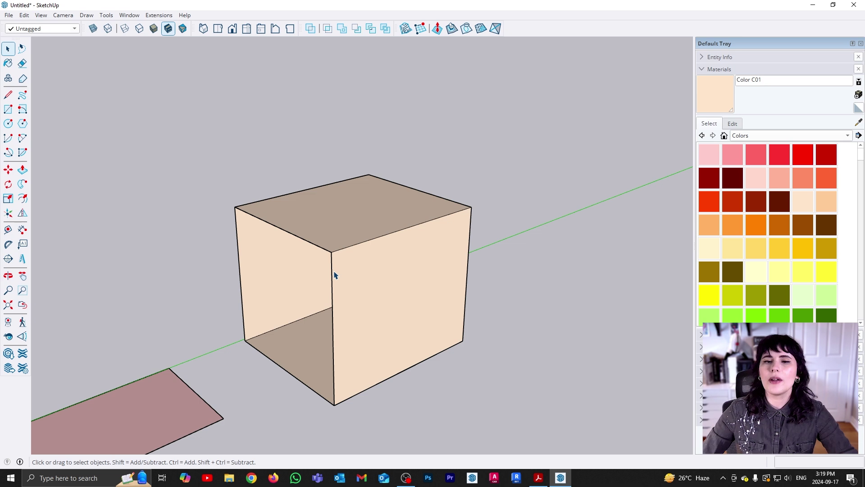
- Draw another rectangle on the ground along the green axis, beyond the painted box
{"action": "scroll", "coordinate": [334, 275], "scroll_direction": "down", "scroll_amount": 5}
{"action": "middle_click_drag", "start_coordinate": [499, 262], "coordinate": [359, 296]}
{"action": "key", "text": "r"}
{"action": "left_click", "coordinate": [321, 240]}
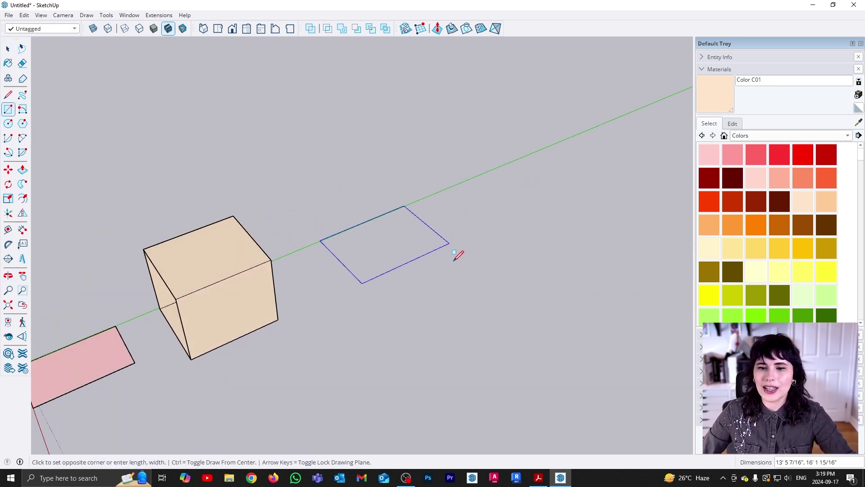
{"action": "left_click", "coordinate": [474, 269]}
- Push/Pull the new rectangle upward into a second box
{"action": "key", "text": "p"}
{"action": "left_click", "coordinate": [448, 272]}
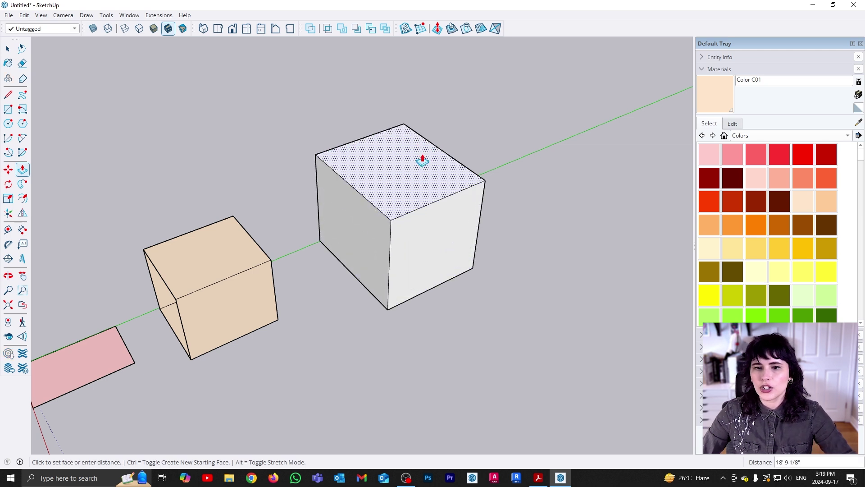
{"action": "left_click", "coordinate": [421, 187]}
{"action": "key", "text": "space"}
{"action": "middle_click_drag", "start_coordinate": [367, 321], "coordinate": [374, 198]}
- Select all the geometry of the unpainted box and make it a group
{"action": "left_click_drag", "start_coordinate": [374, 198], "coordinate": [523, 364]}
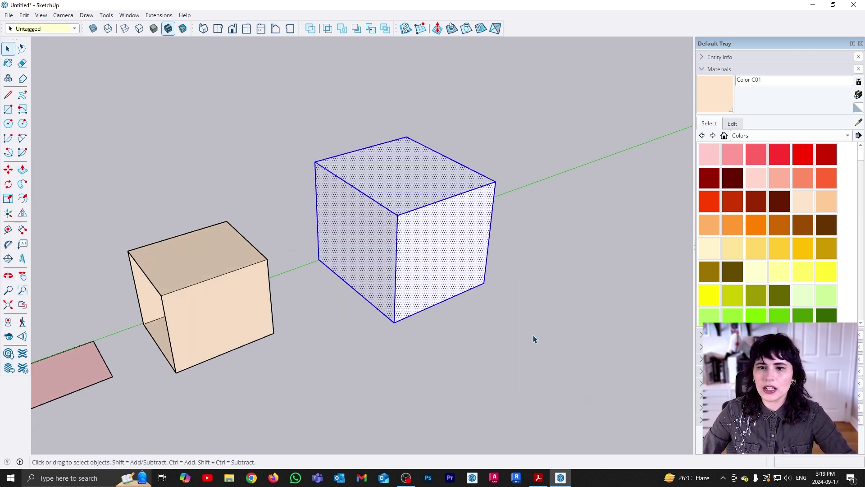
{"action": "right_click", "coordinate": [452, 247]}
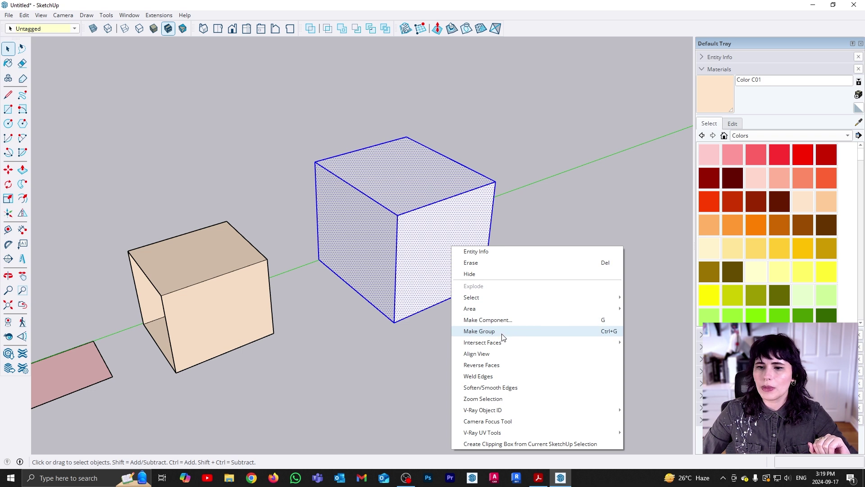
{"action": "left_click", "coordinate": [502, 333]}
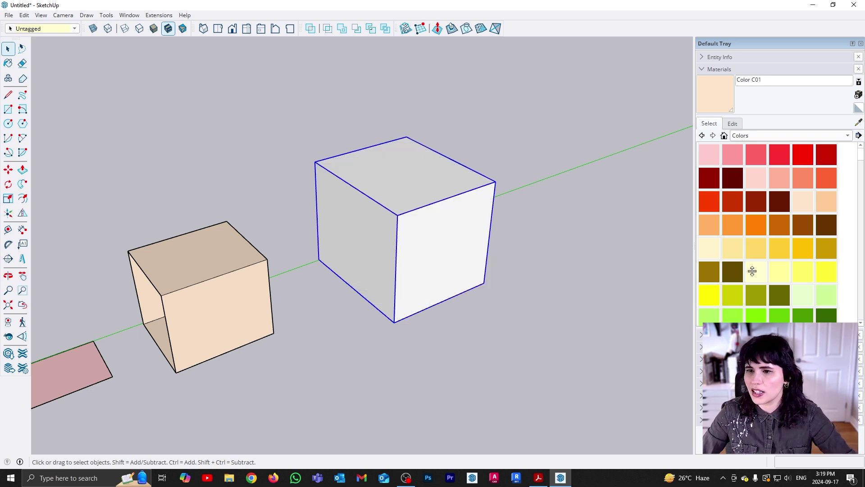
- Paint the whole box group with Color E01
{"action": "left_click", "coordinate": [753, 271]}
{"action": "key", "text": "space"}
{"action": "left_click", "coordinate": [509, 309]}
{"action": "left_click", "coordinate": [411, 207]}
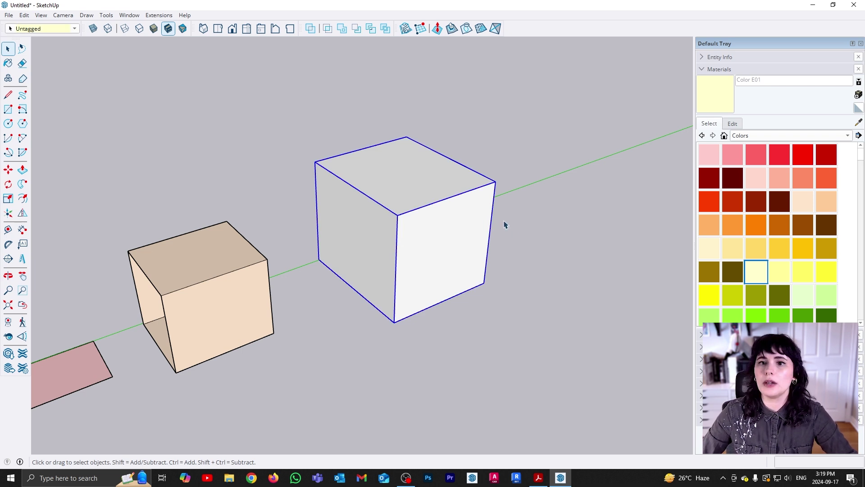
{"action": "left_click", "coordinate": [757, 271]}
{"action": "left_click", "coordinate": [441, 214]}
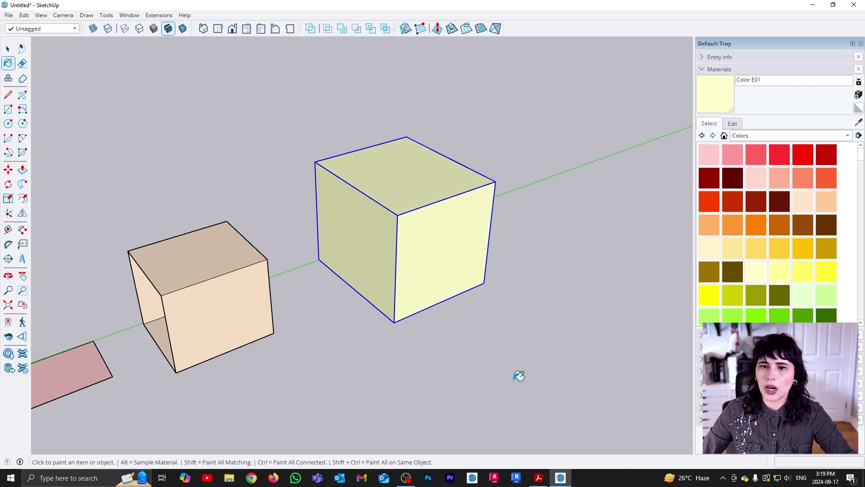
{"action": "key", "text": "space"}
- Open the yellow box group for editing, delete its side face towards the neighbouring box, and leave the group
{"action": "mouse_move", "coordinate": [421, 377]}
{"action": "middle_mouse_down"}
{"action": "mouse_move", "coordinate": [429, 193]}
{"action": "mouse_move", "coordinate": [460, 182]}
{"action": "mouse_move", "coordinate": [359, 261]}
{"action": "mouse_move", "coordinate": [171, 267]}
{"action": "mouse_move", "coordinate": [560, 262]}
{"action": "mouse_move", "coordinate": [348, 329]}
{"action": "mouse_move", "coordinate": [521, 269]}
{"action": "mouse_move", "coordinate": [379, 385]}
{"action": "mouse_move", "coordinate": [401, 291]}
{"action": "middle_mouse_up"}
{"action": "double_click", "coordinate": [401, 290]}
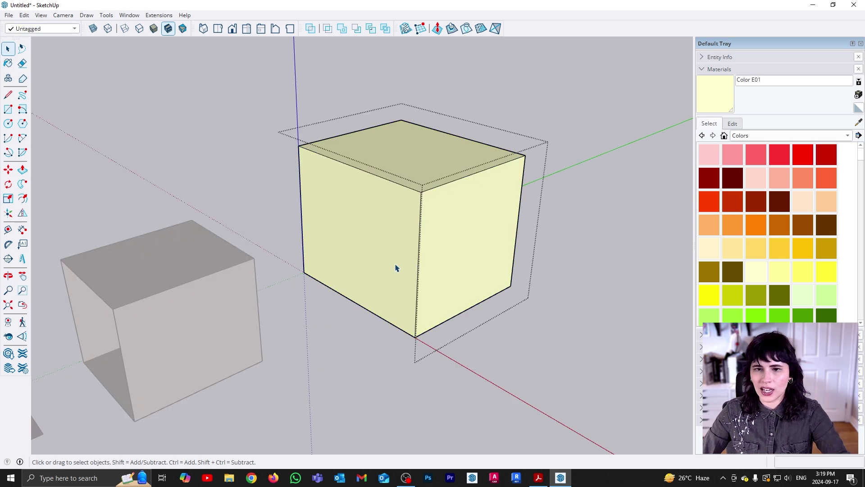
{"action": "left_click", "coordinate": [396, 267]}
{"action": "key", "text": "Delete"}
{"action": "middle_click_drag", "start_coordinate": [481, 386], "coordinate": [590, 348]}
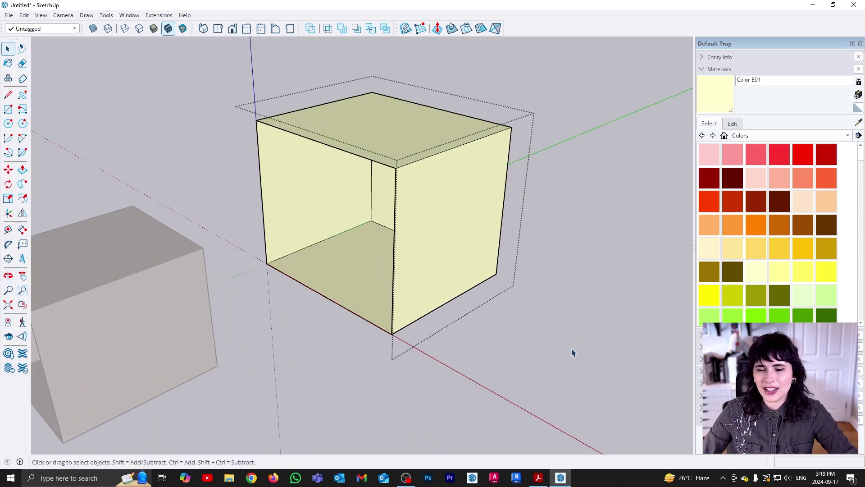
{"action": "left_click", "coordinate": [573, 352]}
{"action": "middle_click_drag", "start_coordinate": [529, 354], "coordinate": [478, 336]}
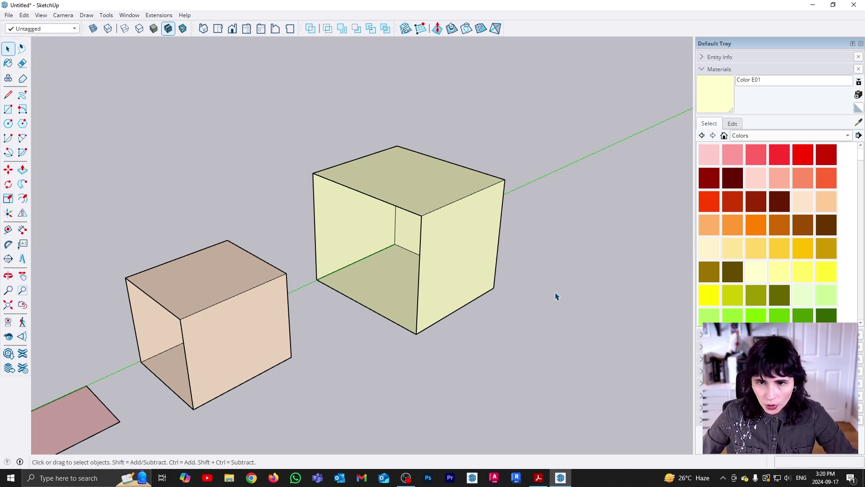
- Examine the inner and outer faces of the opened yellow box group from several angles
{"action": "middle_click_drag", "start_coordinate": [502, 254], "coordinate": [405, 252]}
{"action": "scroll", "coordinate": [357, 185], "scroll_direction": "up", "scroll_amount": 3}
{"action": "middle_click_drag", "start_coordinate": [346, 296], "coordinate": [314, 300]}
{"action": "key", "text": "space"}
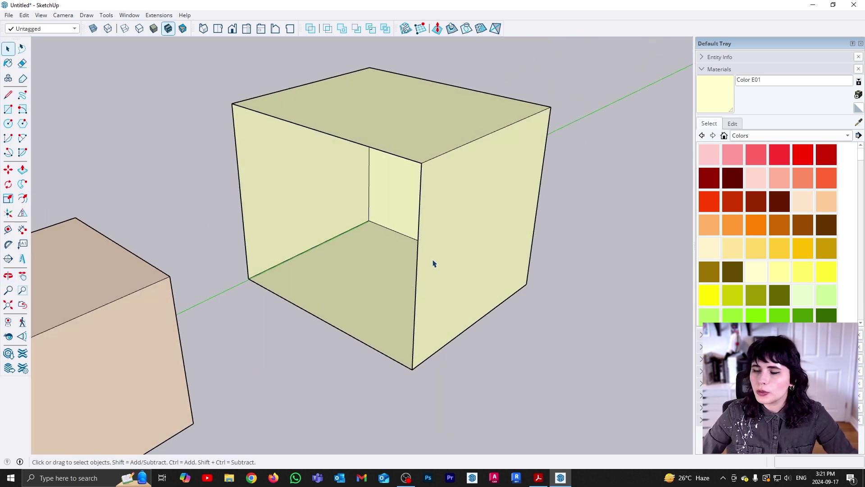
{"action": "middle_click_drag", "start_coordinate": [441, 269], "coordinate": [408, 283]}
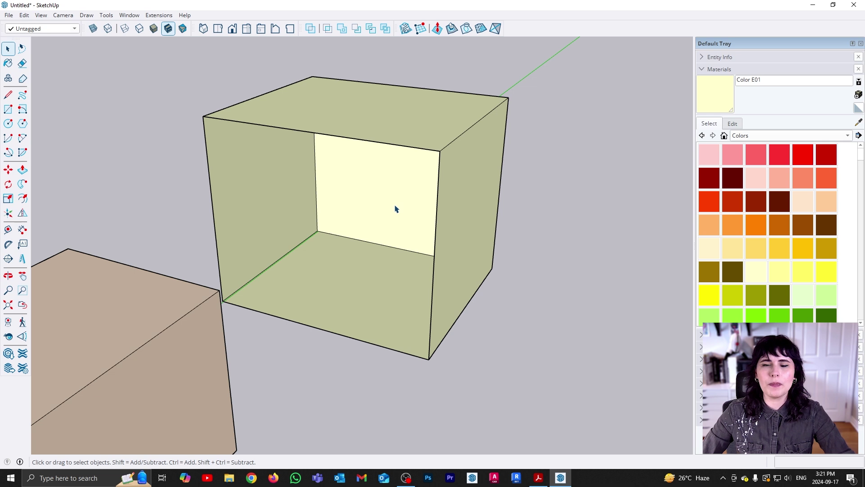
{"action": "scroll", "coordinate": [395, 209], "scroll_direction": "down", "scroll_amount": 3}
{"action": "middle_click_drag", "start_coordinate": [400, 204], "coordinate": [363, 253]}
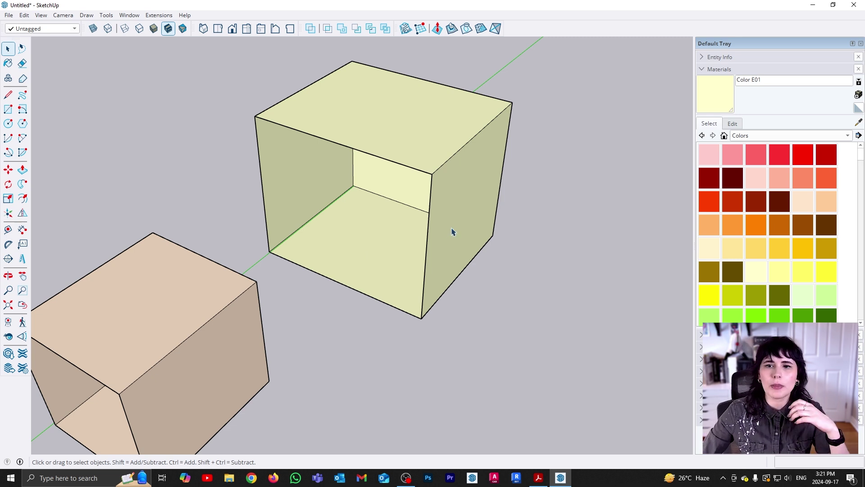
{"action": "scroll", "coordinate": [344, 253], "scroll_direction": "down", "scroll_amount": 2}
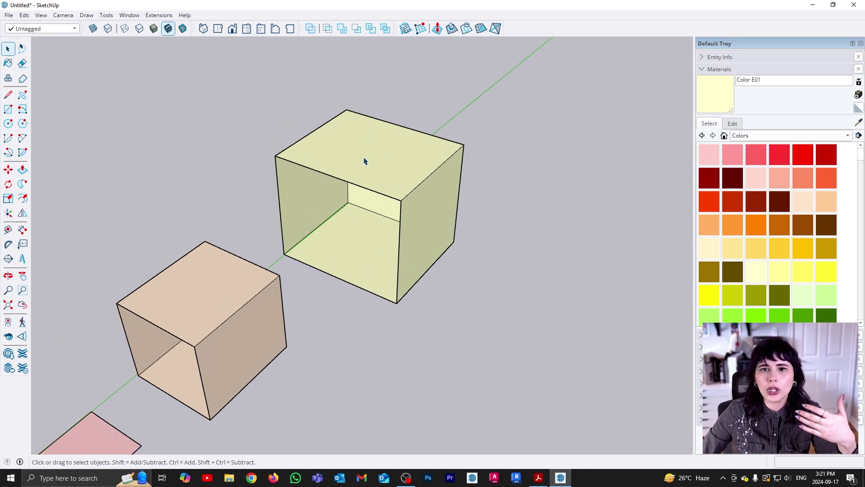
{"action": "scroll", "coordinate": [426, 212], "scroll_direction": "up", "scroll_amount": 2}
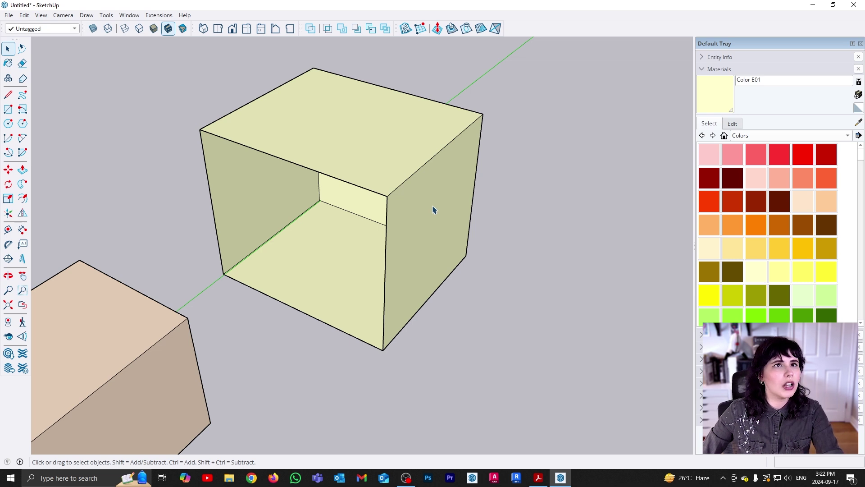
{"action": "scroll", "coordinate": [432, 207], "scroll_direction": "up", "scroll_amount": 1}
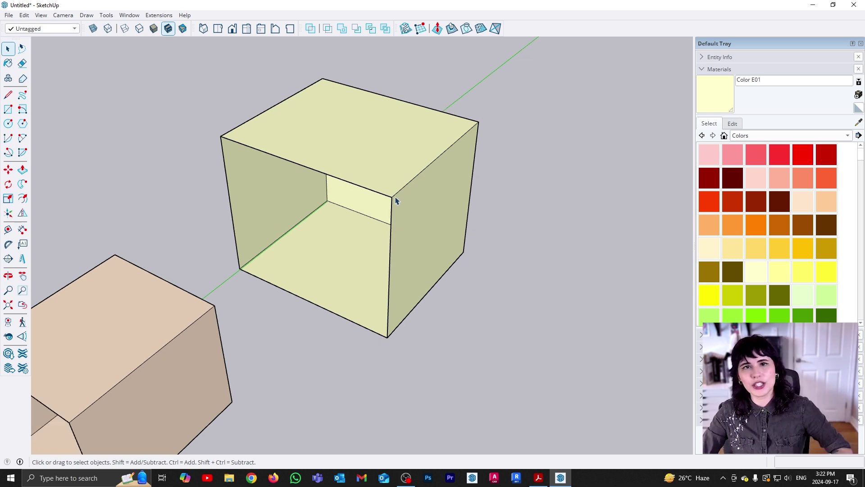
{"action": "middle_click_drag", "start_coordinate": [396, 195], "coordinate": [382, 213]}
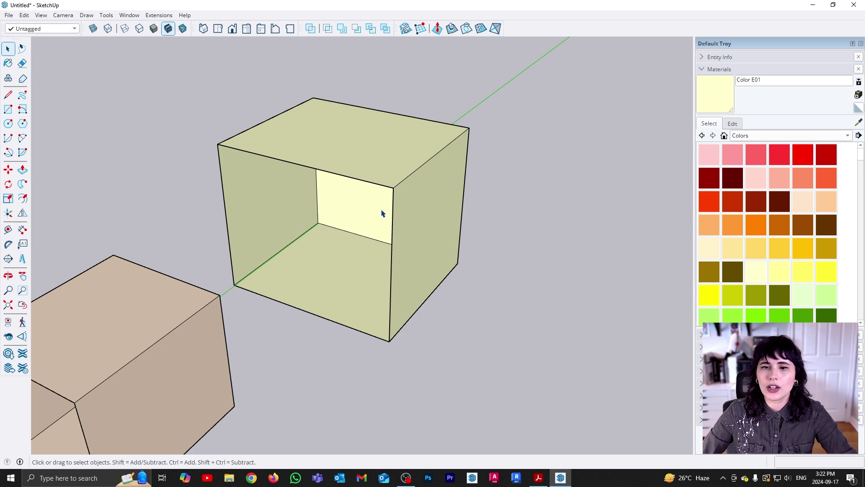
- Inside the box group, paint the inner back wall and the floor with Color D06, and leave the group
{"action": "double_click", "coordinate": [382, 213]}
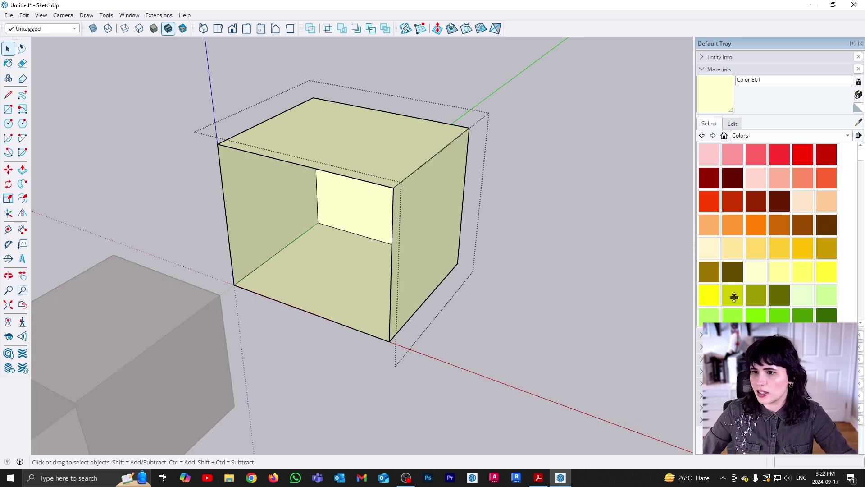
{"action": "left_click", "coordinate": [826, 251]}
{"action": "middle_click_drag", "start_coordinate": [345, 278], "coordinate": [365, 238]}
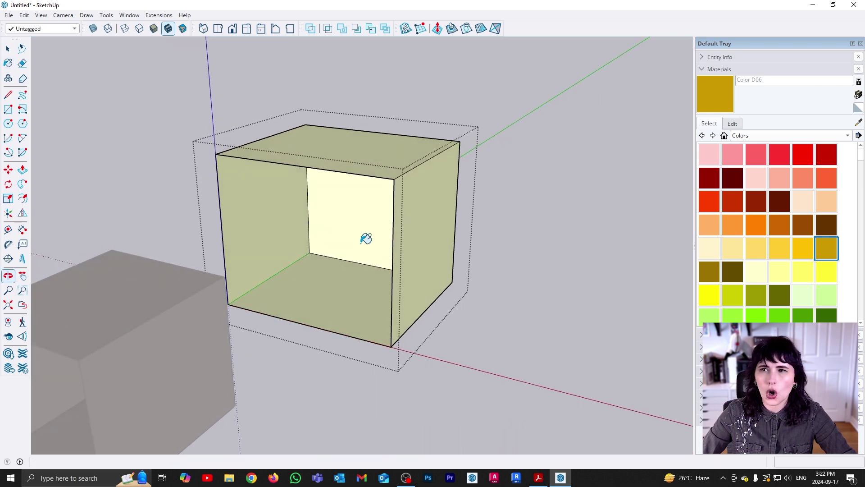
{"action": "left_click", "coordinate": [352, 220]}
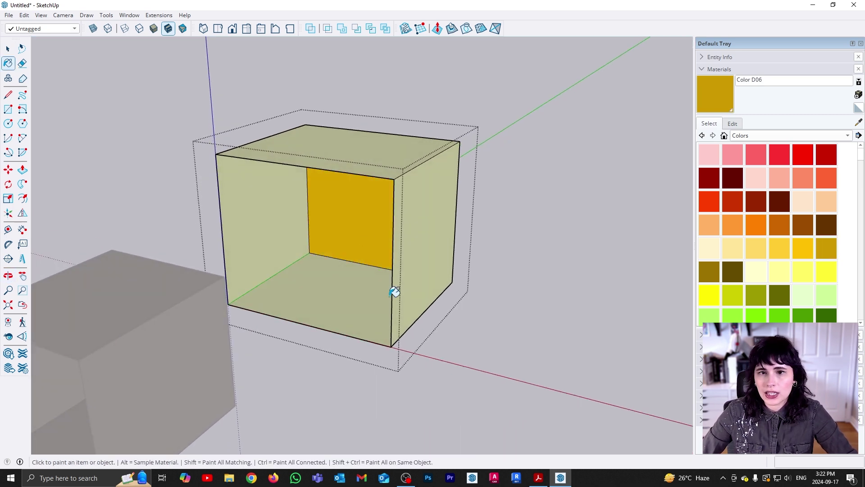
{"action": "left_click", "coordinate": [349, 287]}
{"action": "mouse_move", "coordinate": [351, 285]}
{"action": "middle_mouse_down"}
{"action": "mouse_move", "coordinate": [479, 323]}
{"action": "mouse_move", "coordinate": [500, 305]}
{"action": "mouse_move", "coordinate": [496, 296]}
{"action": "middle_mouse_up"}
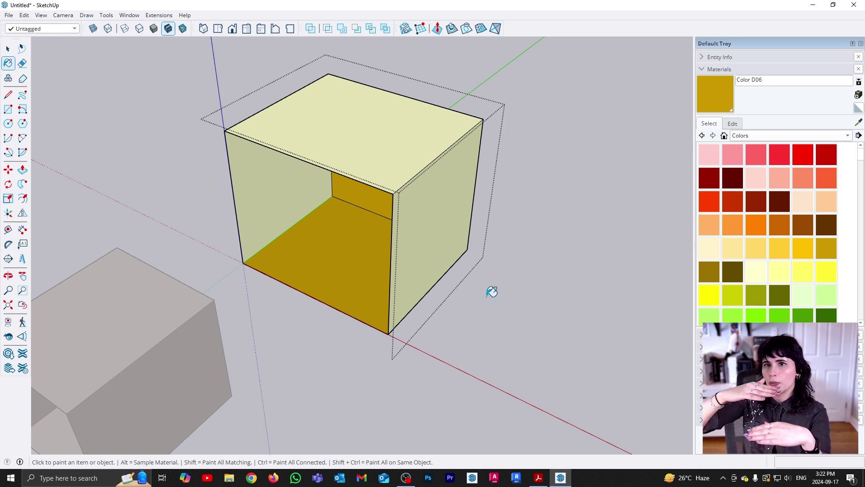
{"action": "key", "text": "space"}
{"action": "left_click", "coordinate": [544, 263]}
- Paint the box group from outside with Color F01
{"action": "scroll", "coordinate": [341, 255], "scroll_direction": "down", "scroll_amount": 2}
{"action": "middle_click_drag", "start_coordinate": [341, 255], "coordinate": [376, 283]}
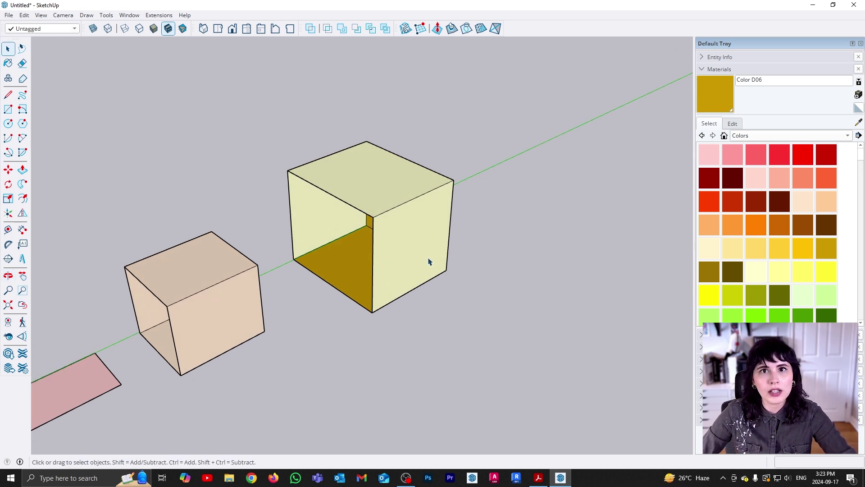
{"action": "left_click", "coordinate": [803, 294]}
{"action": "left_click", "coordinate": [396, 195]}
{"action": "mouse_move", "coordinate": [196, 339]}
{"action": "middle_mouse_down"}
{"action": "mouse_move", "coordinate": [94, 359]}
{"action": "mouse_move", "coordinate": [311, 344]}
{"action": "mouse_move", "coordinate": [83, 359]}
{"action": "mouse_move", "coordinate": [41, 417]}
{"action": "mouse_move", "coordinate": [433, 353]}
{"action": "mouse_move", "coordinate": [508, 289]}
{"action": "mouse_move", "coordinate": [404, 299]}
{"action": "mouse_move", "coordinate": [377, 314]}
{"action": "middle_mouse_up"}
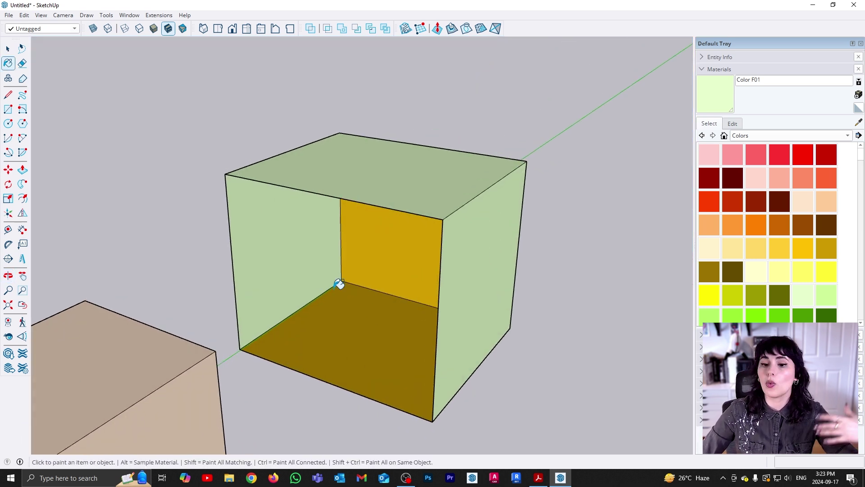
{"action": "key", "text": "space"}
- Inside the box group, reset the floor and the inner back wall to the Default material
{"action": "scroll", "coordinate": [309, 258], "scroll_direction": "down", "scroll_amount": 2}
{"action": "scroll", "coordinate": [364, 321], "scroll_direction": "up", "scroll_amount": 4}
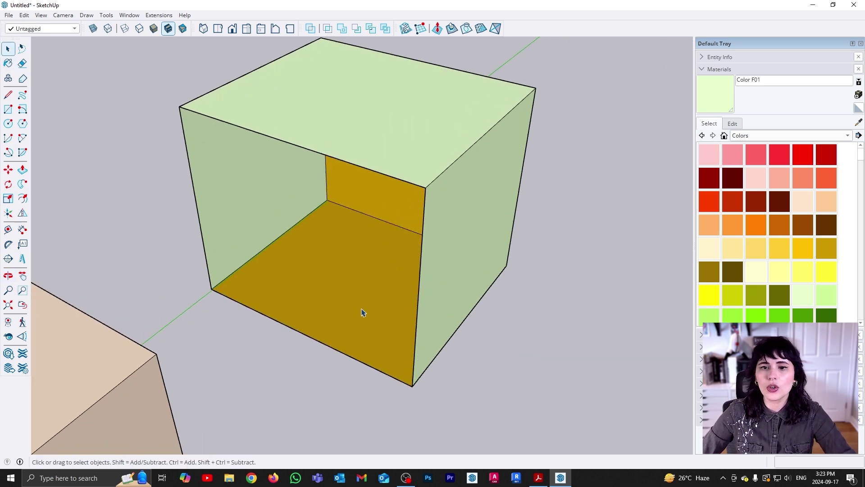
{"action": "middle_click_drag", "start_coordinate": [361, 313], "coordinate": [383, 224]}
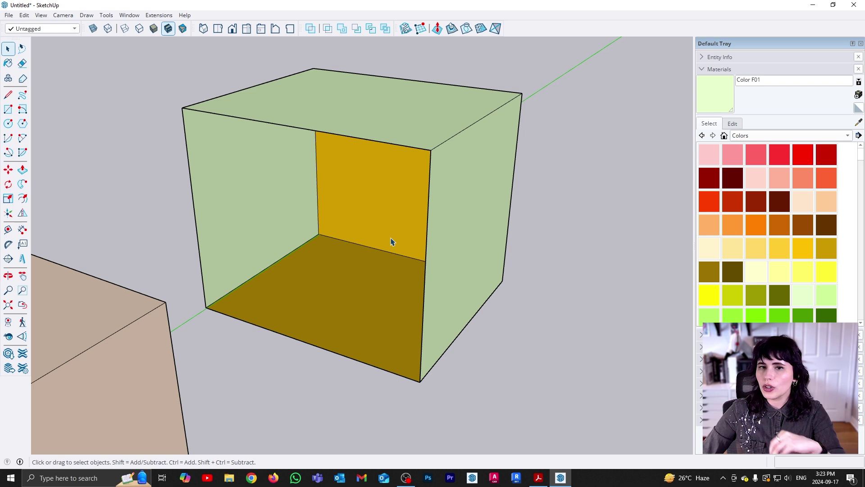
{"action": "double_click", "coordinate": [373, 261]}
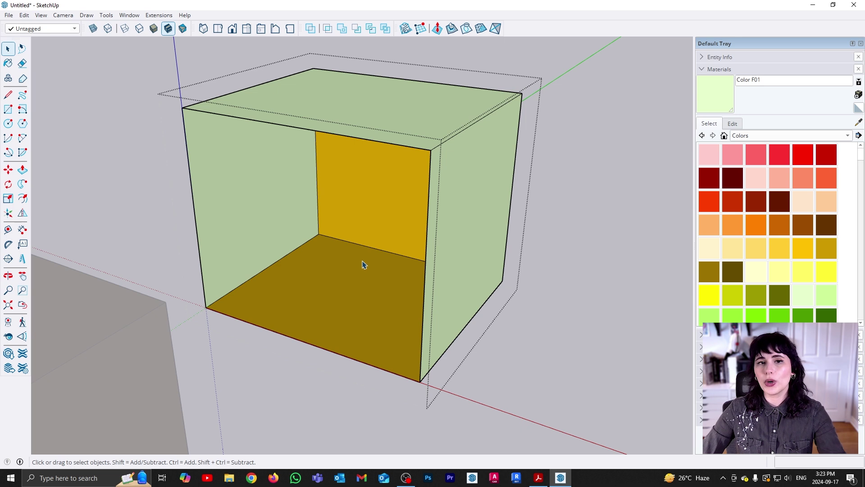
{"action": "left_click", "coordinate": [859, 122]}
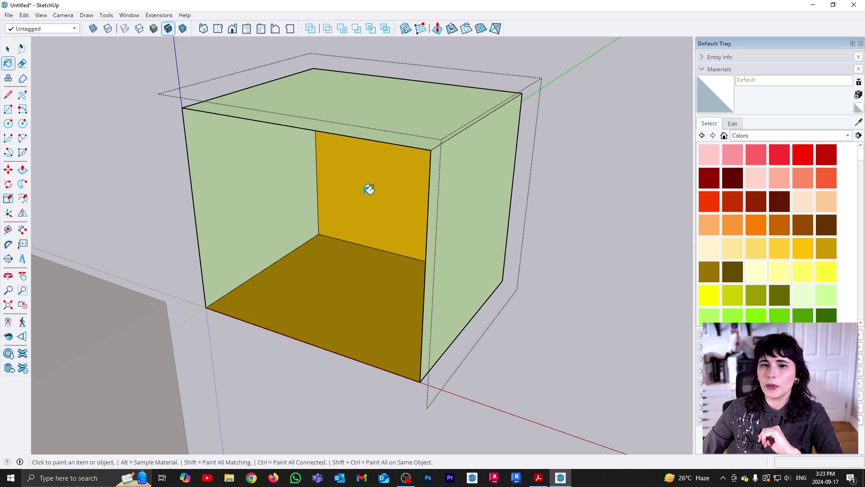
{"action": "left_click", "coordinate": [353, 276]}
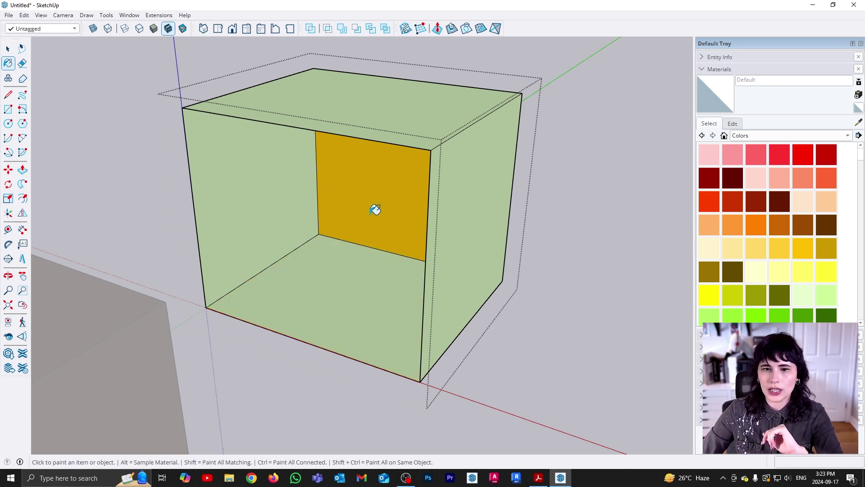
{"action": "left_click", "coordinate": [375, 207]}
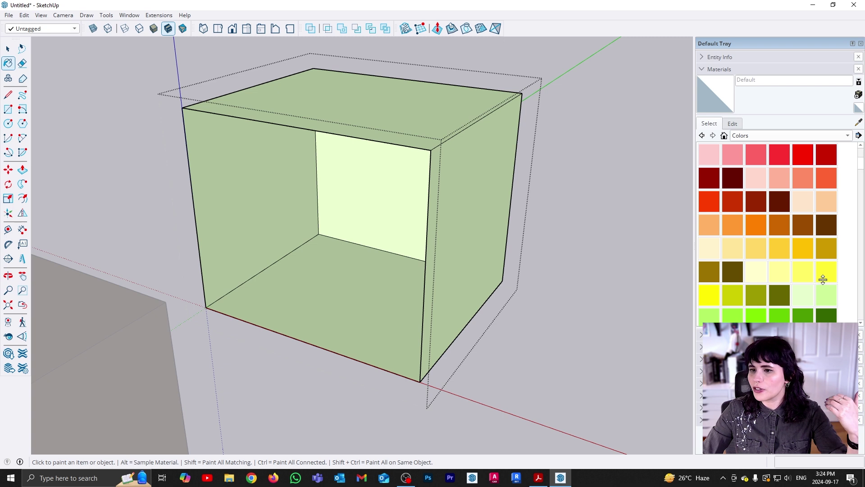
- Paint the group's floor and inner back wall with Color F08, and leave the group
{"action": "scroll", "coordinate": [824, 281], "scroll_direction": "down", "scroll_amount": 1}
{"action": "left_click", "coordinate": [834, 301]}
{"action": "left_click", "coordinate": [313, 298]}
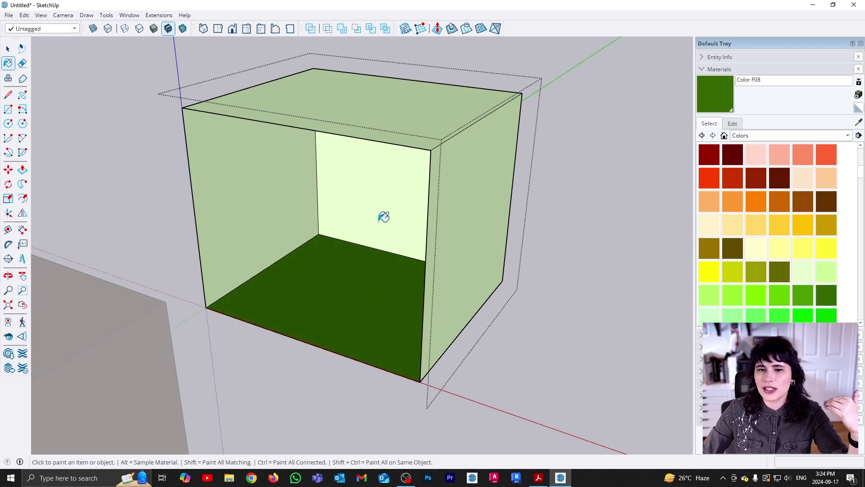
{"action": "left_click", "coordinate": [386, 218]}
{"action": "key", "text": "space"}
{"action": "left_click", "coordinate": [554, 339]}
{"action": "scroll", "coordinate": [495, 329], "scroll_direction": "down", "scroll_amount": 3}
{"action": "middle_click_drag", "start_coordinate": [427, 318], "coordinate": [490, 195]}
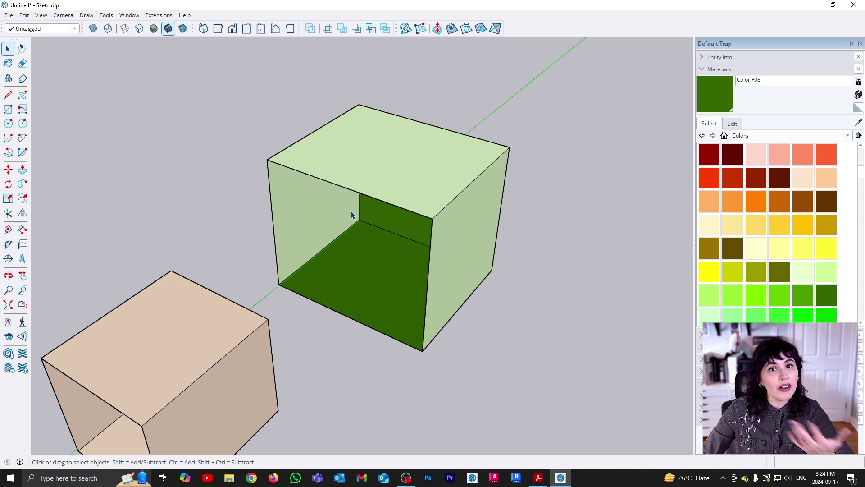
- Apply the Default material to the whole box group from outside
{"action": "left_click", "coordinate": [859, 108]}
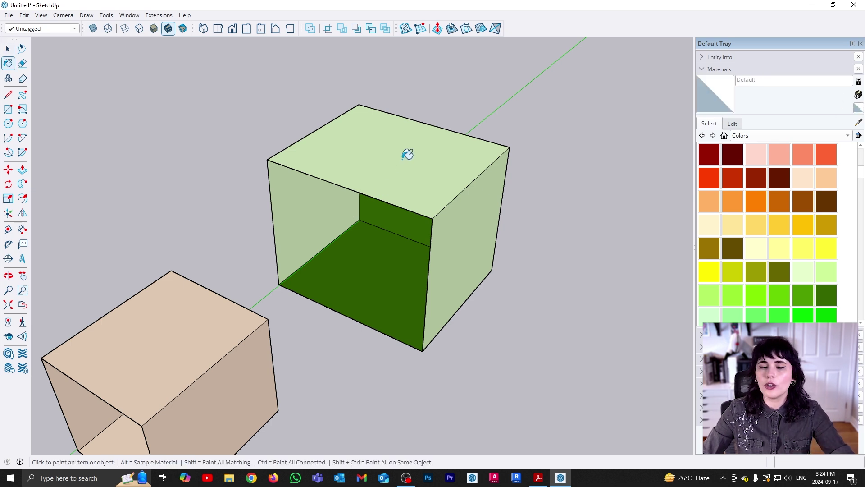
{"action": "left_click", "coordinate": [418, 140]}
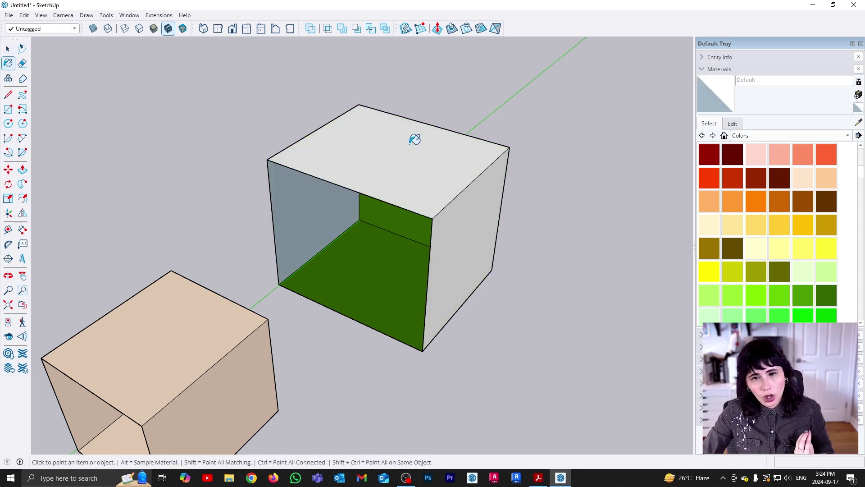
{"action": "mouse_move", "coordinate": [486, 244]}
{"action": "middle_mouse_down"}
{"action": "mouse_move", "coordinate": [295, 222]}
{"action": "mouse_move", "coordinate": [512, 229]}
{"action": "middle_mouse_up"}
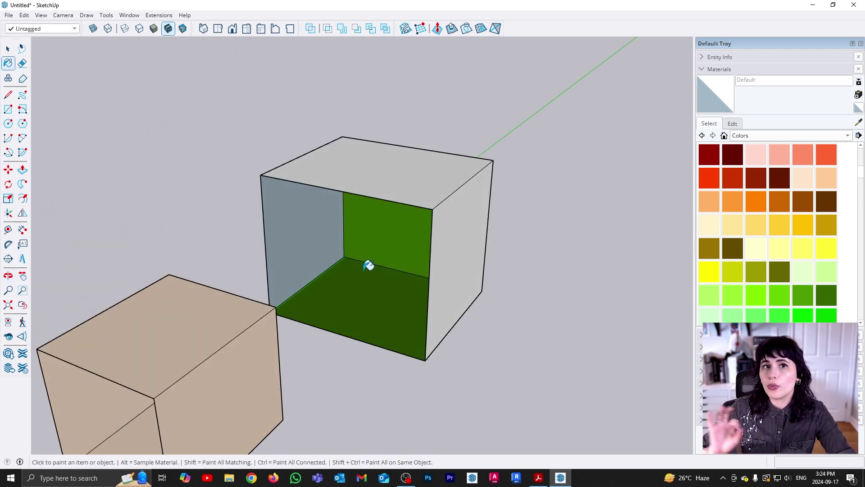
{"action": "middle_click_drag", "start_coordinate": [365, 265], "coordinate": [534, 244]}
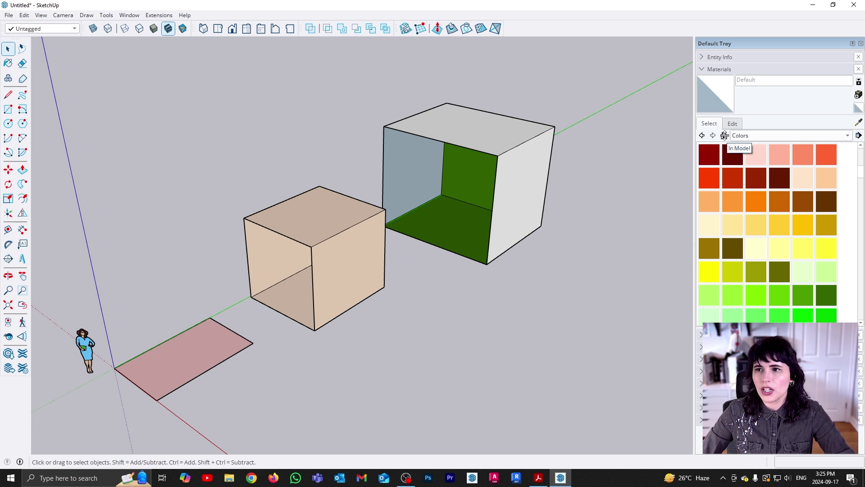
- List the materials stored in the model and delete the scale figure near the origin
{"action": "left_click", "coordinate": [725, 135]}
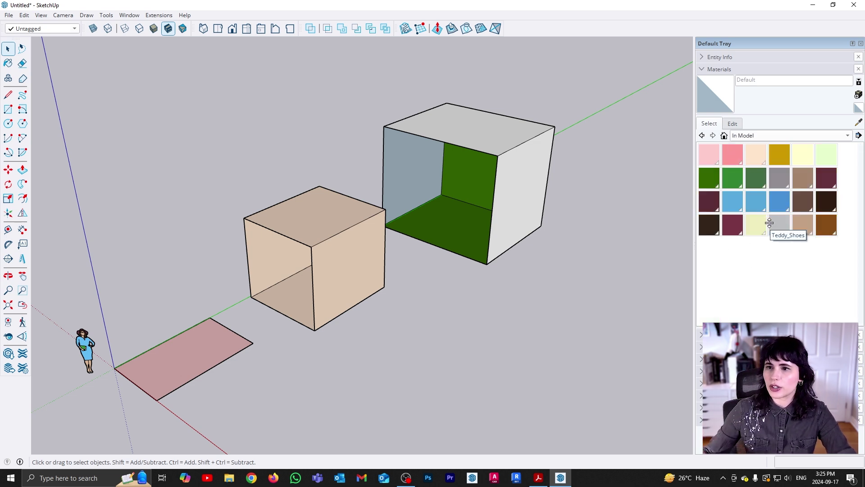
{"action": "left_click", "coordinate": [85, 351]}
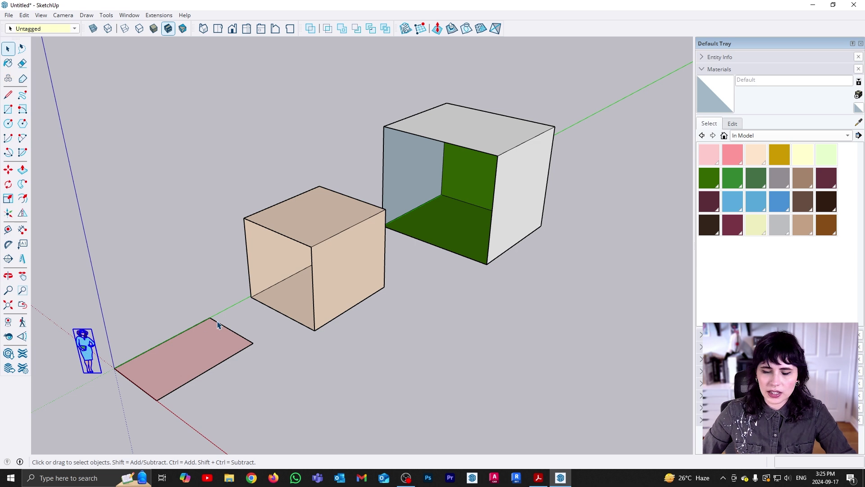
{"action": "key", "text": "Delete"}
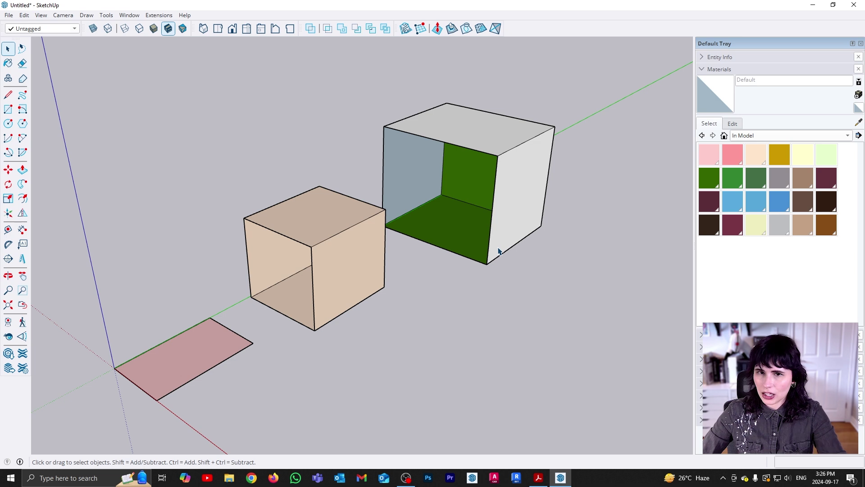
{"action": "scroll", "coordinate": [487, 243], "scroll_direction": "down", "scroll_amount": 3}
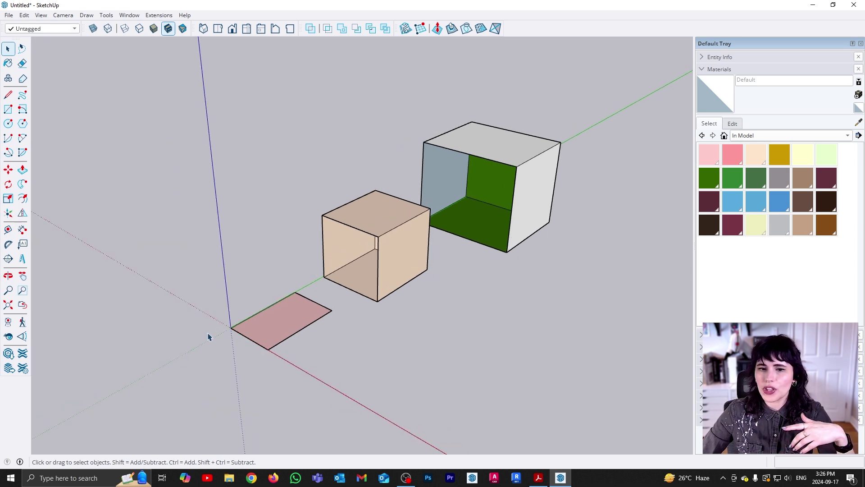
{"action": "scroll", "coordinate": [161, 329], "scroll_direction": "up", "scroll_amount": 3}
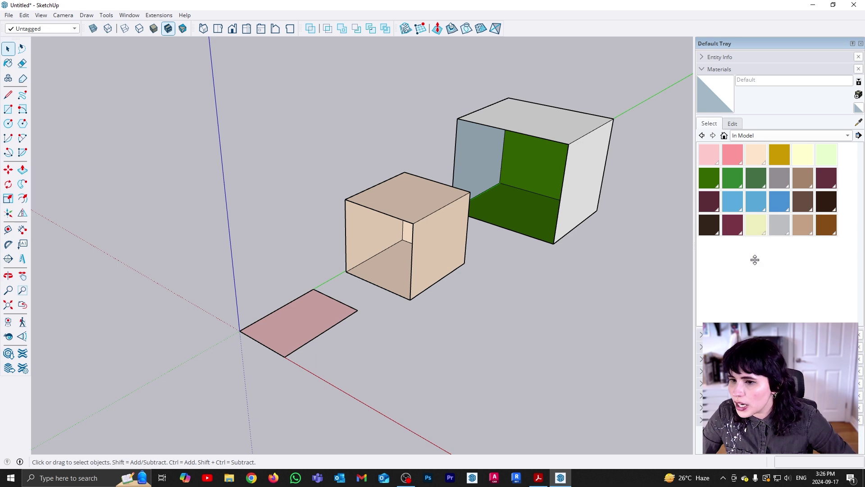
- List the components stored in the model and inspect the purge options for the material and component collections
{"action": "left_click", "coordinate": [738, 347]}
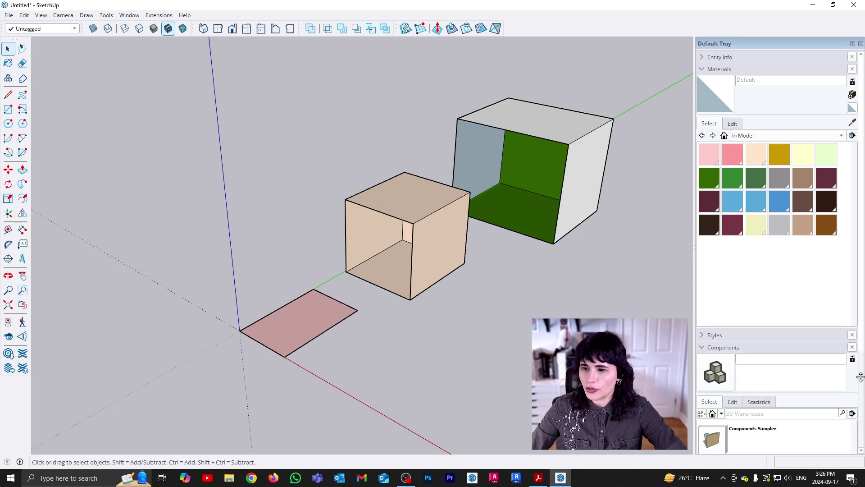
{"action": "scroll", "coordinate": [861, 377], "scroll_direction": "down", "scroll_amount": 5}
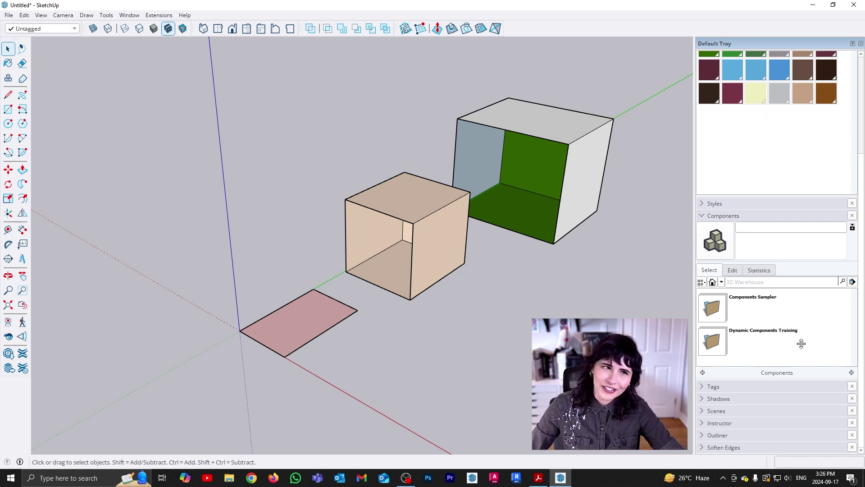
{"action": "left_click", "coordinate": [712, 282]}
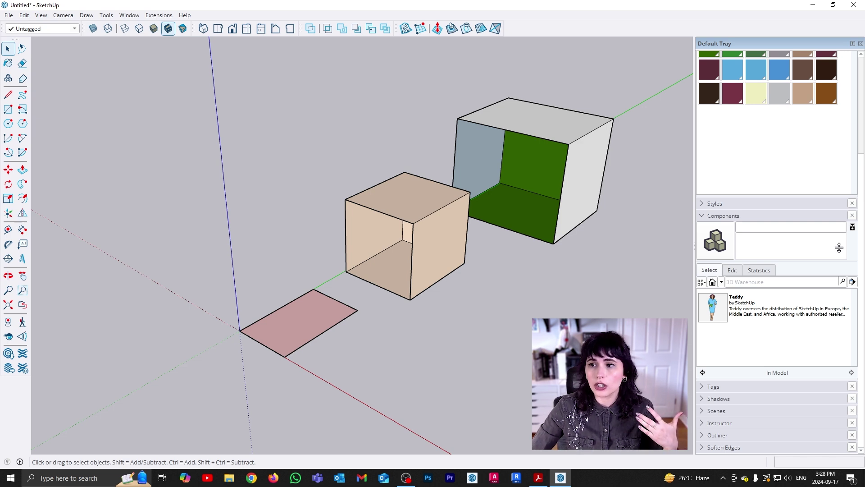
{"action": "scroll", "coordinate": [837, 250], "scroll_direction": "up", "scroll_amount": 3}
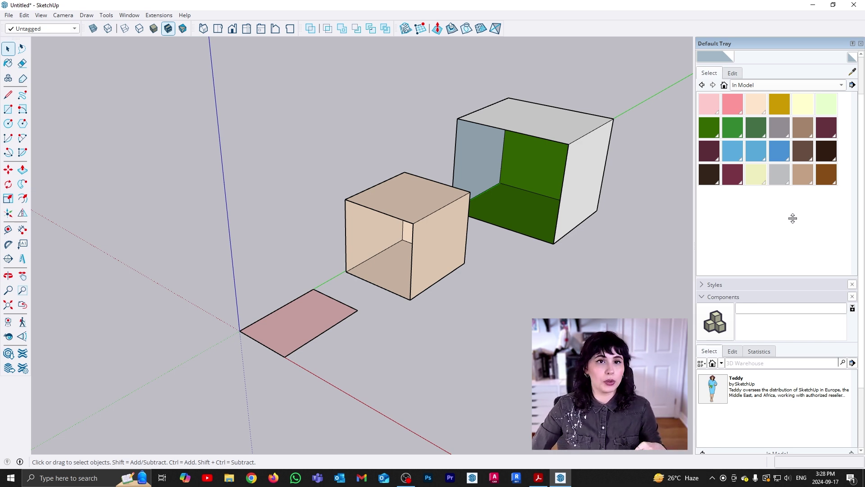
{"action": "left_click", "coordinate": [853, 85]}
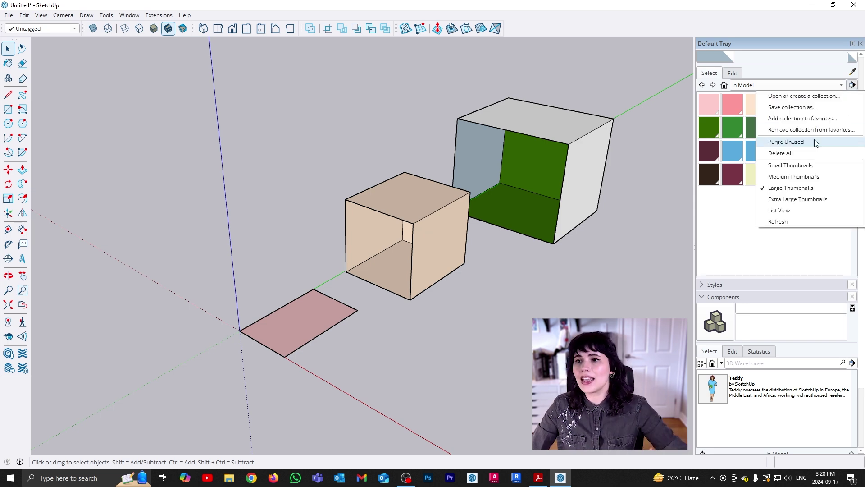
{"action": "left_click", "coordinate": [853, 363]}
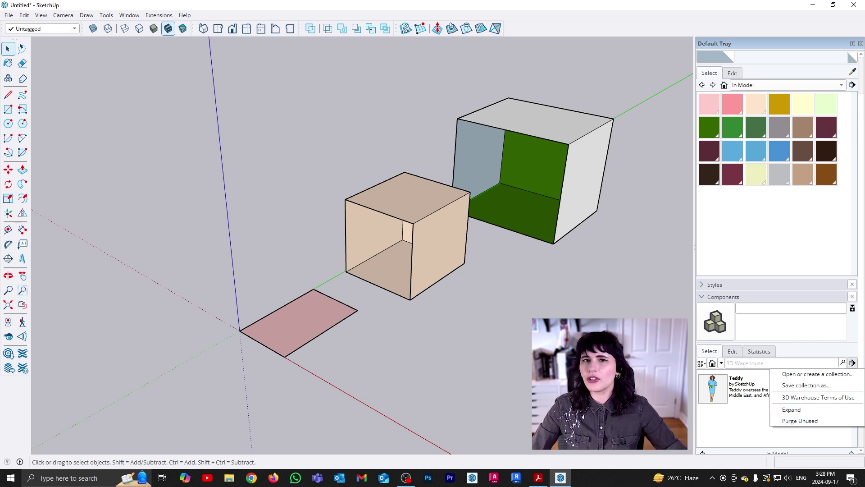
{"action": "key", "text": "Escape"}
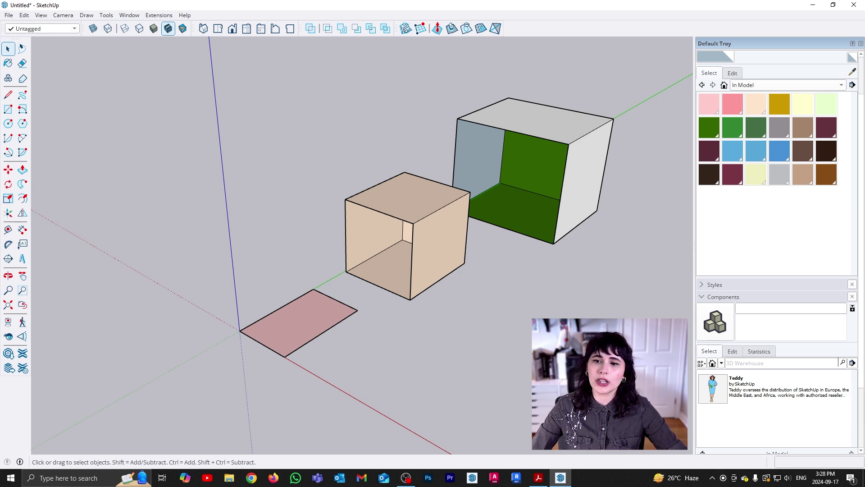
- Review the entire model's statistics in Model Info, enlarging the window to show every row and moving it clear of the boxes
{"action": "left_click", "coordinate": [129, 15]}
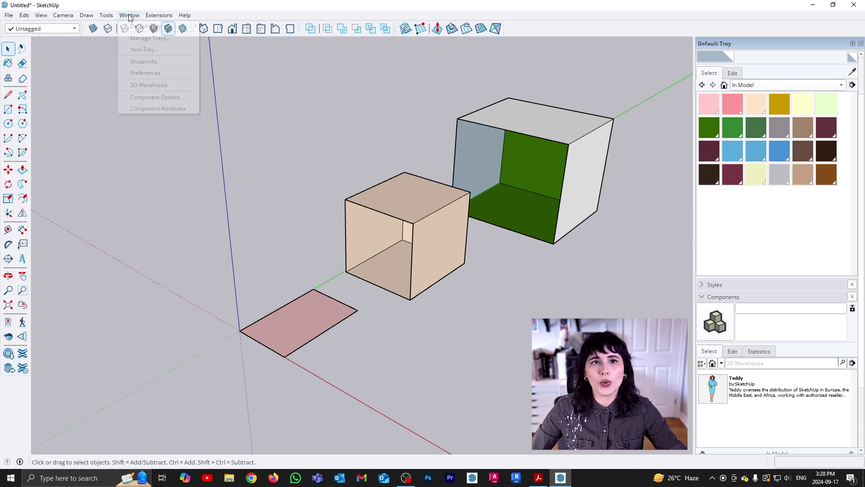
{"action": "left_click", "coordinate": [142, 61]}
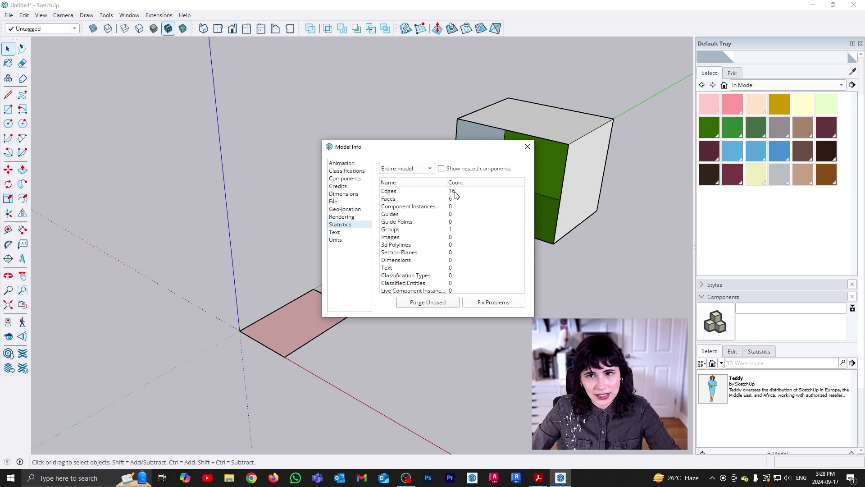
{"action": "scroll", "coordinate": [454, 232], "scroll_direction": "down", "scroll_amount": 3}
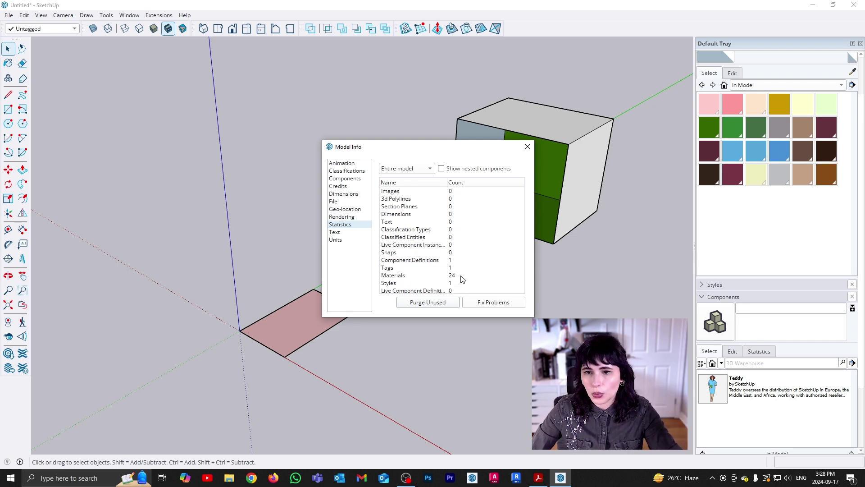
{"action": "scroll", "coordinate": [456, 283], "scroll_direction": "down", "scroll_amount": 1}
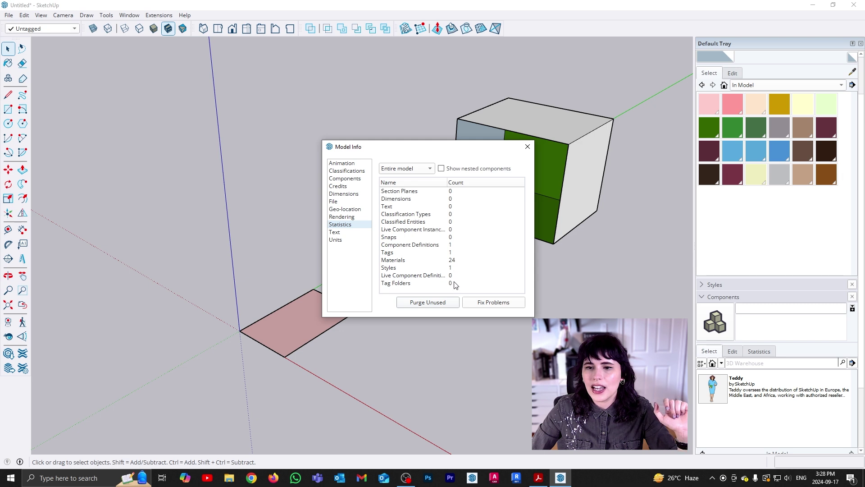
{"action": "left_click_drag", "start_coordinate": [447, 319], "coordinate": [446, 380]}
{"action": "left_click_drag", "start_coordinate": [427, 149], "coordinate": [381, 126]}
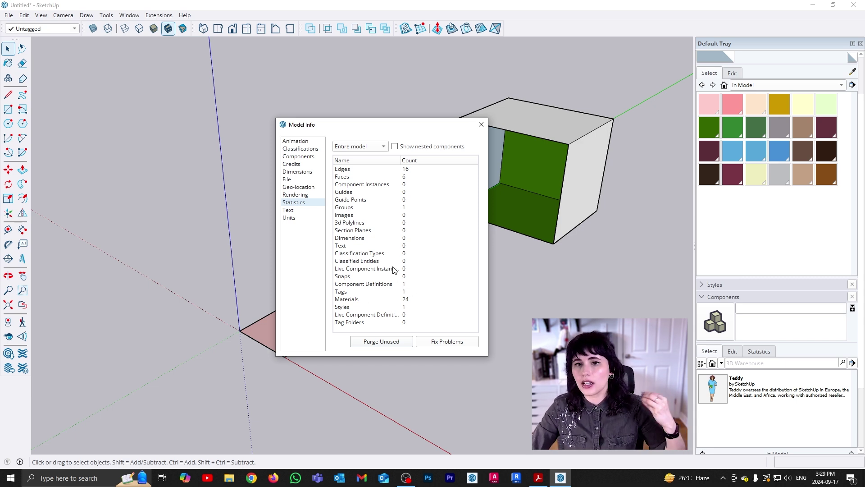
{"action": "left_click_drag", "start_coordinate": [402, 127], "coordinate": [211, 70]}
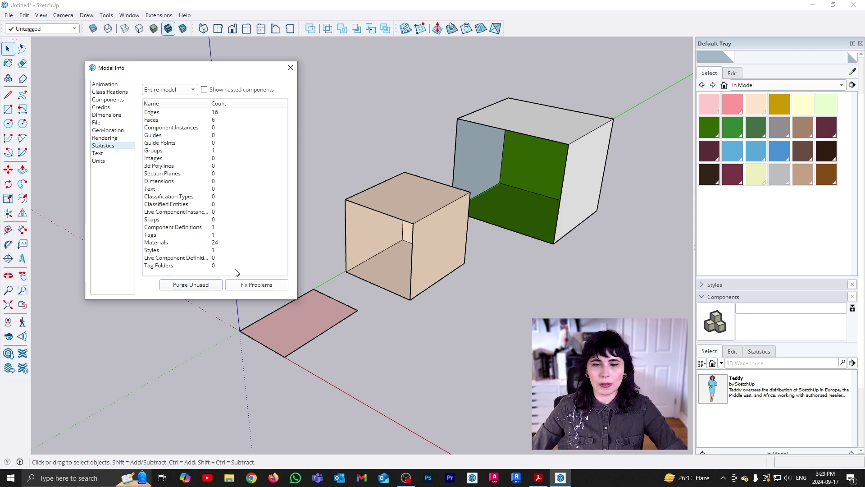
- Purge everything unused from the model, then close Model Info and collapse the Components section
{"action": "left_click", "coordinate": [194, 287]}
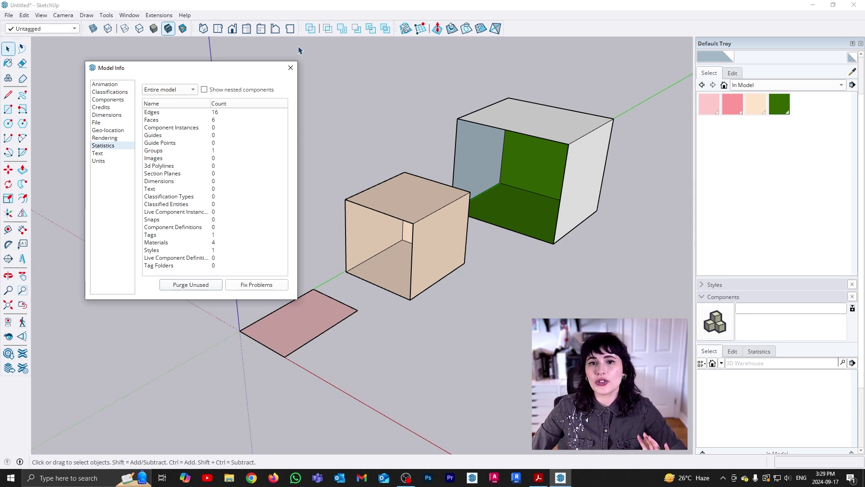
{"action": "left_click", "coordinate": [290, 68]}
{"action": "left_click", "coordinate": [824, 297]}
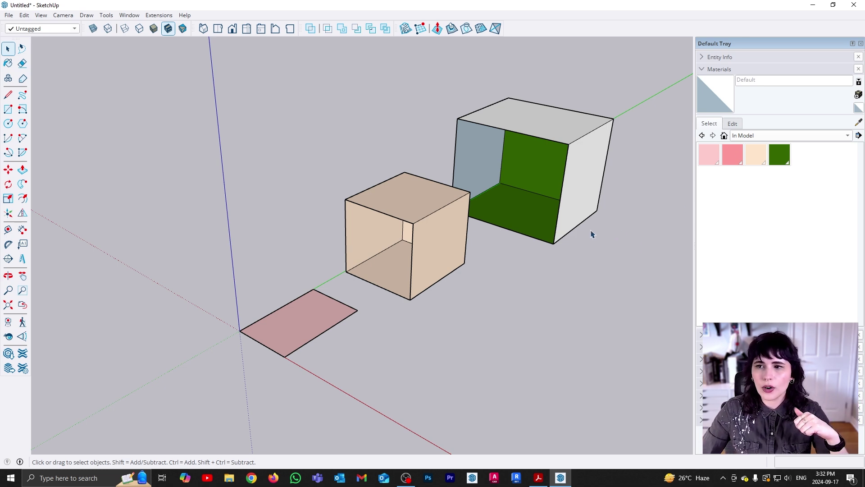
- Paint the larger box group with Color C01 sampled from the smaller box, then with Color A01 sampled from the flat rectangle
{"action": "middle_click_drag", "start_coordinate": [592, 229], "coordinate": [566, 247]}
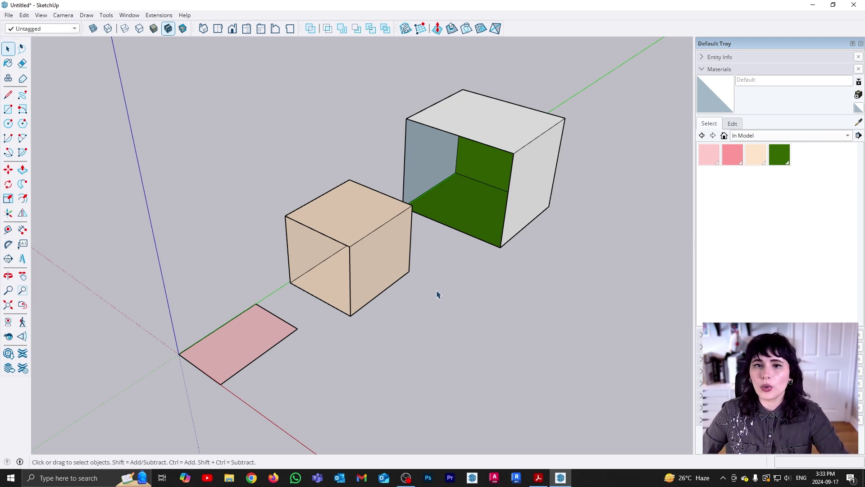
{"action": "key", "text": "b"}
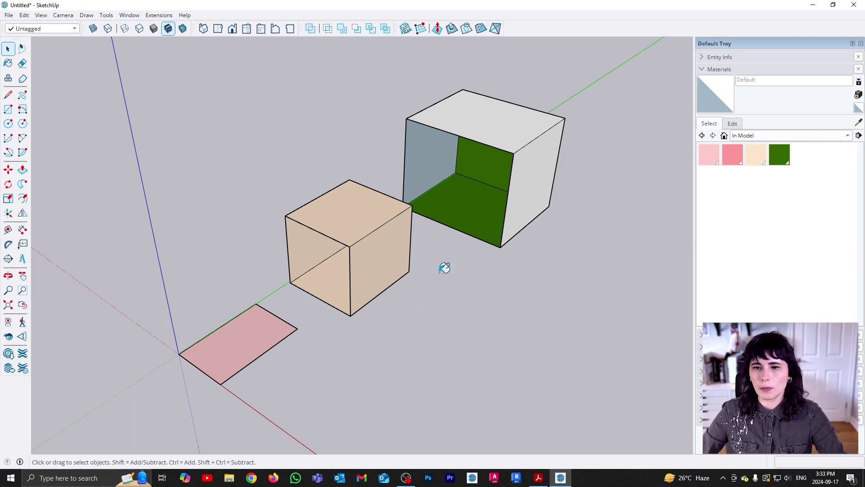
{"action": "key", "text": "alt"}
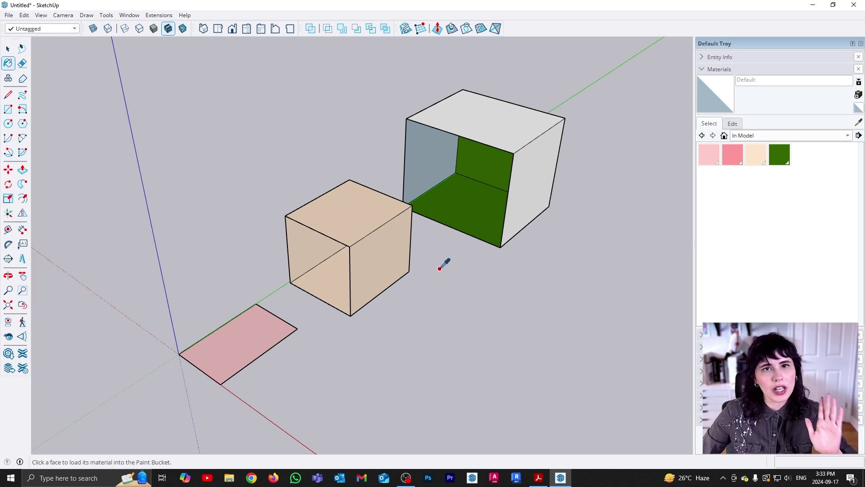
{"action": "left_click", "coordinate": [348, 214], "text": "alt"}
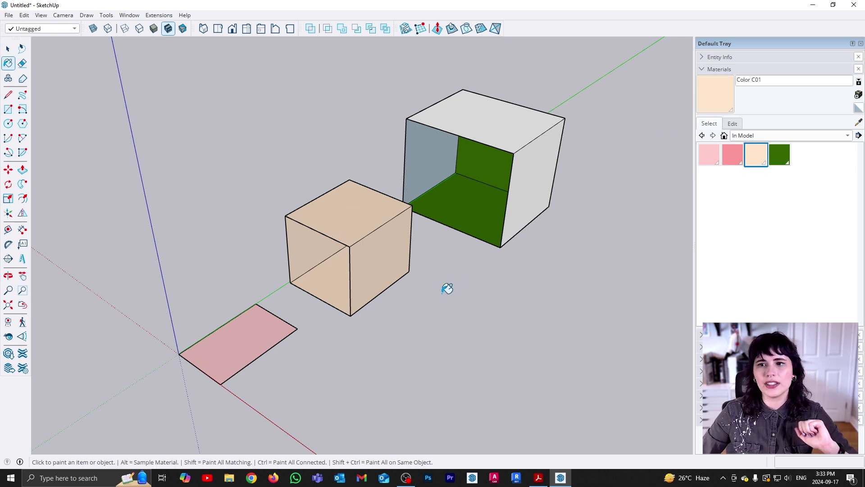
{"action": "left_click", "coordinate": [506, 131], "text": "ctrl"}
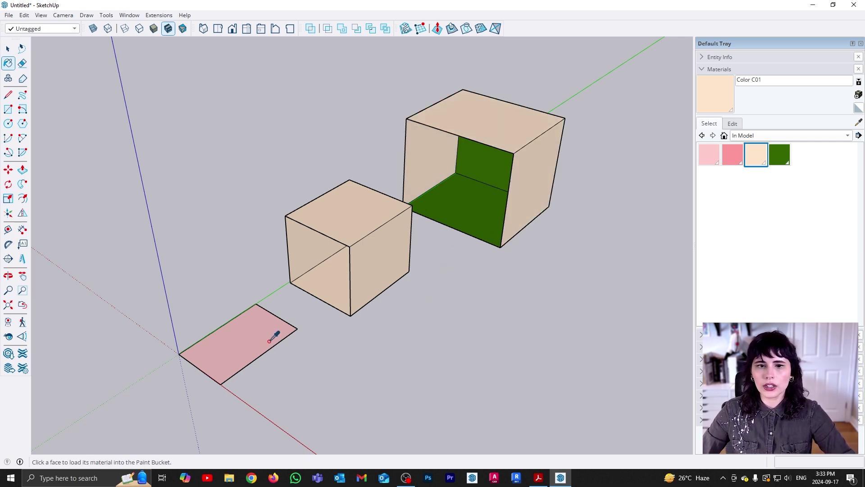
{"action": "left_click", "coordinate": [258, 332], "text": "alt"}
{"action": "left_click", "coordinate": [485, 116], "text": "ctrl"}
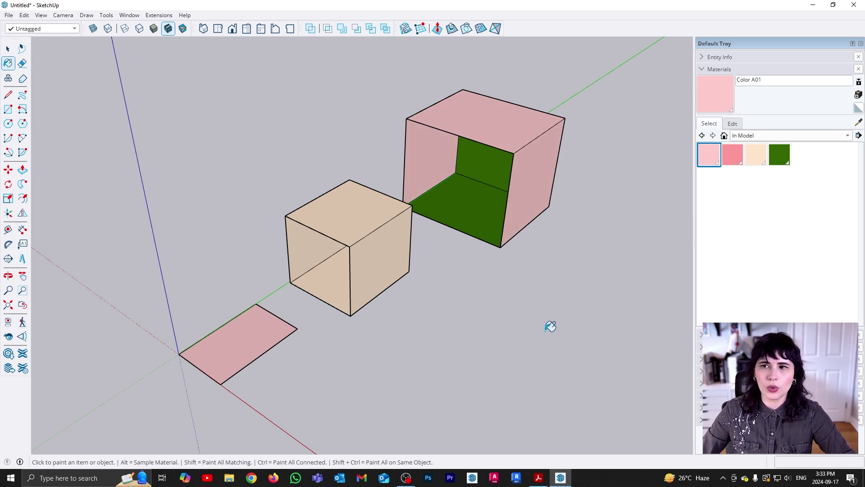
- Repaint the larger box group with Color F08 sampled from its floor, and again with Color A01 sampled from the flat rectangle
{"action": "left_click", "coordinate": [483, 215], "text": "alt"}
{"action": "left_click", "coordinate": [517, 126], "text": "ctrl"}
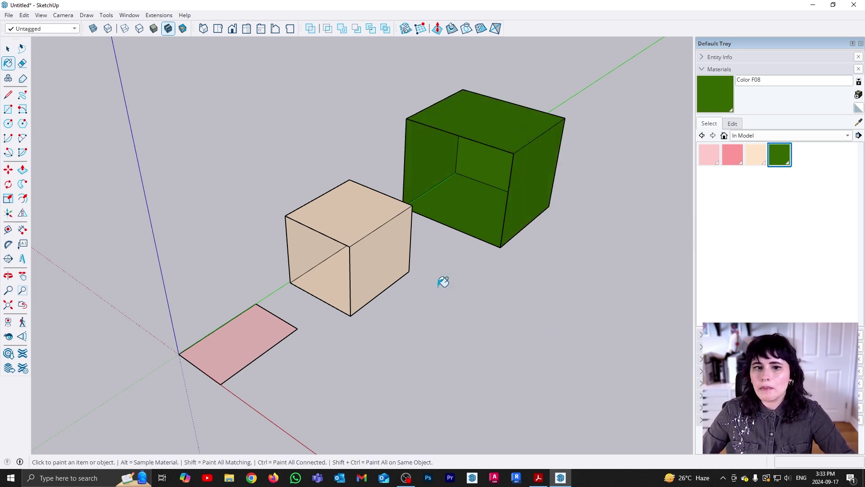
{"action": "left_click", "coordinate": [251, 336], "text": "alt"}
{"action": "left_click", "coordinate": [545, 149], "text": "ctrl"}
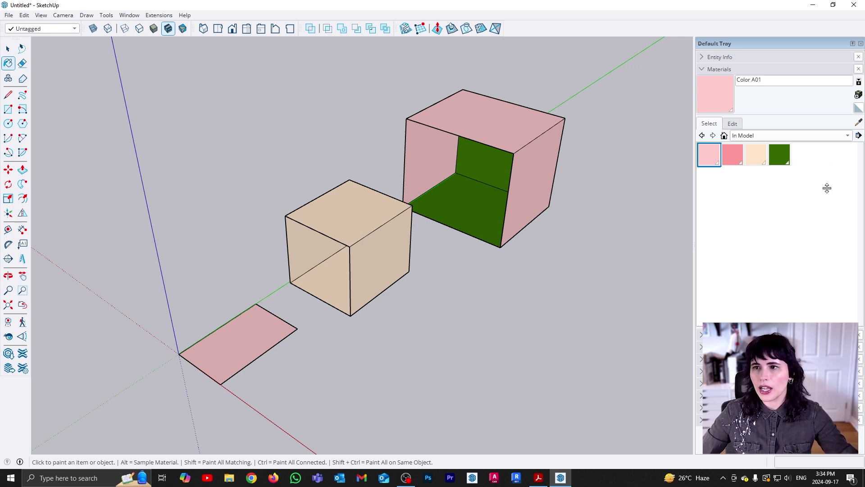
- Choose Color I01 from the Colors collection and check its editing options before it is applied to anything
{"action": "left_click", "coordinate": [821, 136]}
{"action": "left_click", "coordinate": [794, 182]}
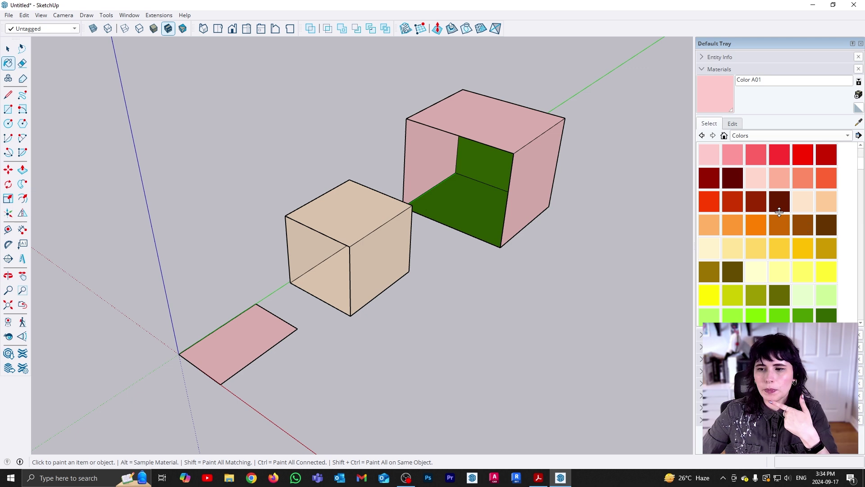
{"action": "scroll", "coordinate": [780, 213], "scroll_direction": "down", "scroll_amount": 3}
{"action": "scroll", "coordinate": [780, 211], "scroll_direction": "down", "scroll_amount": 2}
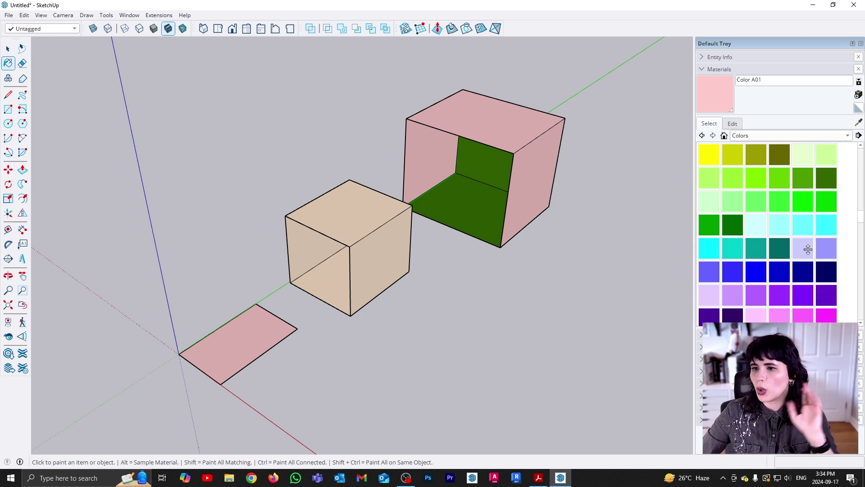
{"action": "left_click", "coordinate": [808, 251]}
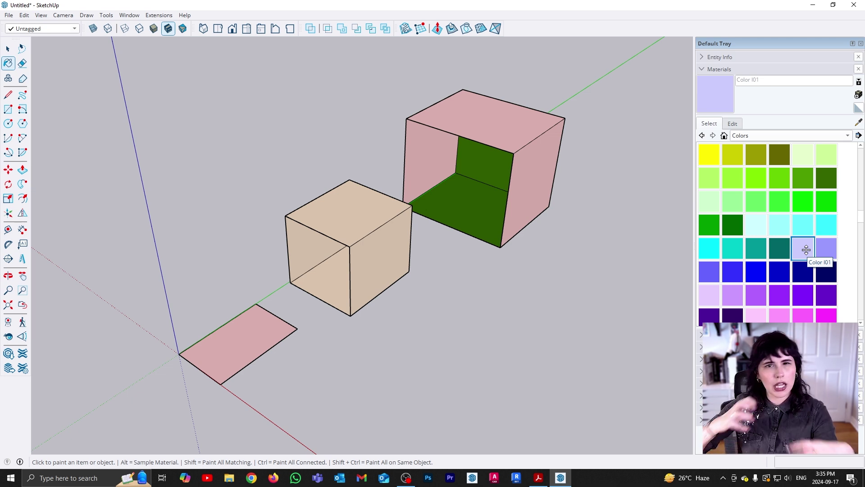
{"action": "left_click", "coordinate": [734, 123]}
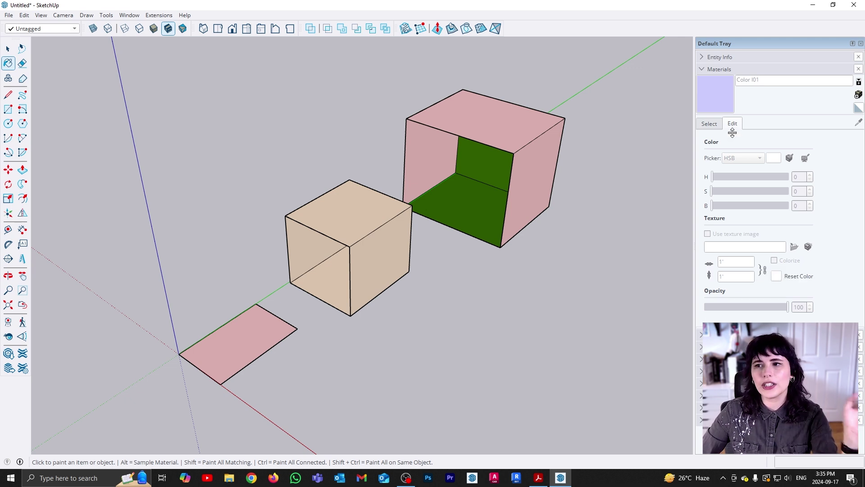
{"action": "left_click", "coordinate": [712, 123]}
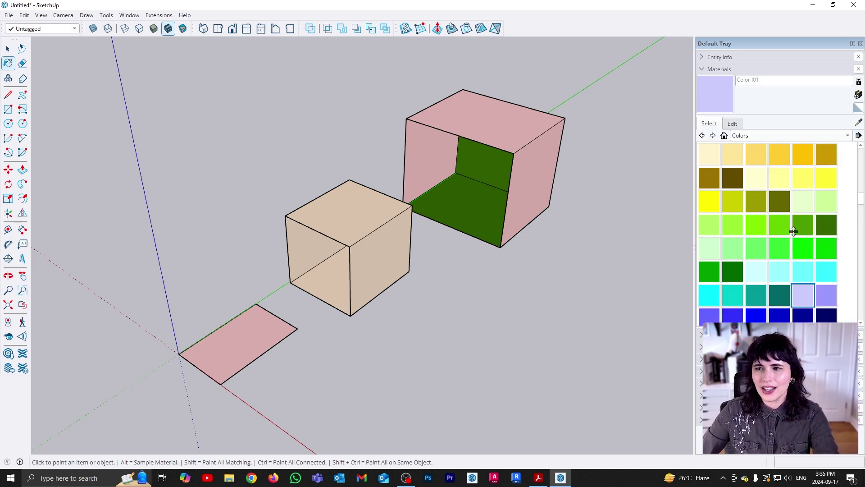
- Paint the larger box group with Color I01 from outside the group
{"action": "scroll", "coordinate": [793, 231], "scroll_direction": "up", "scroll_amount": 3}
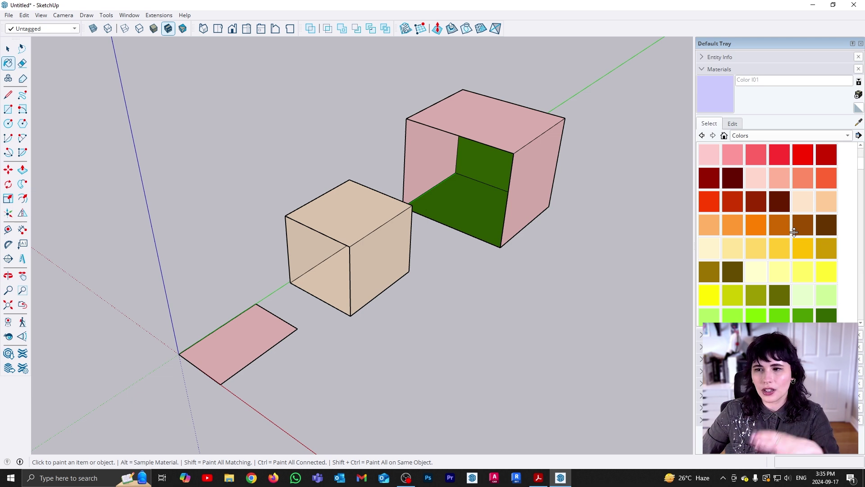
{"action": "scroll", "coordinate": [794, 231], "scroll_direction": "down", "scroll_amount": 5}
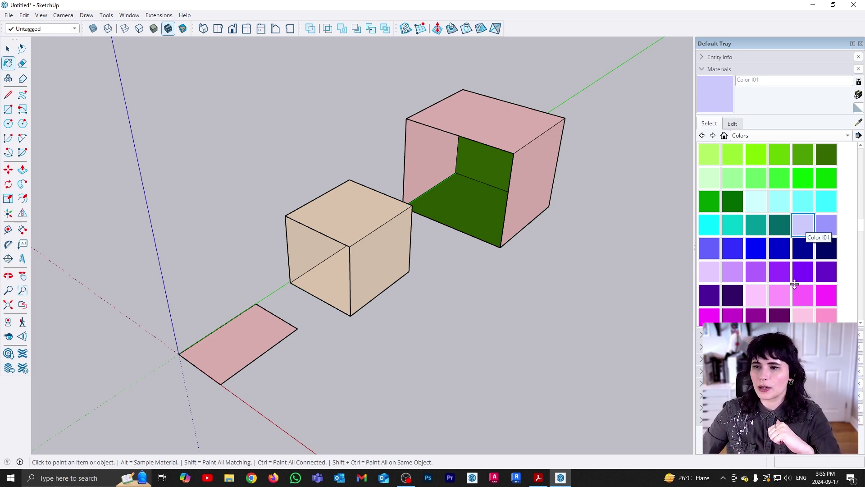
{"action": "left_click", "coordinate": [492, 121]}
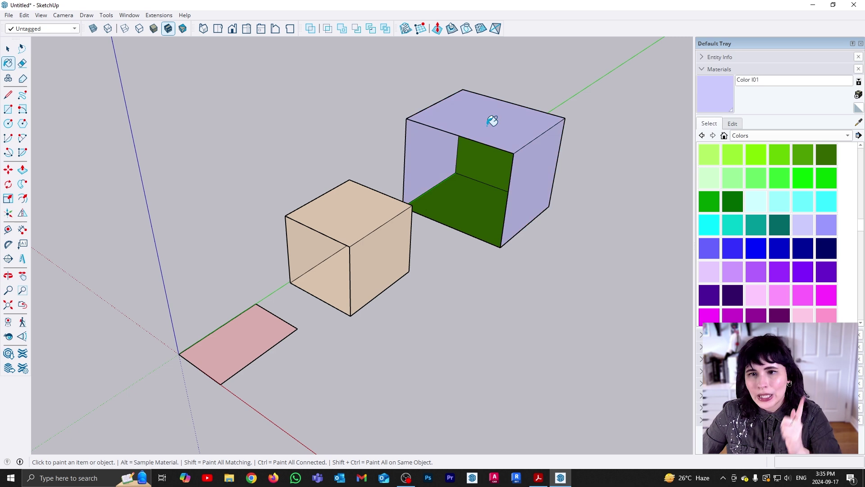
- List the in-model materials and open Color I01 for editing
{"action": "middle_click_drag", "start_coordinate": [560, 203], "coordinate": [514, 253]}
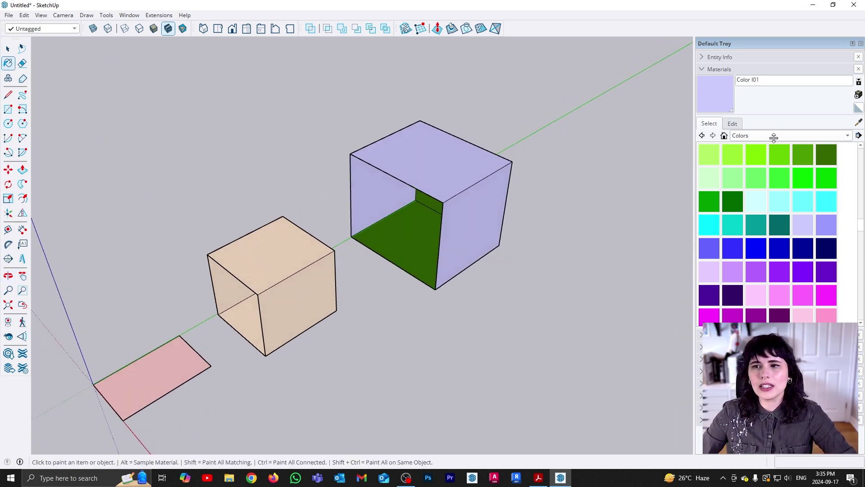
{"action": "left_click", "coordinate": [725, 135]}
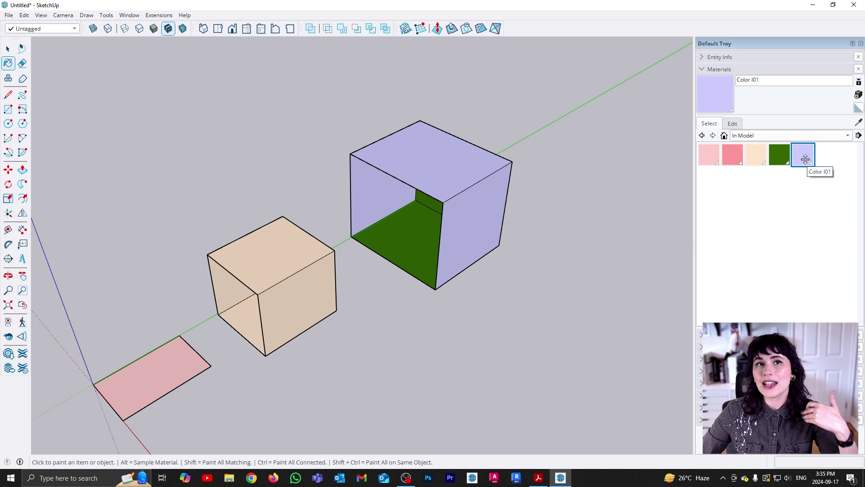
{"action": "left_click", "coordinate": [732, 123]}
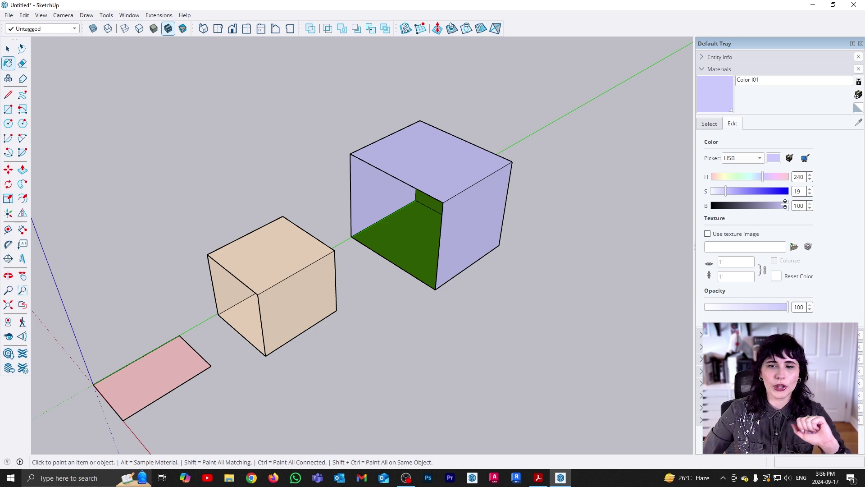
{"action": "mouse_move", "coordinate": [637, 211]}
{"action": "middle_mouse_down"}
{"action": "mouse_move", "coordinate": [475, 293]}
{"action": "mouse_move", "coordinate": [449, 280]}
{"action": "mouse_move", "coordinate": [427, 288]}
{"action": "middle_mouse_up"}
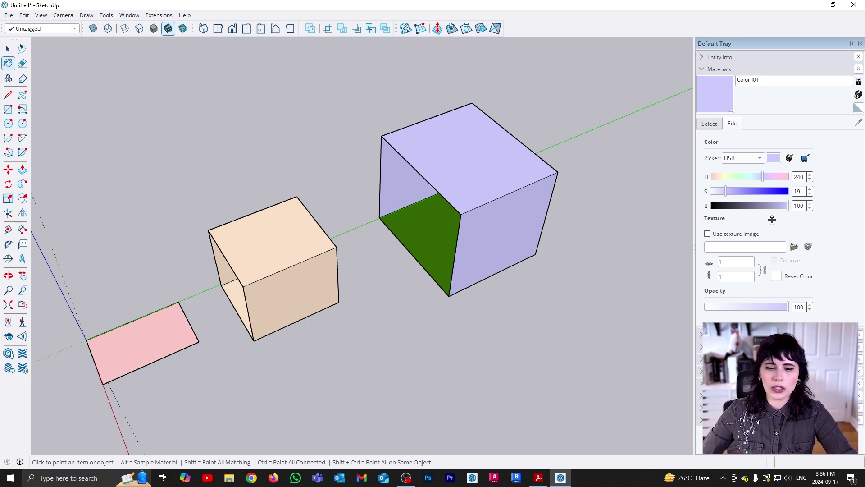
{"action": "middle_click_drag", "start_coordinate": [458, 232], "coordinate": [506, 226]}
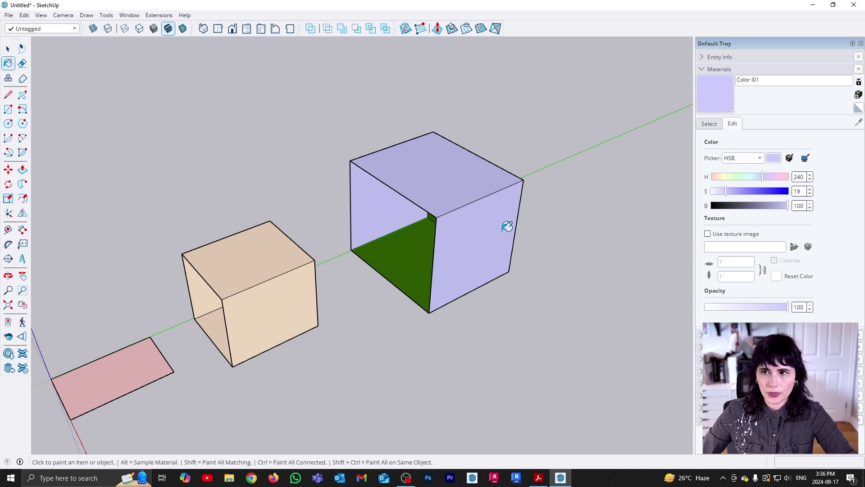
- Compare the Color Wheel, HLS, HSB and RGB pickers for Color I01
{"action": "left_click", "coordinate": [761, 161]}
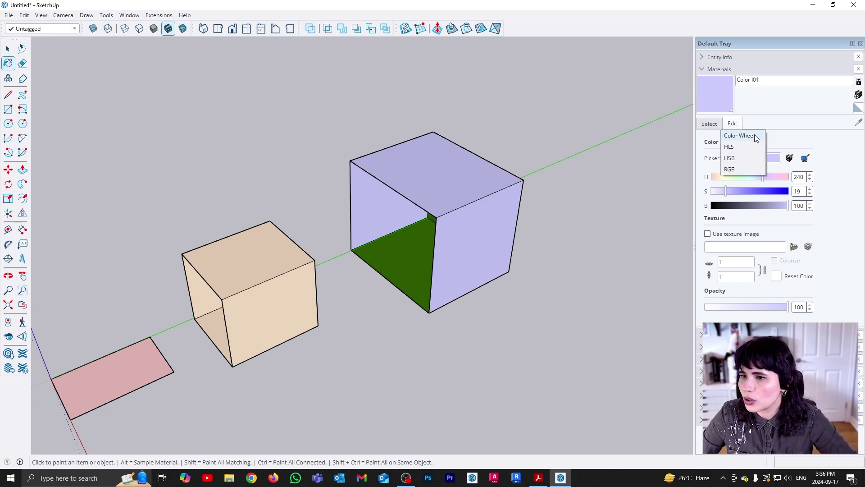
{"action": "left_click", "coordinate": [757, 138]}
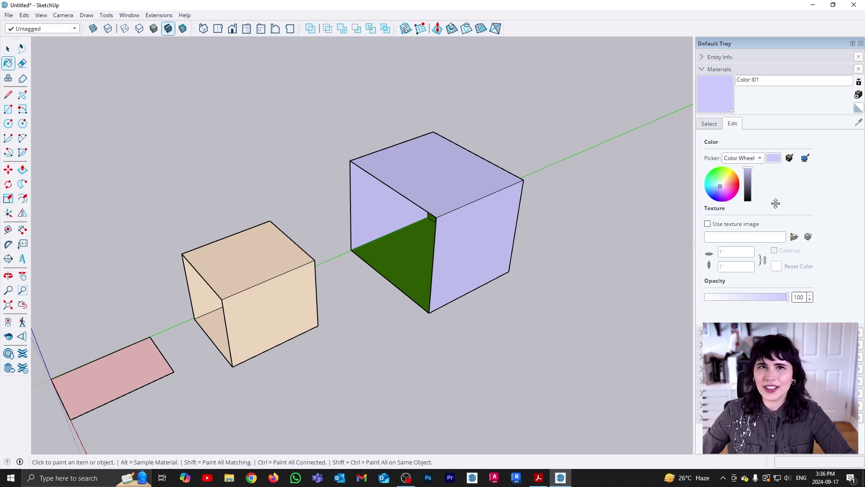
{"action": "left_click", "coordinate": [758, 156]}
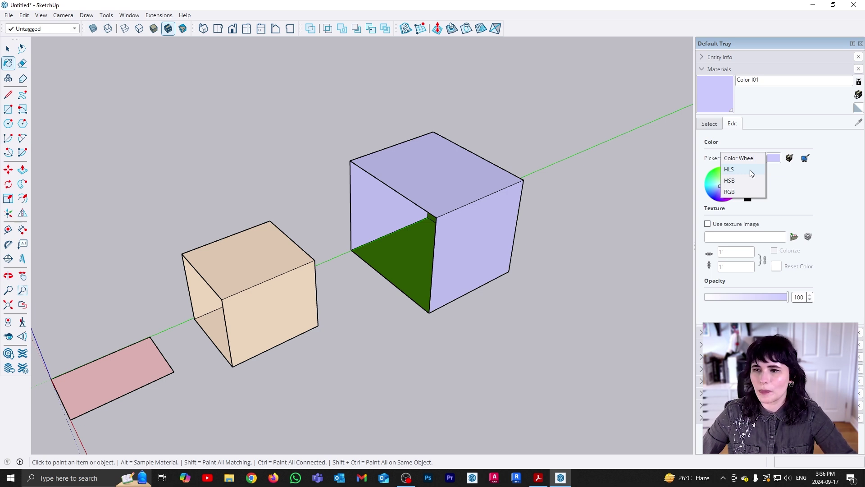
{"action": "left_click", "coordinate": [750, 169]}
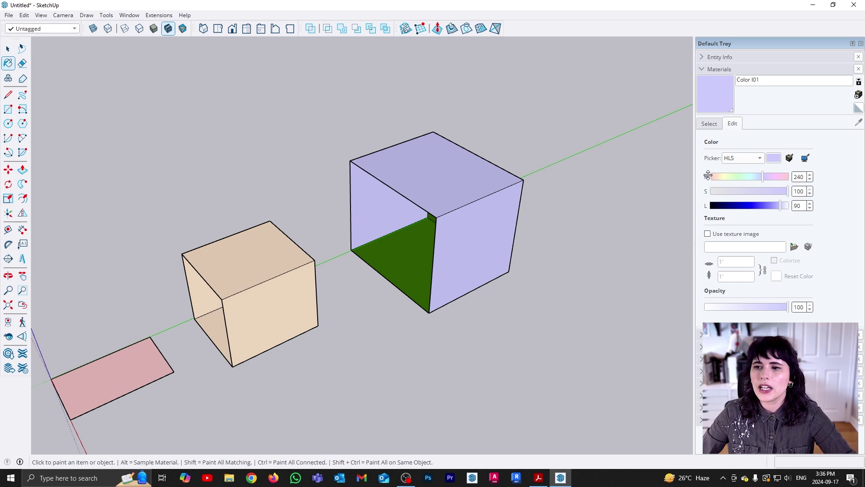
{"action": "left_click", "coordinate": [760, 158]}
{"action": "left_click", "coordinate": [752, 176]}
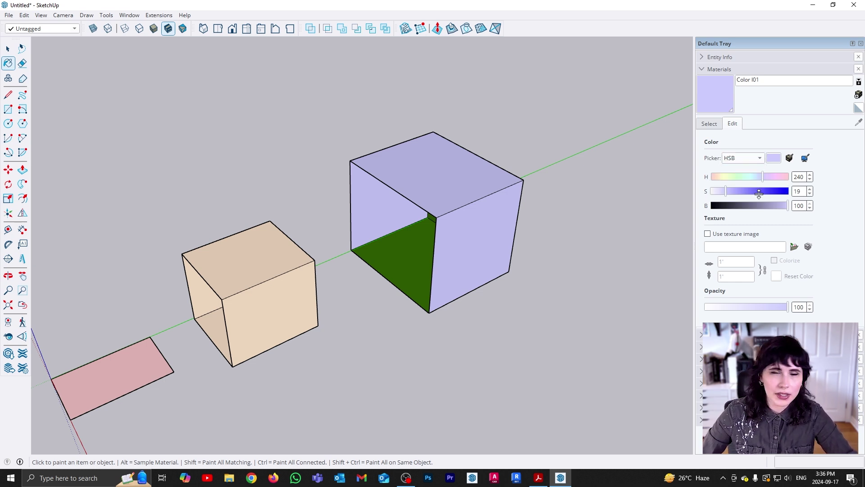
{"action": "left_click", "coordinate": [760, 158]}
{"action": "left_click", "coordinate": [748, 169]}
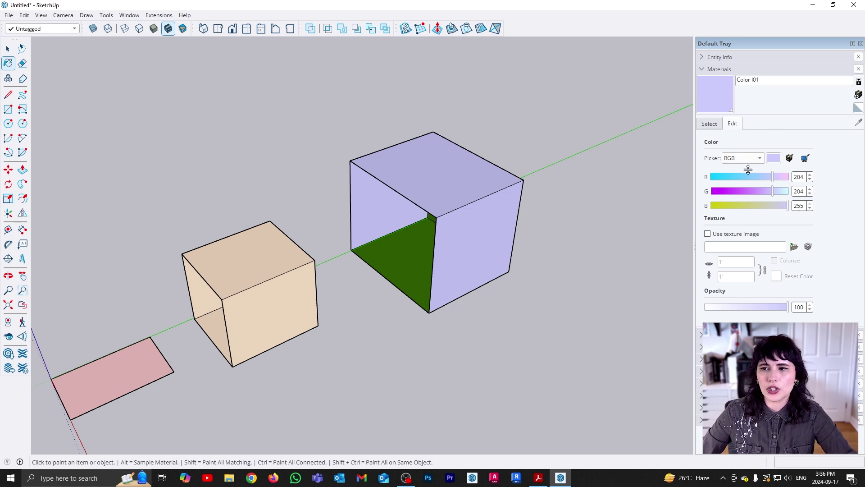
- With the HLS picker, change Color I01 to a medium blue with hue 218, saturation 45 and luminosity 59
{"action": "left_click", "coordinate": [741, 157]}
{"action": "left_click", "coordinate": [745, 138]}
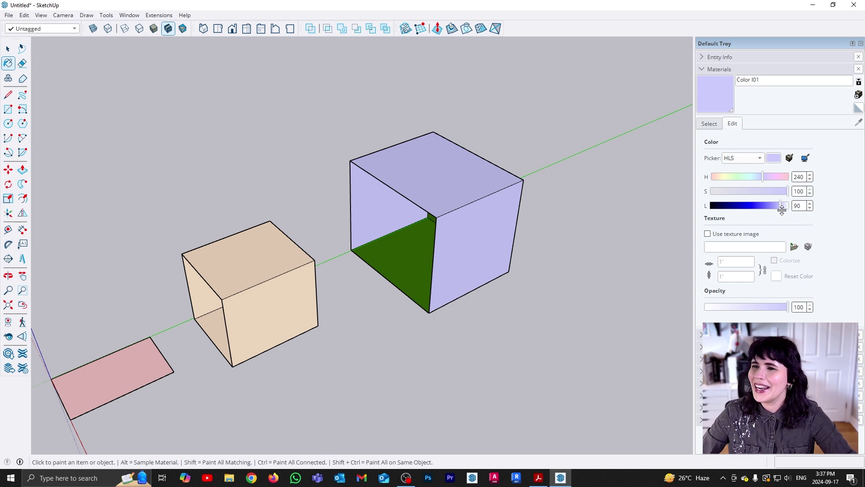
{"action": "mouse_move", "coordinate": [543, 184]}
{"action": "middle_mouse_down"}
{"action": "mouse_move", "coordinate": [540, 220]}
{"action": "mouse_move", "coordinate": [435, 203]}
{"action": "middle_mouse_up"}
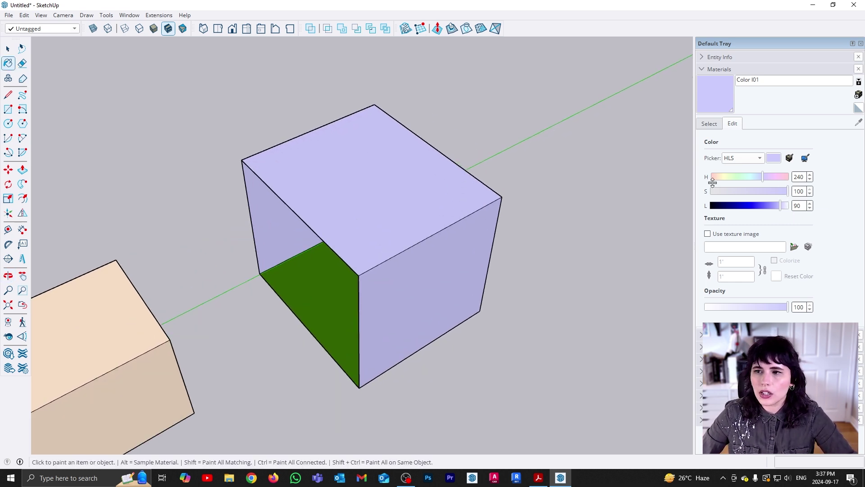
{"action": "left_click", "coordinate": [762, 177]}
{"action": "left_click_drag", "start_coordinate": [762, 177], "coordinate": [758, 176]}
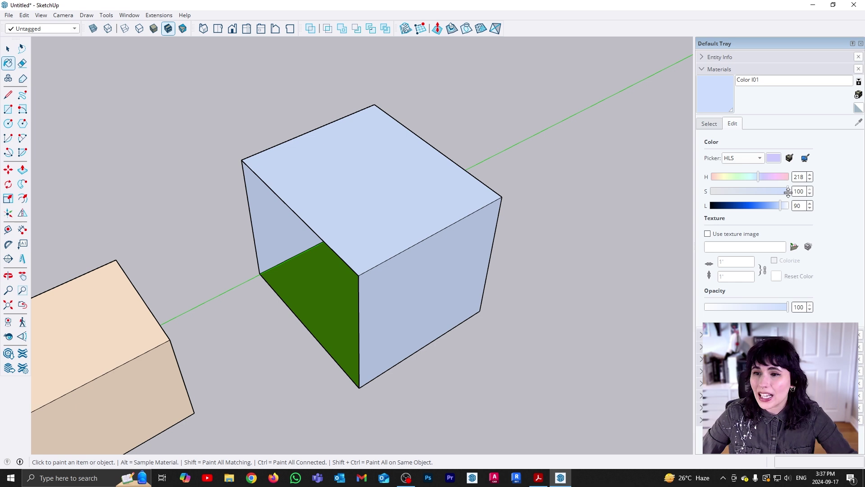
{"action": "left_click_drag", "start_coordinate": [788, 192], "coordinate": [756, 206]}
{"action": "middle_click_drag", "start_coordinate": [459, 277], "coordinate": [491, 244]}
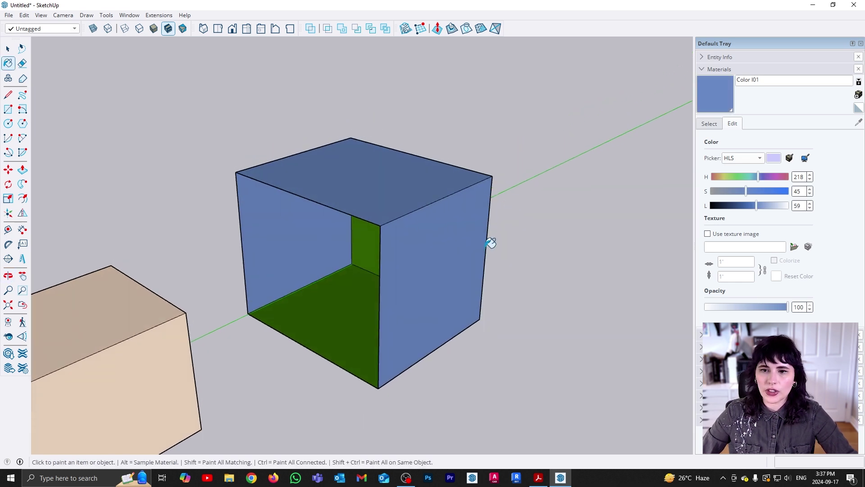
{"action": "scroll", "coordinate": [527, 219], "scroll_direction": "down", "scroll_amount": 2}
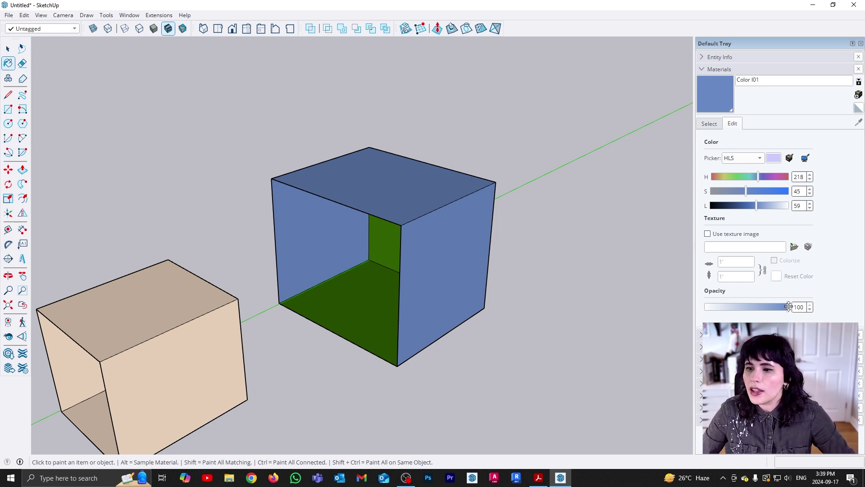
- Lower the opacity of Color I01 to 19, then all the way to 0
{"action": "left_click_drag", "start_coordinate": [783, 308], "coordinate": [722, 308]}
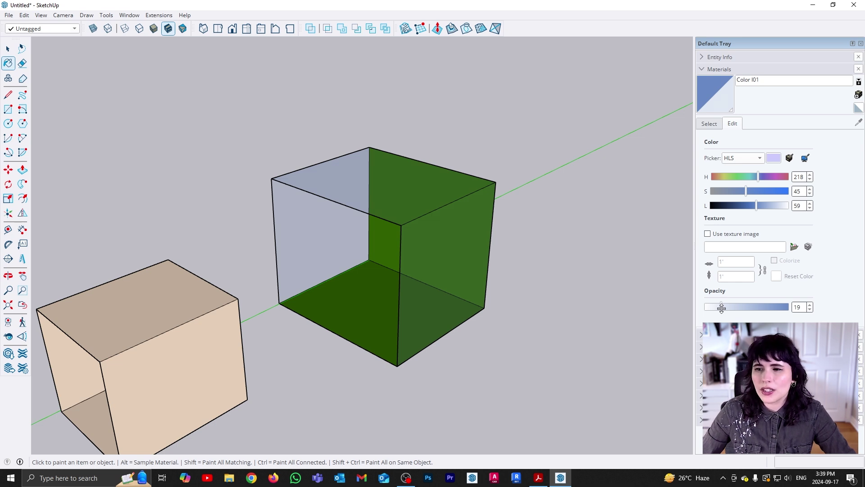
{"action": "left_click_drag", "start_coordinate": [722, 307], "coordinate": [687, 305]}
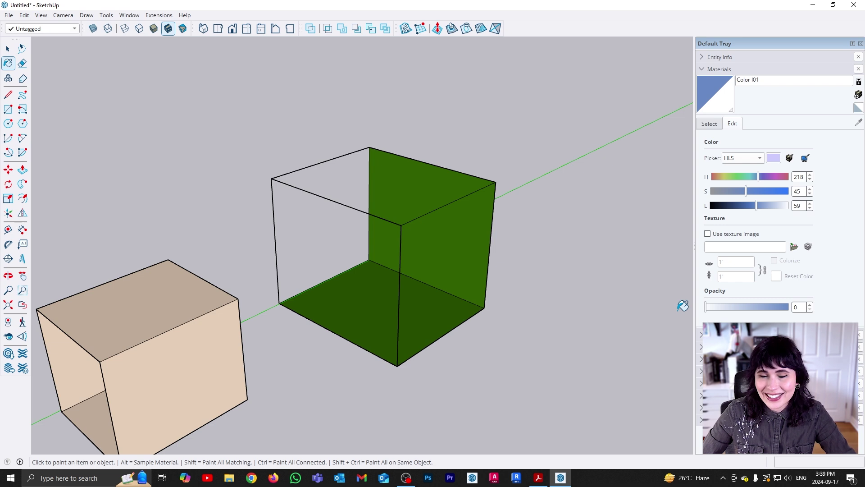
{"action": "mouse_move", "coordinate": [402, 248]}
{"action": "middle_mouse_down"}
{"action": "mouse_move", "coordinate": [273, 204]}
{"action": "mouse_move", "coordinate": [259, 251]}
{"action": "mouse_move", "coordinate": [359, 291]}
{"action": "middle_mouse_up"}
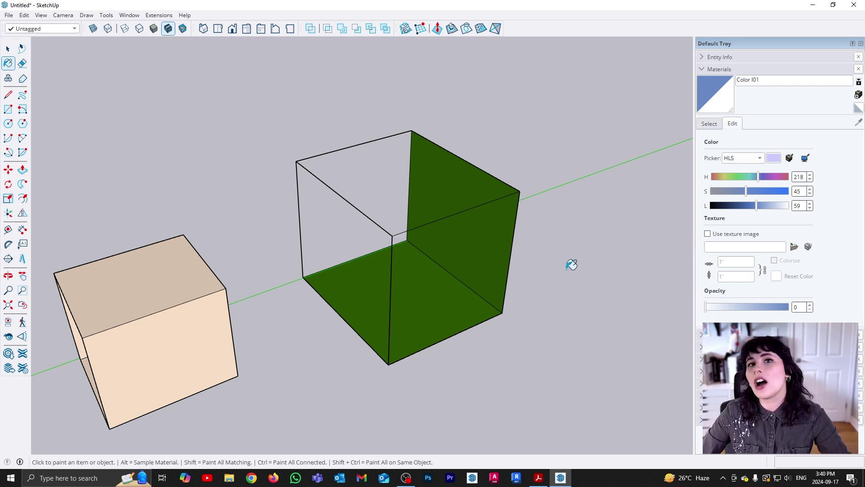
- Raise the opacity of Color I01 to 13
{"action": "left_click_drag", "start_coordinate": [707, 311], "coordinate": [712, 312]}
{"action": "middle_click_drag", "start_coordinate": [618, 305], "coordinate": [448, 363]}
{"action": "left_click_drag", "start_coordinate": [710, 306], "coordinate": [716, 307]}
{"action": "middle_click_drag", "start_coordinate": [415, 344], "coordinate": [415, 287]}
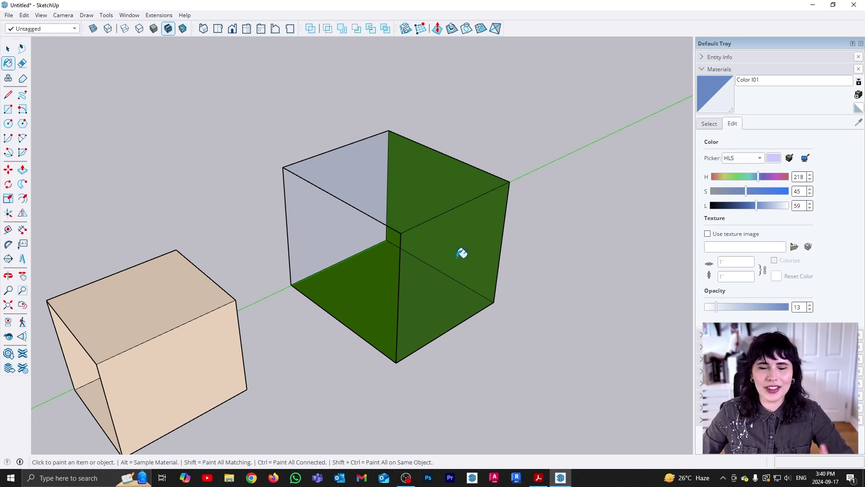
- Paint the top side of the flat rectangle with the semi-transparent Color I01
{"action": "scroll", "coordinate": [462, 253], "scroll_direction": "down", "scroll_amount": 1}
{"action": "scroll", "coordinate": [462, 252], "scroll_direction": "down", "scroll_amount": 2}
{"action": "scroll", "coordinate": [168, 358], "scroll_direction": "up", "scroll_amount": 5}
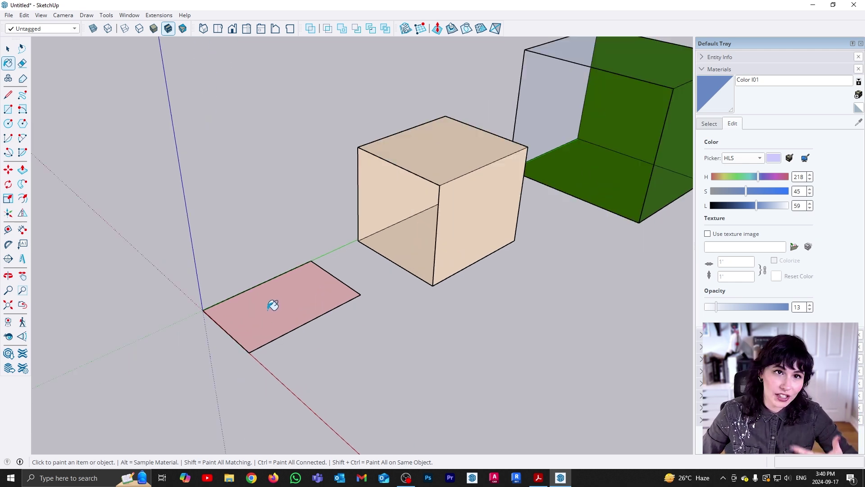
{"action": "middle_click_drag", "start_coordinate": [272, 304], "coordinate": [358, 318]}
{"action": "left_click", "coordinate": [359, 318]}
{"action": "key", "text": "space"}
{"action": "middle_click_drag", "start_coordinate": [334, 348], "coordinate": [396, 430]}
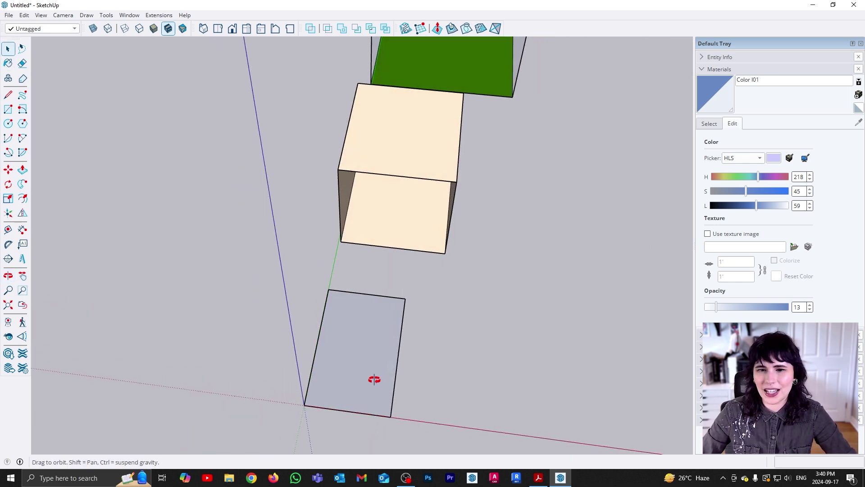
- Copy both box groups, reposition the copies near the flat rectangle, and view the model from below
{"action": "middle_click_drag", "start_coordinate": [374, 380], "coordinate": [226, 310]}
{"action": "scroll", "coordinate": [225, 310], "scroll_direction": "down", "scroll_amount": 3}
{"action": "left_click", "coordinate": [337, 274]}
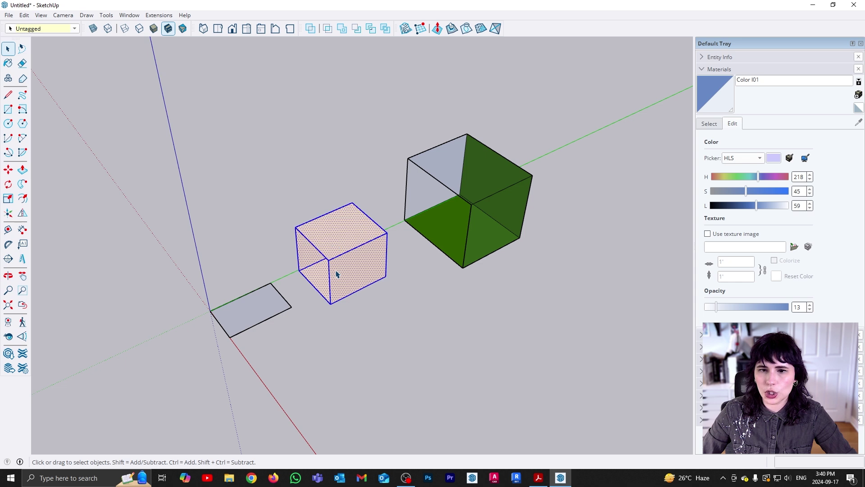
{"action": "left_click_drag", "start_coordinate": [356, 92], "coordinate": [567, 336], "text": "shift"}
{"action": "key", "text": "m"}
{"action": "left_click", "coordinate": [419, 250]}
{"action": "key", "text": "ctrl"}
{"action": "left_click", "coordinate": [413, 322]}
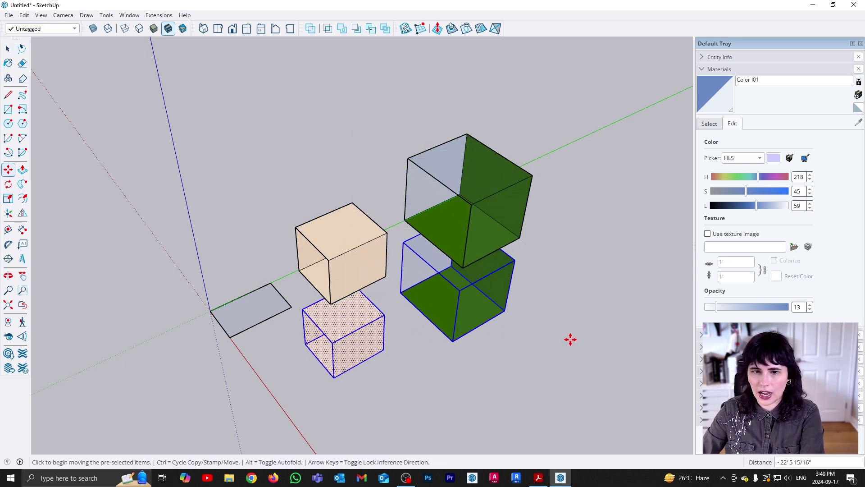
{"action": "left_click", "coordinate": [570, 339]}
{"action": "left_click", "coordinate": [506, 342]}
{"action": "key", "text": "space"}
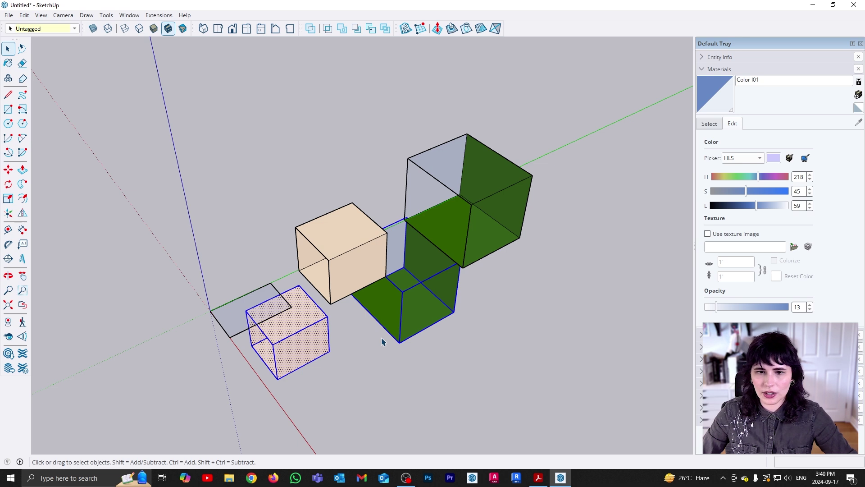
{"action": "left_click", "coordinate": [334, 360]}
{"action": "middle_click_drag", "start_coordinate": [334, 360], "coordinate": [463, 373]}
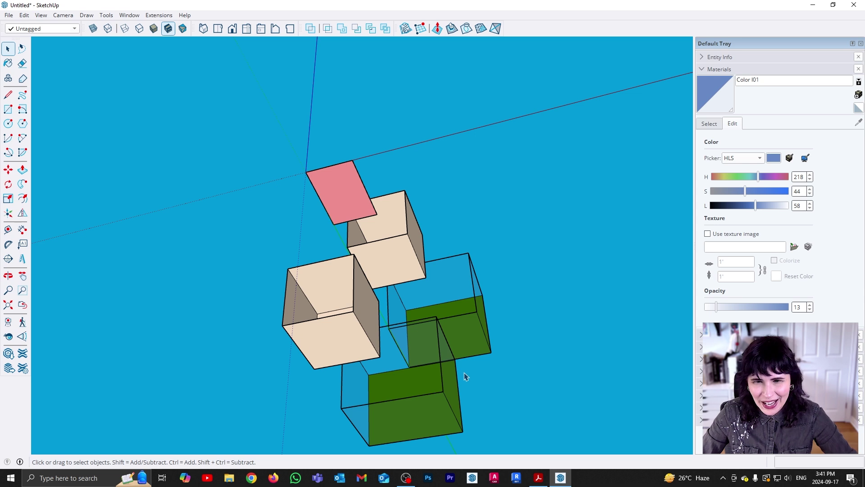
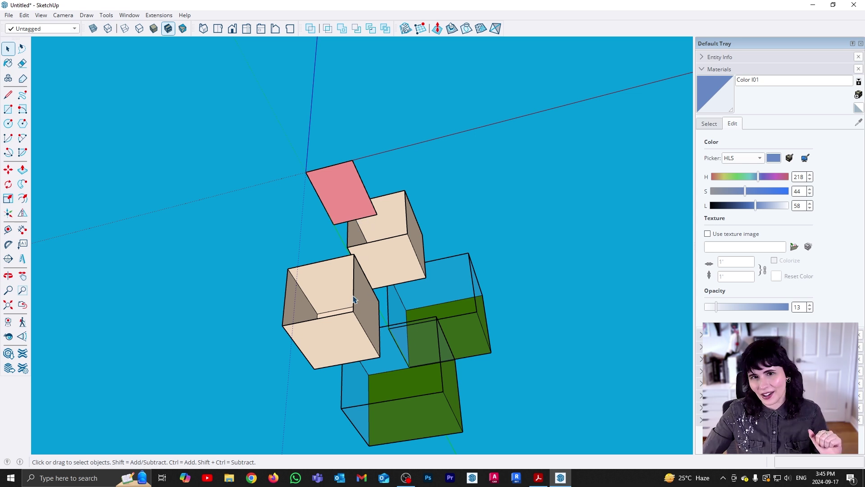
- Delete the copies of both boxes and set the opacity of Color I01 back to 100
{"action": "left_click", "coordinate": [360, 306]}
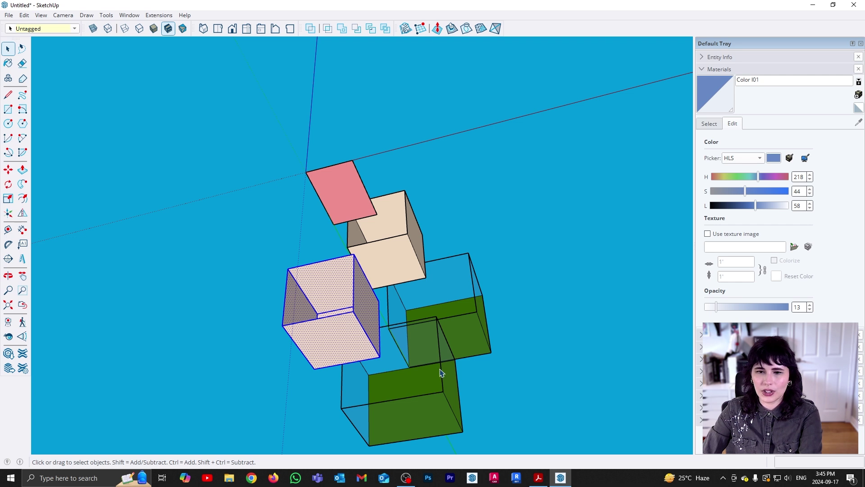
{"action": "key", "text": "Delete"}
{"action": "middle_click_drag", "start_coordinate": [450, 257], "coordinate": [493, 229]}
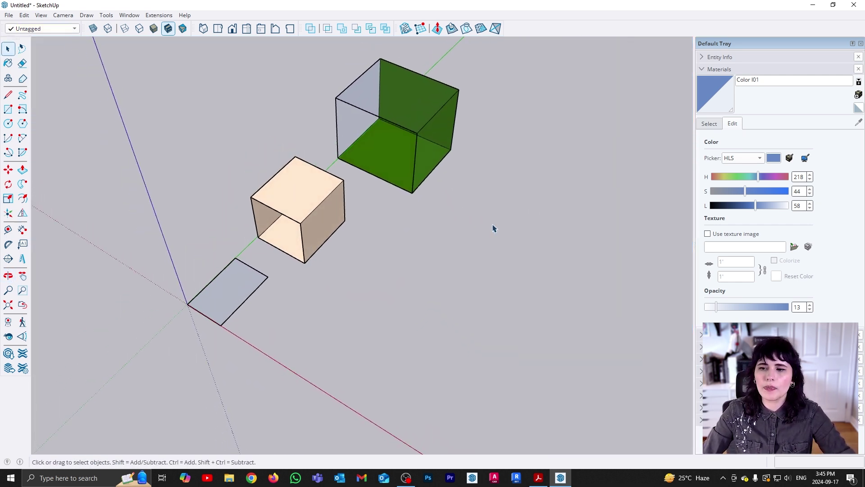
{"action": "middle_click_drag", "start_coordinate": [461, 189], "coordinate": [401, 199]}
{"action": "left_click_drag", "start_coordinate": [730, 305], "coordinate": [789, 307]}
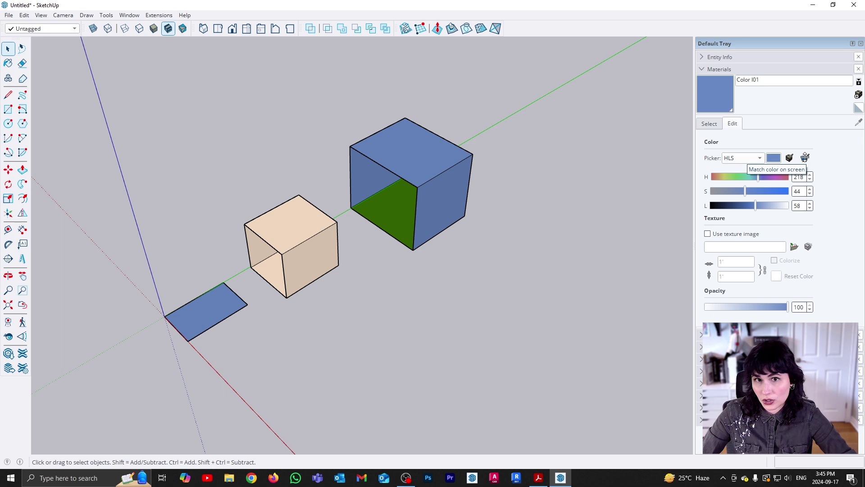
- Match Color I01 to the color of the smaller box in the model, then revert it to its previous blue
{"action": "middle_click_drag", "start_coordinate": [424, 163], "coordinate": [646, 191]}
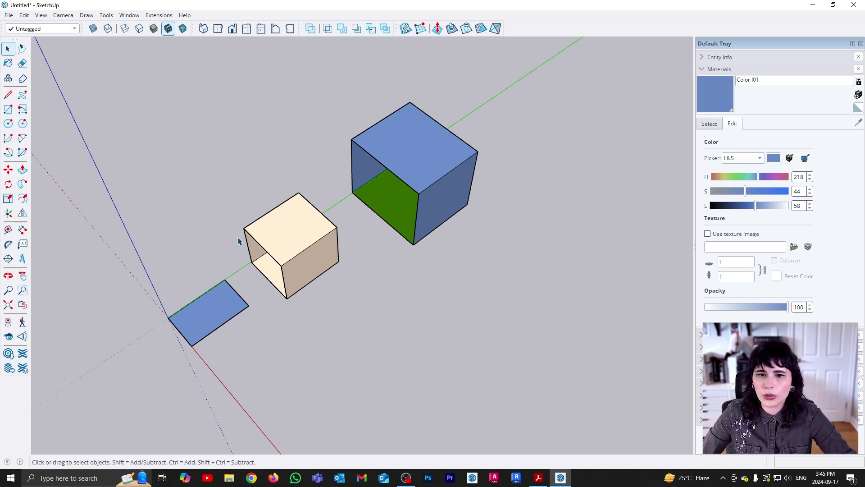
{"action": "scroll", "coordinate": [241, 239], "scroll_direction": "up", "scroll_amount": 2}
{"action": "middle_click_drag", "start_coordinate": [344, 306], "coordinate": [322, 280]}
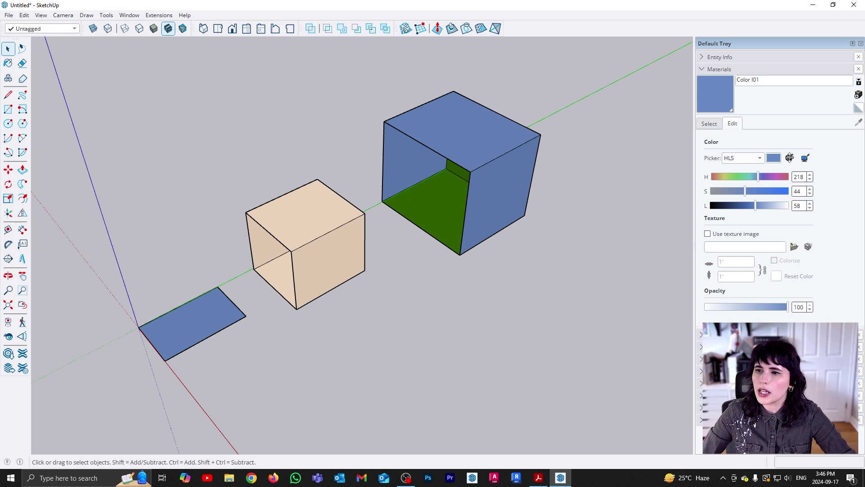
{"action": "left_click", "coordinate": [790, 159]}
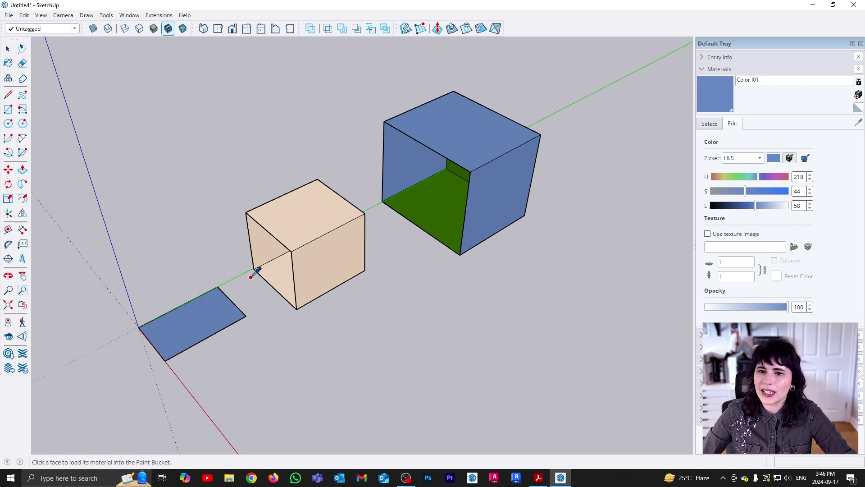
{"action": "left_click", "coordinate": [314, 209]}
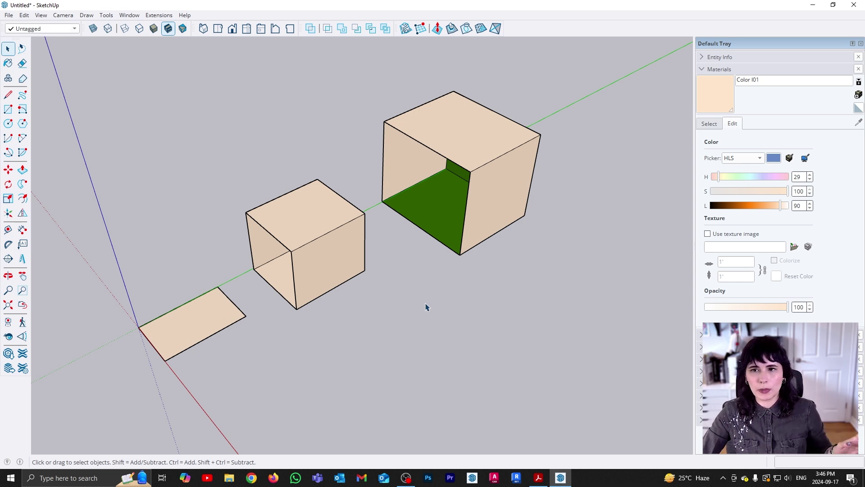
{"action": "left_click", "coordinate": [775, 158]}
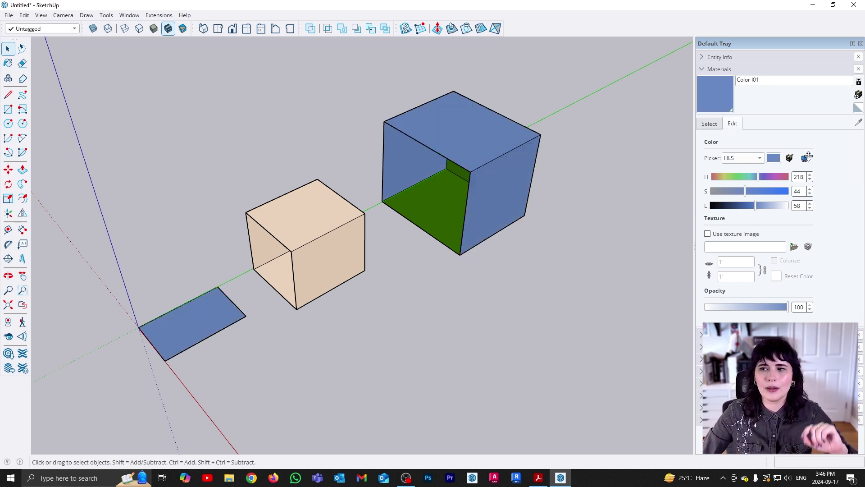
- Match Color I01 to the on-screen color of three differently shaded inside faces of the smaller box in succession
{"action": "middle_click_drag", "start_coordinate": [305, 276], "coordinate": [521, 334]}
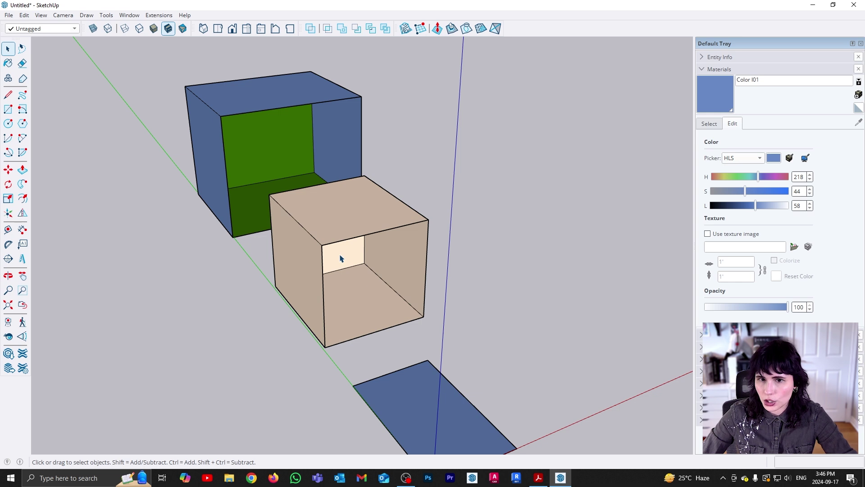
{"action": "middle_click_drag", "start_coordinate": [371, 320], "coordinate": [489, 288]}
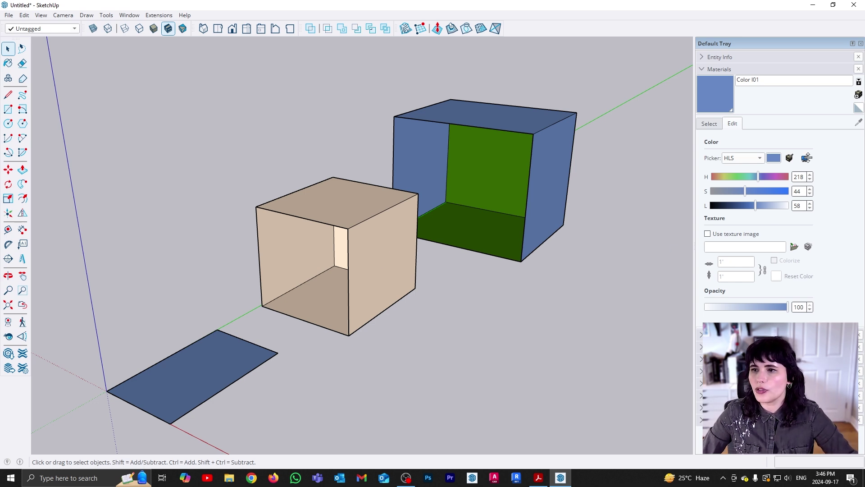
{"action": "left_click", "coordinate": [807, 158]}
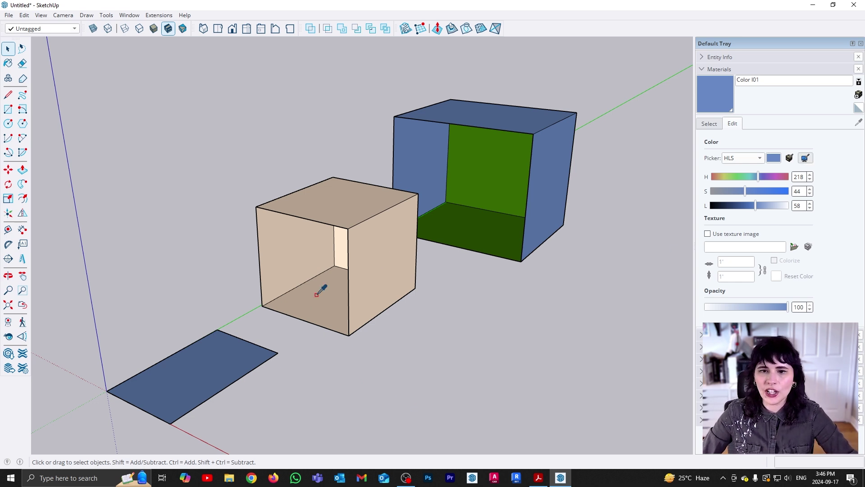
{"action": "left_click", "coordinate": [341, 247]}
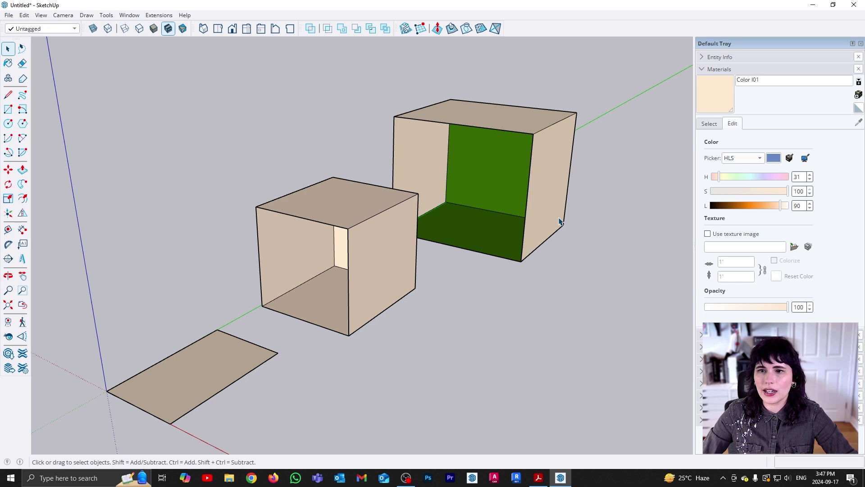
{"action": "left_click", "coordinate": [806, 157]}
{"action": "left_click", "coordinate": [305, 251]}
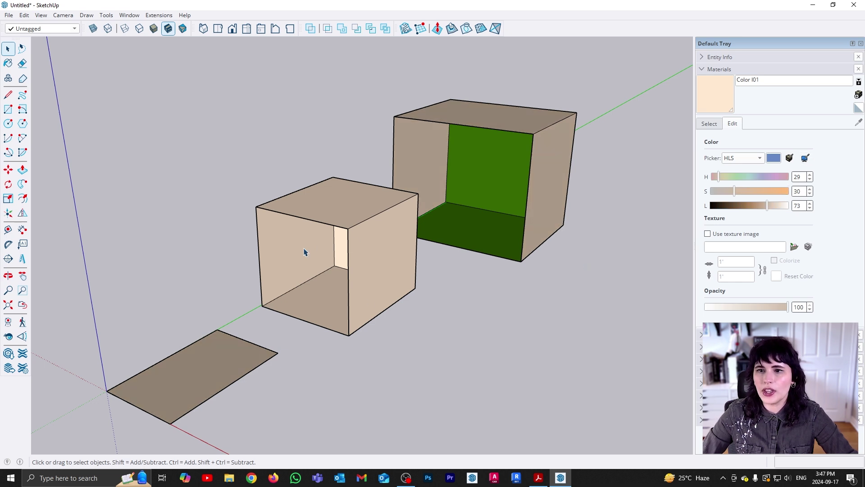
{"action": "left_click", "coordinate": [807, 158]}
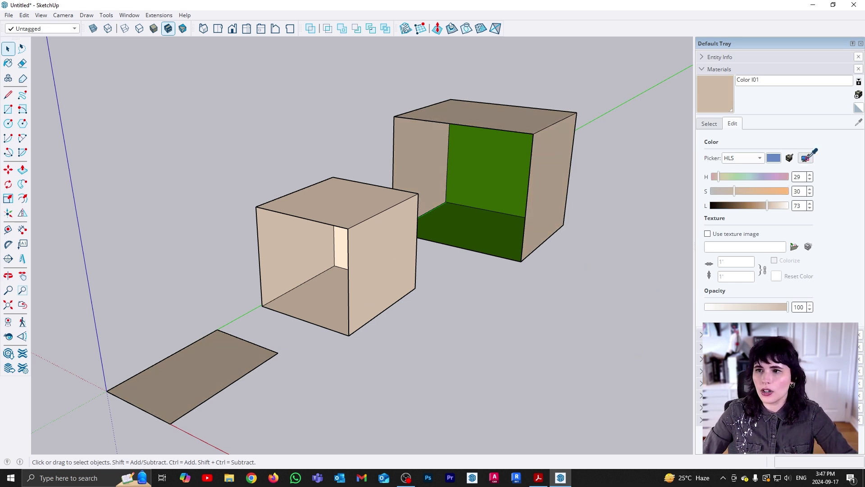
{"action": "left_click", "coordinate": [319, 298]}
- Revert Color I01 to its original blue
{"action": "middle_click_drag", "start_coordinate": [622, 199], "coordinate": [485, 328]}
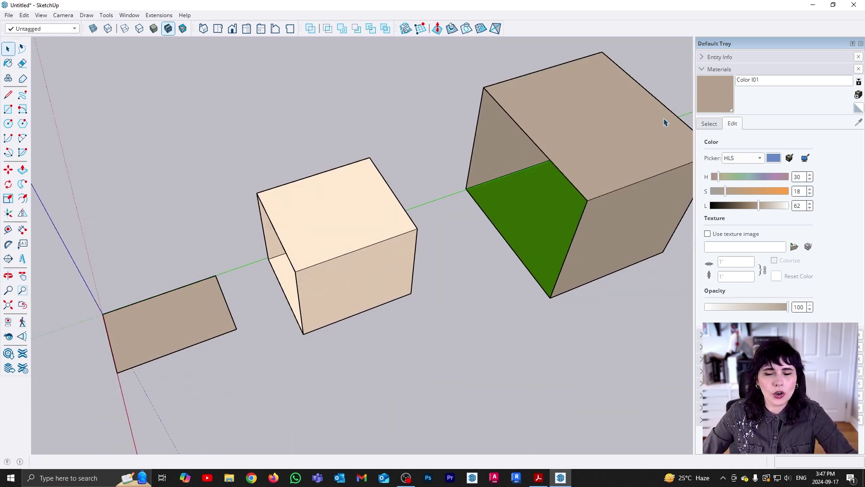
{"action": "middle_click_drag", "start_coordinate": [304, 329], "coordinate": [364, 301]}
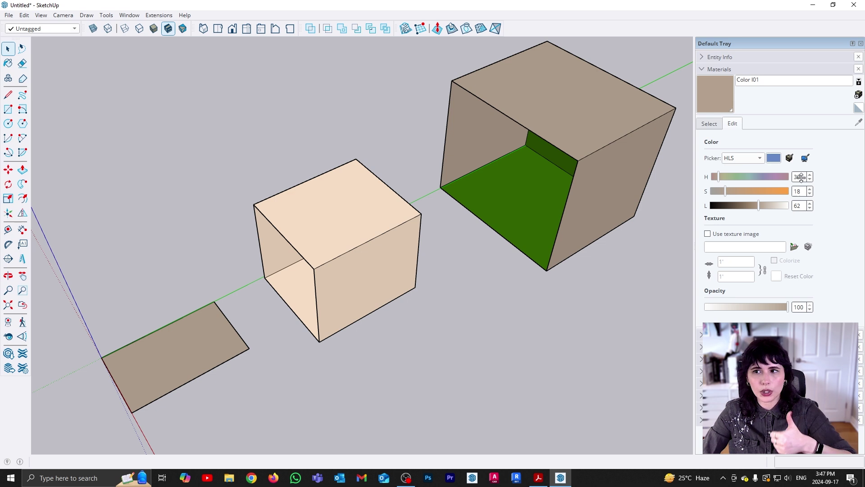
{"action": "left_click", "coordinate": [774, 157]}
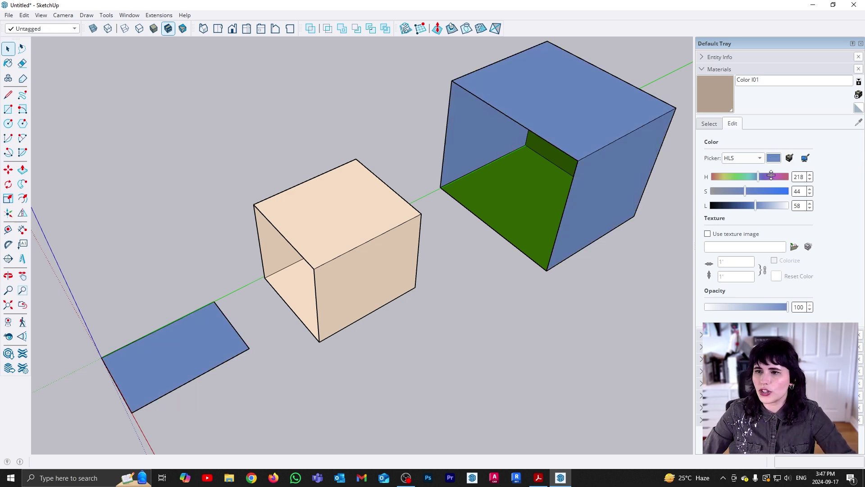
- Draw a large flat rectangle starting on the red axis, beyond the small blue rectangle
{"action": "scroll", "coordinate": [340, 249], "scroll_direction": "down", "scroll_amount": 1}
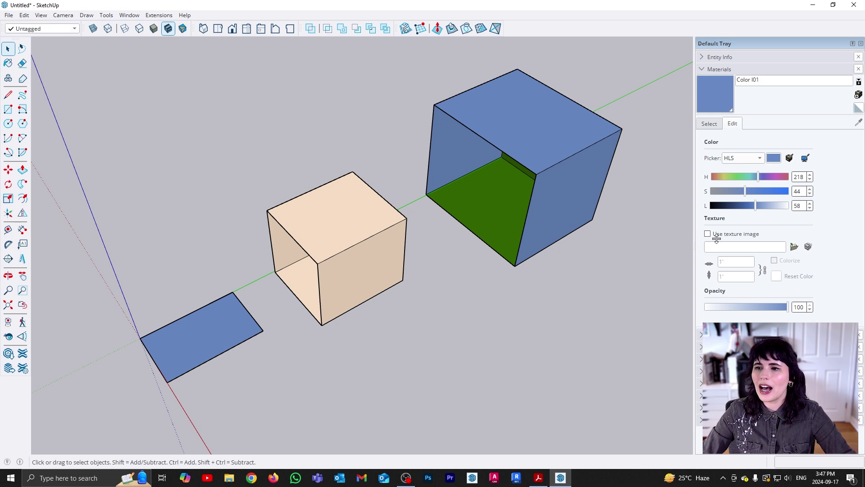
{"action": "mouse_move", "coordinate": [352, 327]}
{"action": "middle_mouse_down"}
{"action": "mouse_move", "coordinate": [375, 344]}
{"action": "mouse_move", "coordinate": [483, 305]}
{"action": "mouse_move", "coordinate": [487, 312]}
{"action": "mouse_move", "coordinate": [388, 324]}
{"action": "middle_mouse_up"}
{"action": "key", "text": "r"}
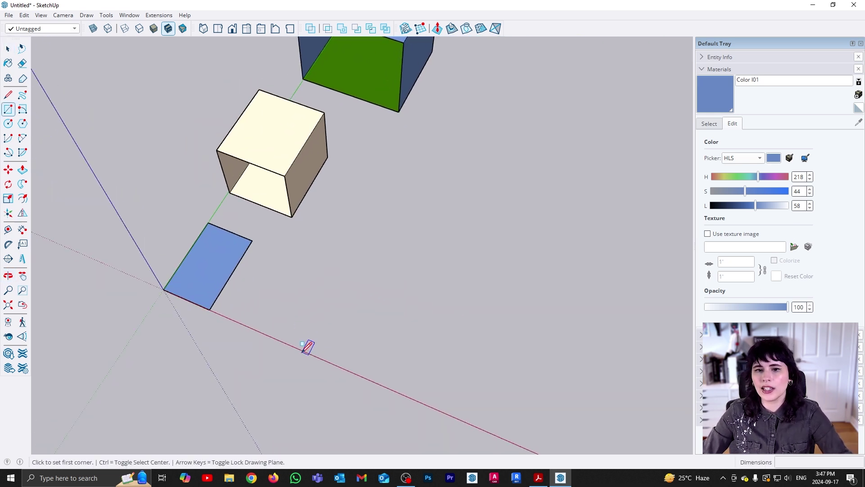
{"action": "left_click", "coordinate": [302, 351]}
{"action": "left_click", "coordinate": [604, 213]}
{"action": "middle_click_drag", "start_coordinate": [586, 347], "coordinate": [503, 326]}
{"action": "key", "text": "space"}
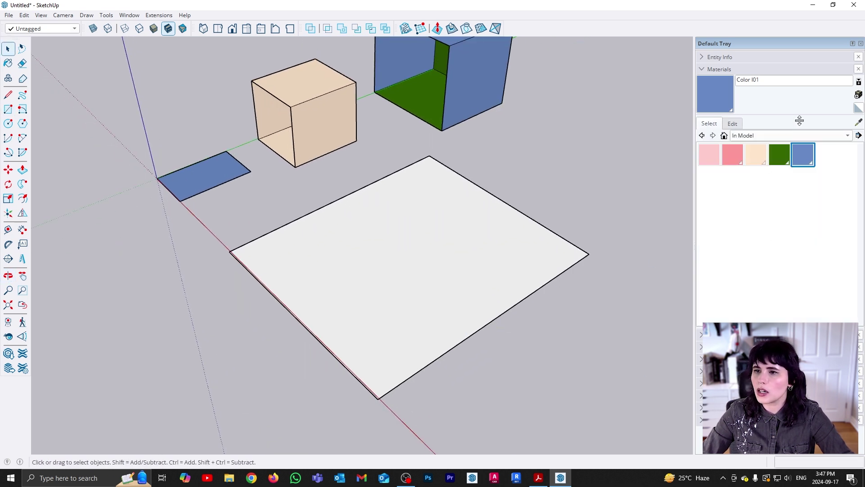
- Paint the large rectangle with Wood Floor Dark from the Wood material collection
{"action": "left_click", "coordinate": [805, 135]}
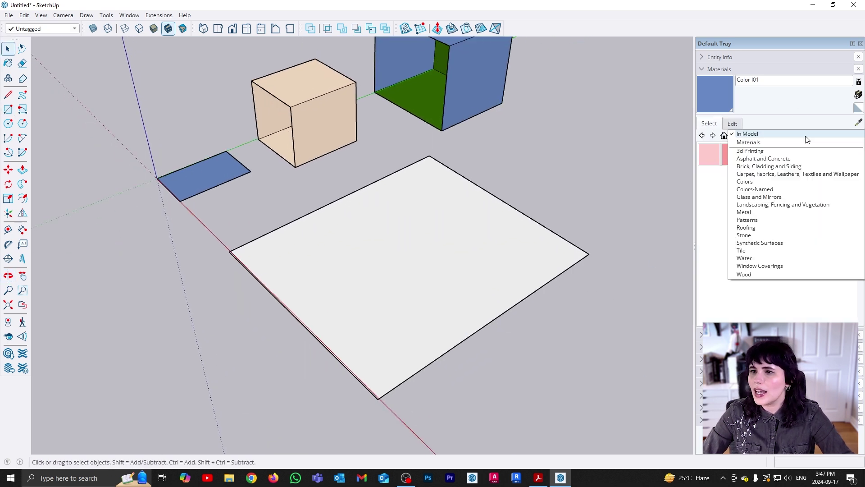
{"action": "left_click", "coordinate": [761, 274]}
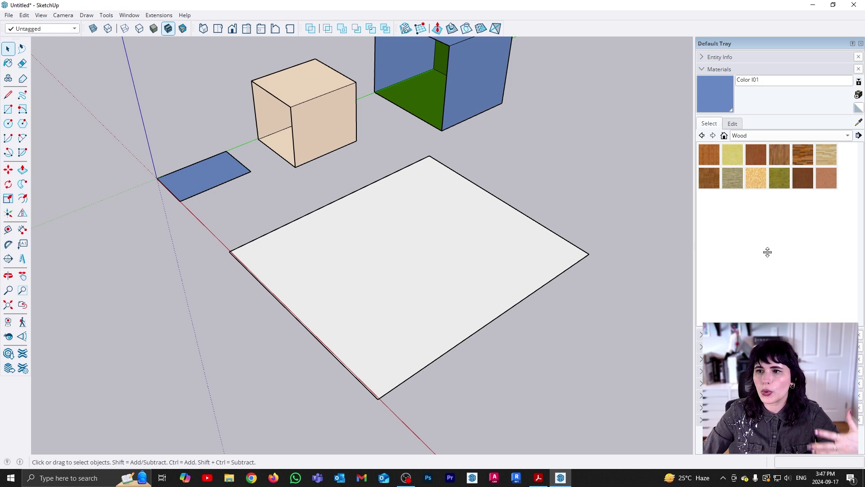
{"action": "left_click", "coordinate": [803, 154]}
{"action": "left_click", "coordinate": [411, 268]}
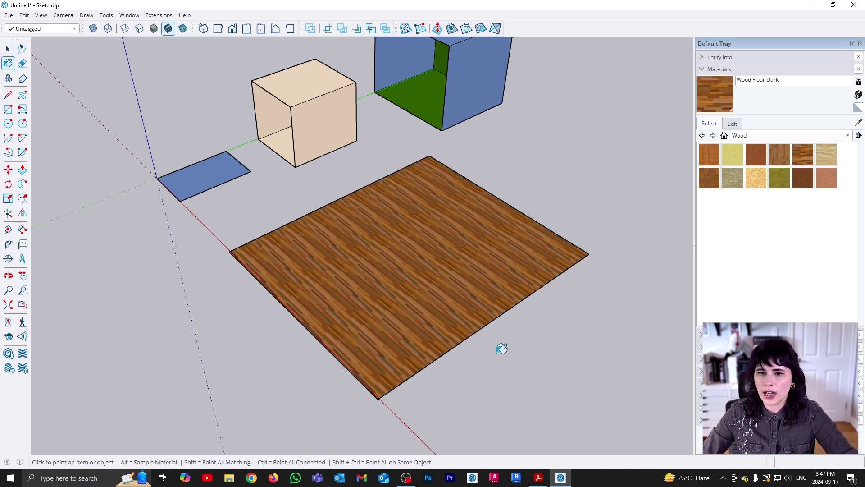
{"action": "mouse_move", "coordinate": [454, 296]}
{"action": "middle_mouse_down"}
{"action": "mouse_move", "coordinate": [496, 315]}
{"action": "mouse_move", "coordinate": [401, 268]}
{"action": "mouse_move", "coordinate": [379, 340]}
{"action": "mouse_move", "coordinate": [405, 323]}
{"action": "mouse_move", "coordinate": [414, 391]}
{"action": "middle_mouse_up"}
{"action": "key", "text": "space"}
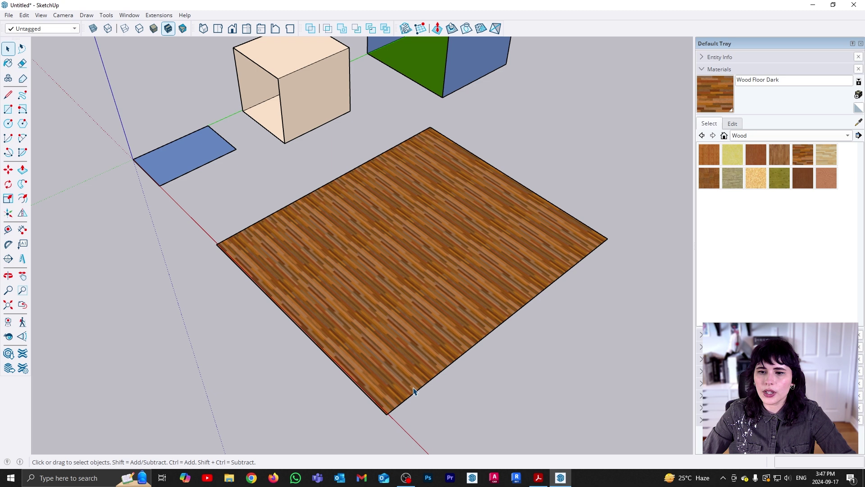
- View the Wood Floor Dark texture image in the external image viewer, then return to the model
{"action": "left_click", "coordinate": [732, 123]}
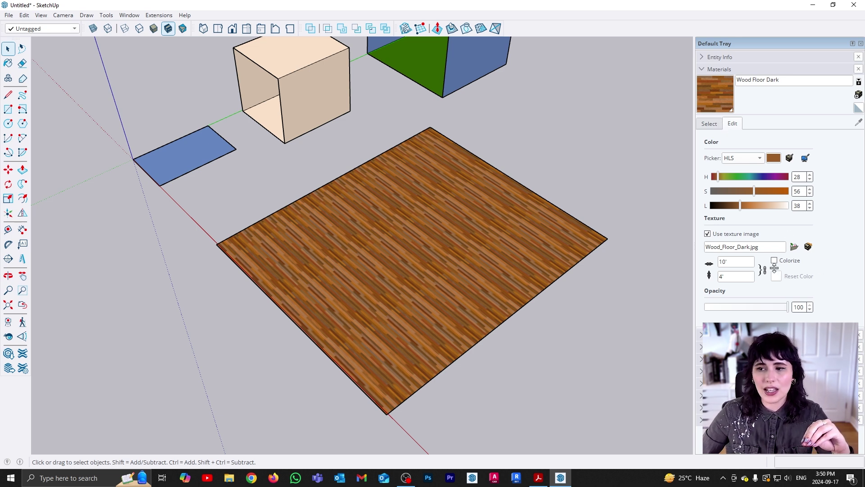
{"action": "left_click", "coordinate": [809, 246]}
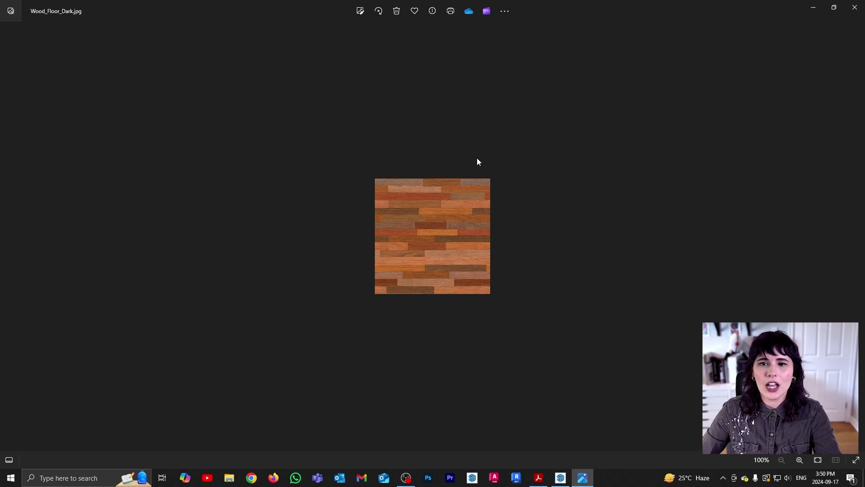
{"action": "left_click", "coordinate": [855, 7]}
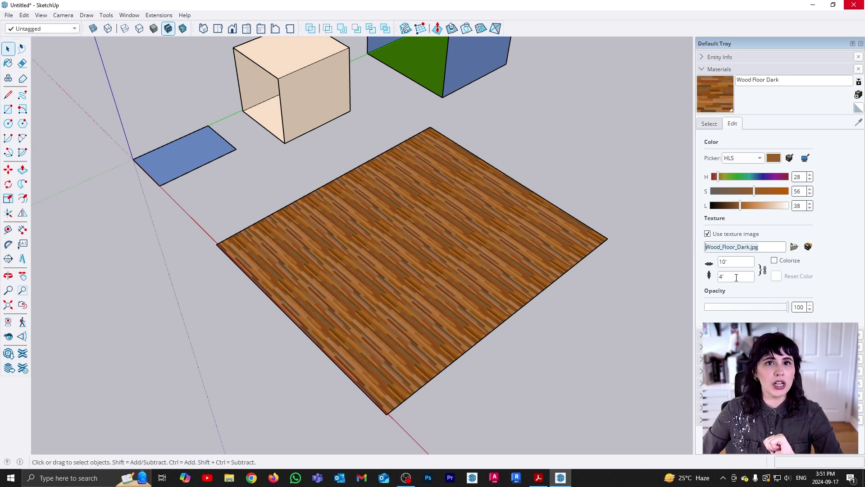
- Set the Wood Floor Dark texture width to 5' with the aspect ratio locked
{"action": "left_click", "coordinate": [735, 263]}
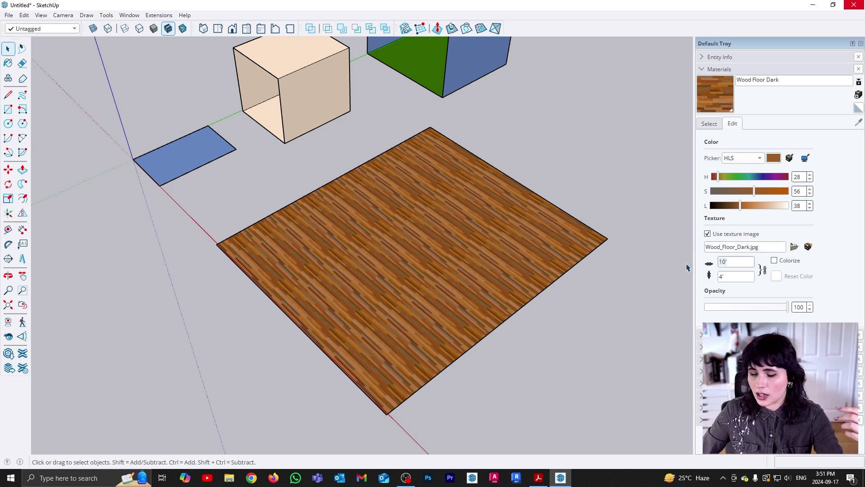
{"action": "key", "text": "BackSpace"}
{"action": "key", "text": "BackSpace"}
{"action": "key", "text": "BackSpace"}
{"action": "type", "text": "5"}
{"action": "key", "text": "Return"}
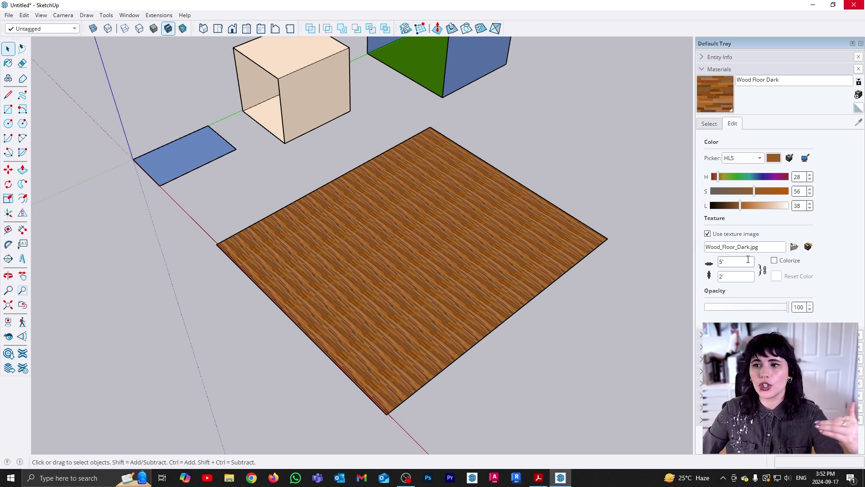
- Unlock the texture's aspect ratio and set its height to 5'
{"action": "left_click", "coordinate": [763, 270]}
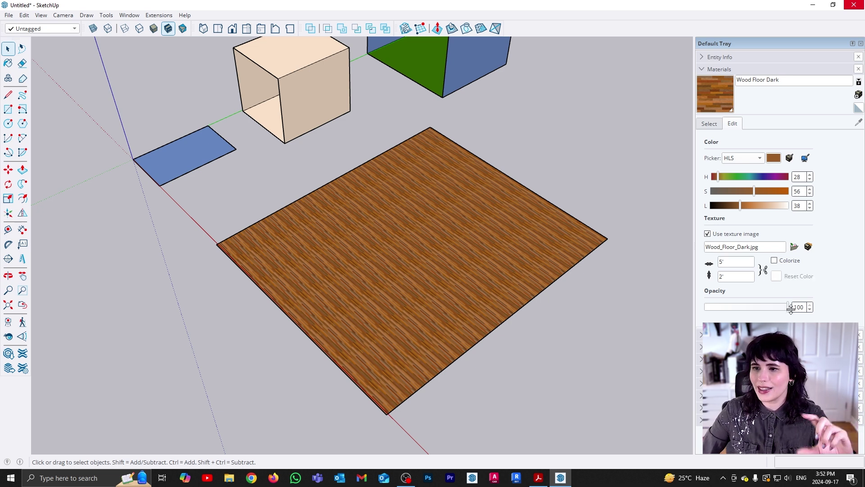
{"action": "left_click_drag", "start_coordinate": [746, 279], "coordinate": [631, 278]}
{"action": "type", "text": "5'"}
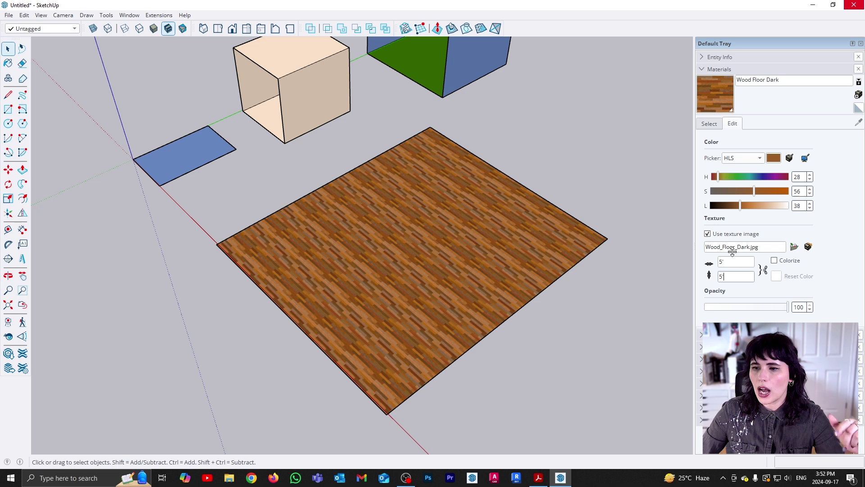
- Lock the texture's aspect ratio again and set its width to 10'
{"action": "left_click", "coordinate": [763, 270]}
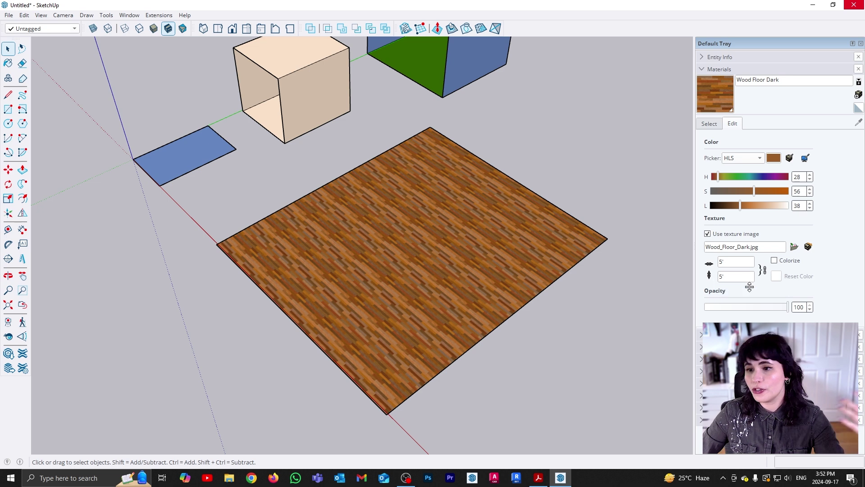
{"action": "left_click", "coordinate": [719, 260]}
{"action": "type", "text": "10"}
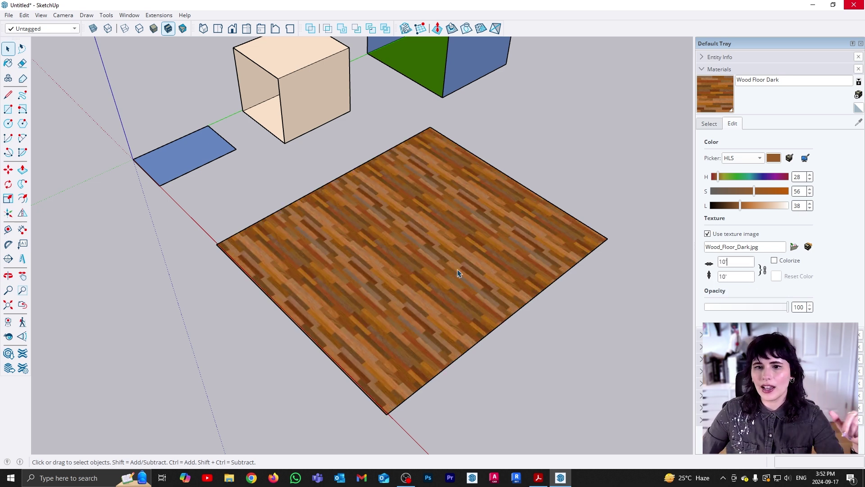
- Place a guide 10' in from the wood rectangle's edge on the red axis and a second one parallel to its adjacent edge
{"action": "middle_click_drag", "start_coordinate": [357, 223], "coordinate": [426, 279]}
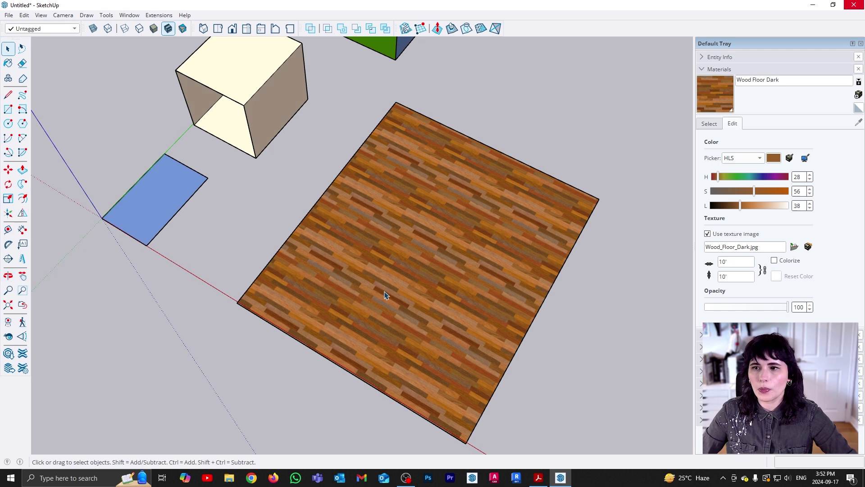
{"action": "key", "text": "t"}
{"action": "left_click", "coordinate": [289, 335]}
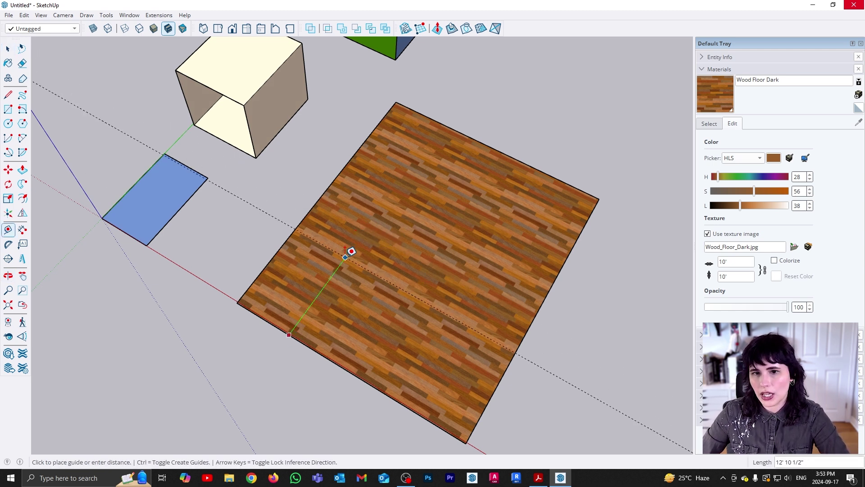
{"action": "type", "text": "10"}
{"action": "key", "text": "Return"}
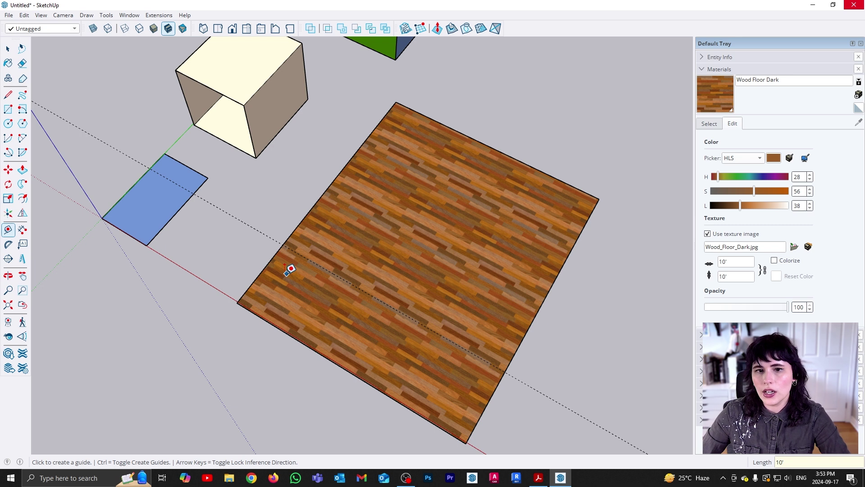
{"action": "left_click", "coordinate": [268, 264]}
{"action": "left_click", "coordinate": [333, 295]}
{"action": "scroll", "coordinate": [333, 295], "scroll_direction": "up", "scroll_amount": 2}
{"action": "key", "text": "space"}
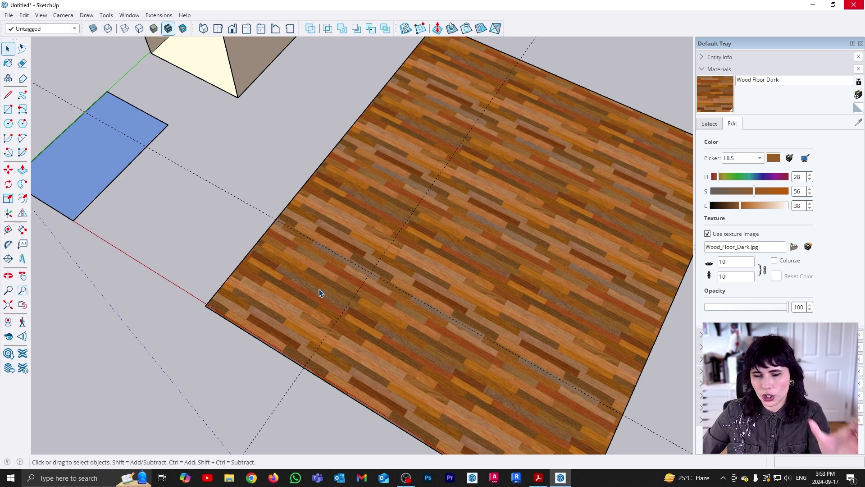
- Delete both guides from the wood-textured rectangle
{"action": "left_click", "coordinate": [276, 408]}
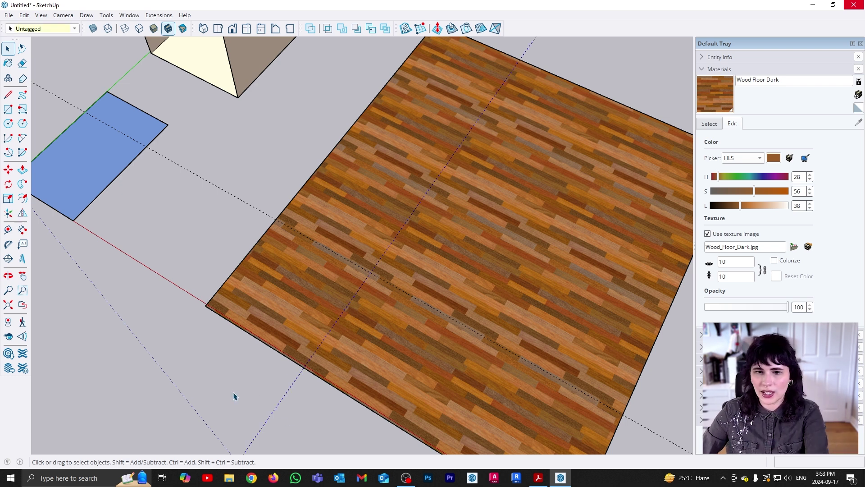
{"action": "key", "text": "Delete"}
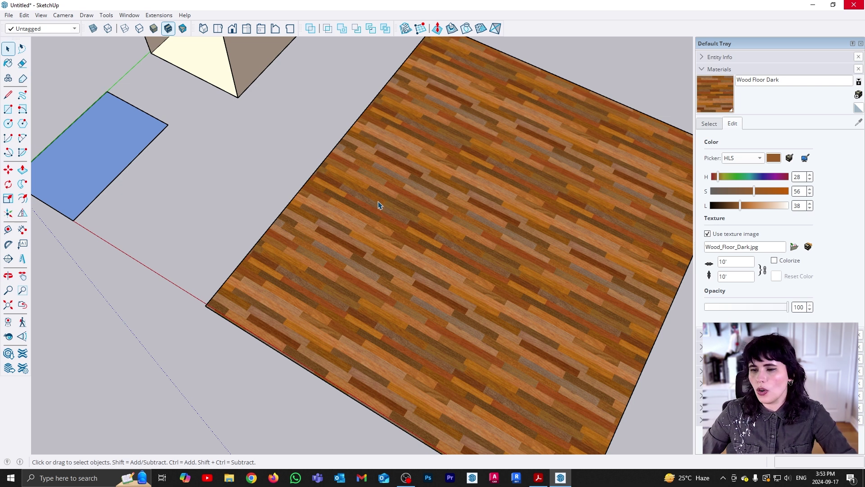
{"action": "scroll", "coordinate": [378, 202], "scroll_direction": "down", "scroll_amount": 3}
{"action": "middle_click_drag", "start_coordinate": [557, 328], "coordinate": [484, 311], "text": "shift"}
{"action": "scroll", "coordinate": [484, 310], "scroll_direction": "down", "scroll_amount": 1}
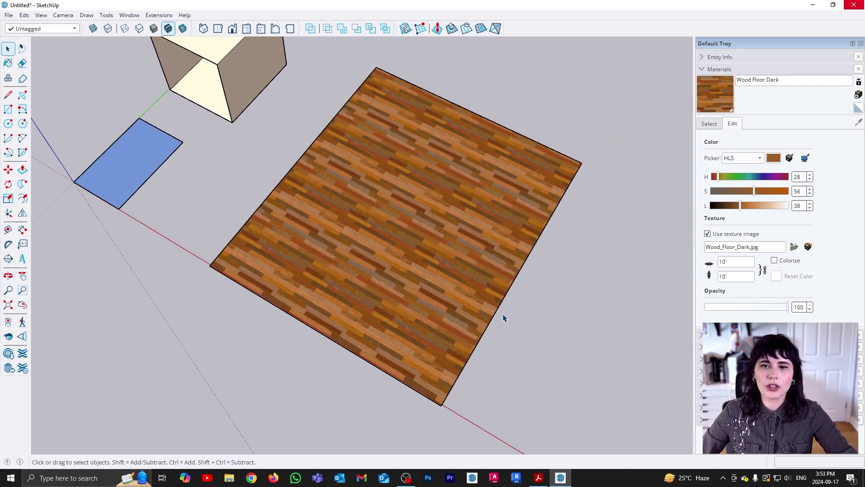
- Lighten the Wood Floor Dark material by setting its lightness to 75
{"action": "middle_click_drag", "start_coordinate": [504, 305], "coordinate": [477, 257]}
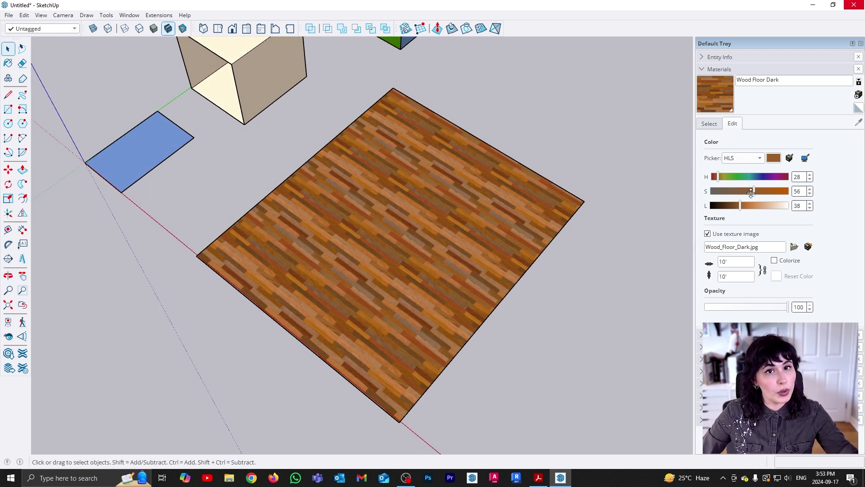
{"action": "middle_click_drag", "start_coordinate": [436, 328], "coordinate": [460, 245]}
{"action": "scroll", "coordinate": [430, 275], "scroll_direction": "up", "scroll_amount": 2}
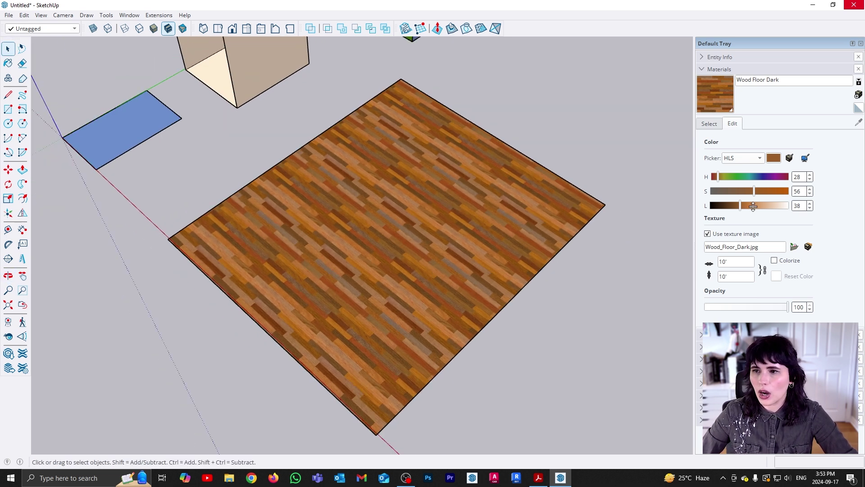
{"action": "left_click", "coordinate": [768, 205]}
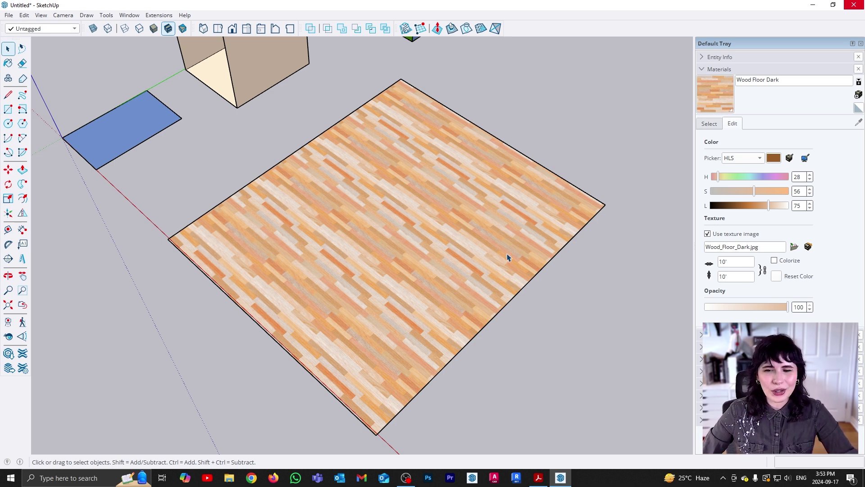
- Reset the Wood Floor Dark material's color adjustments and turn on Colorize for its texture
{"action": "left_click", "coordinate": [775, 158]}
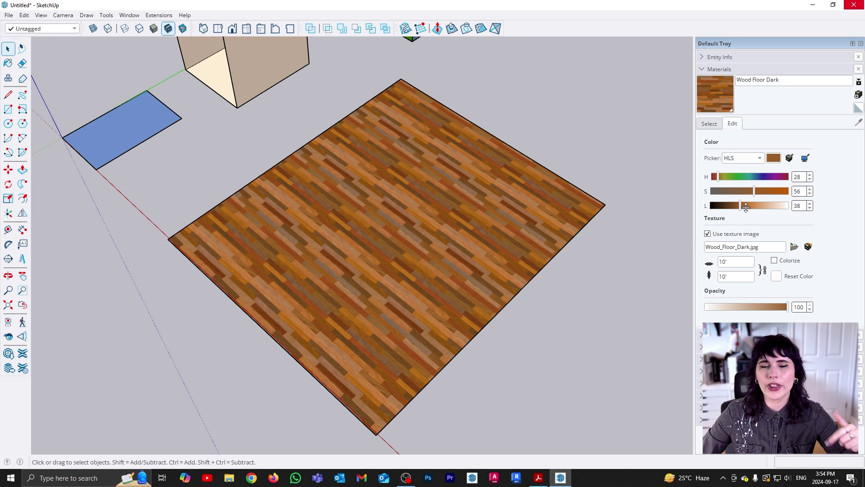
{"action": "left_click", "coordinate": [775, 260]}
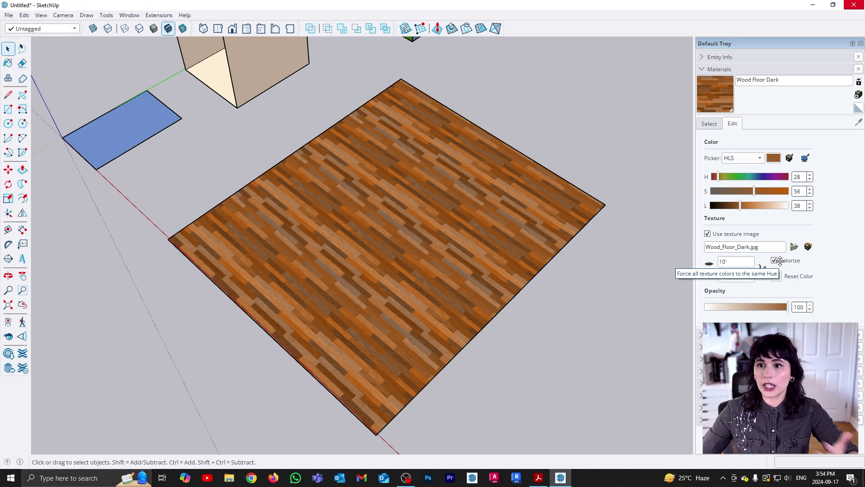
- Try a lightness of 70 and a saturation of 24 on the colorized wood material, and reset the color
{"action": "left_click_drag", "start_coordinate": [756, 206], "coordinate": [729, 191]}
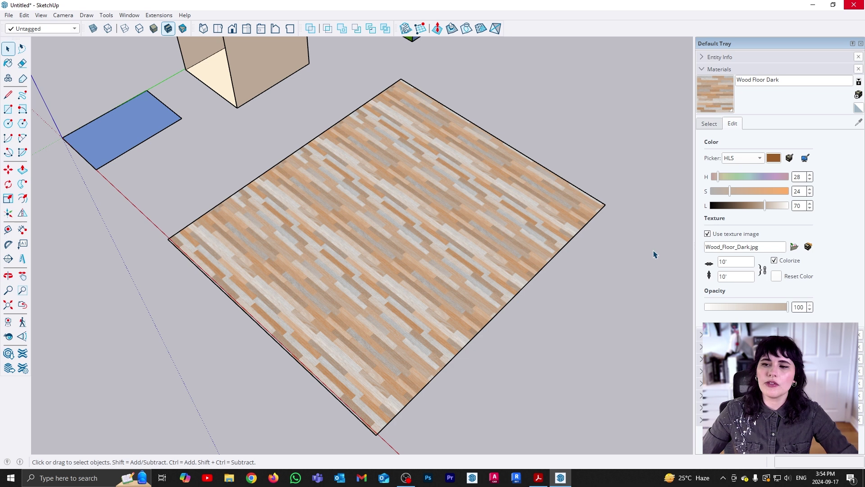
{"action": "left_click", "coordinate": [776, 277]}
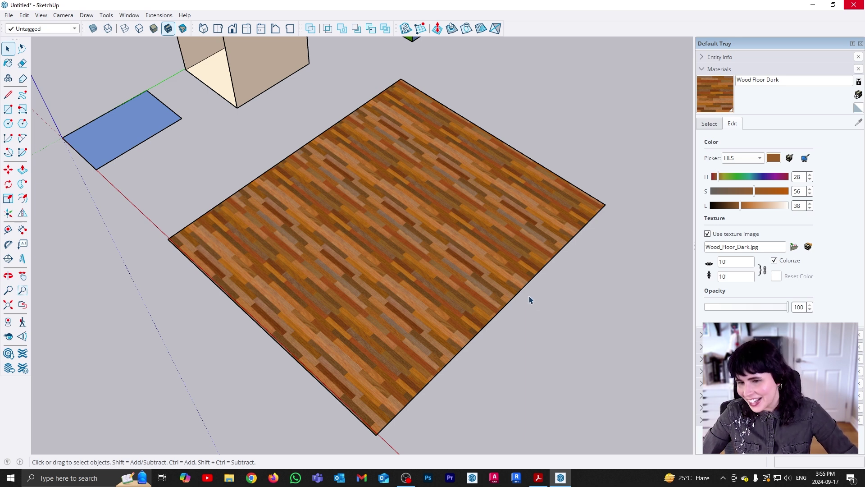
- Look through the material collections, show the Tile swatches, and return to editing Wood Floor Dark
{"action": "left_click", "coordinate": [709, 123]}
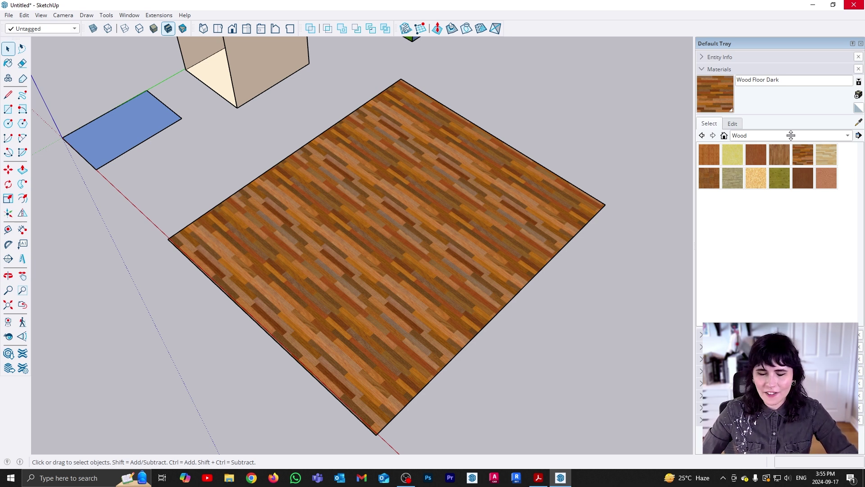
{"action": "left_click", "coordinate": [792, 135]}
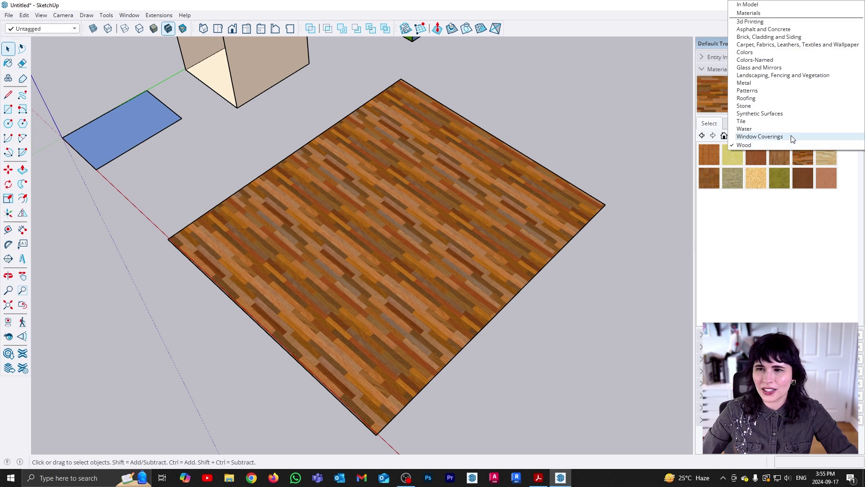
{"action": "left_click", "coordinate": [788, 221]}
{"action": "left_click", "coordinate": [777, 135]}
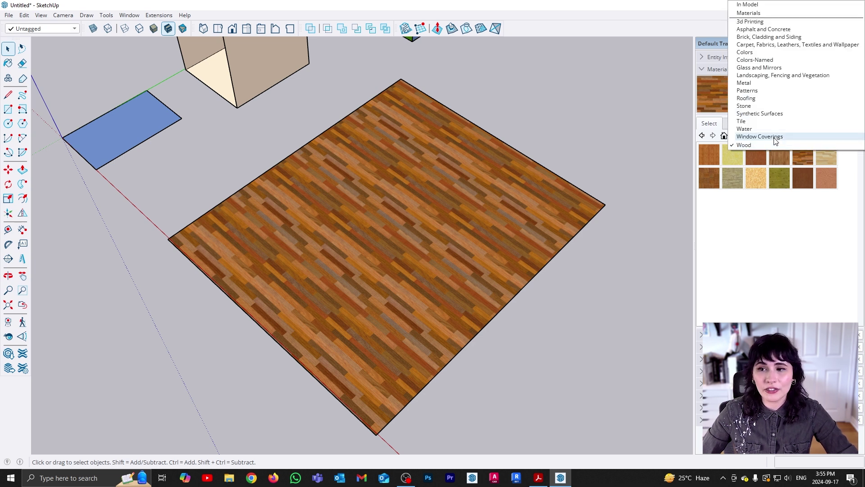
{"action": "left_click", "coordinate": [795, 221]}
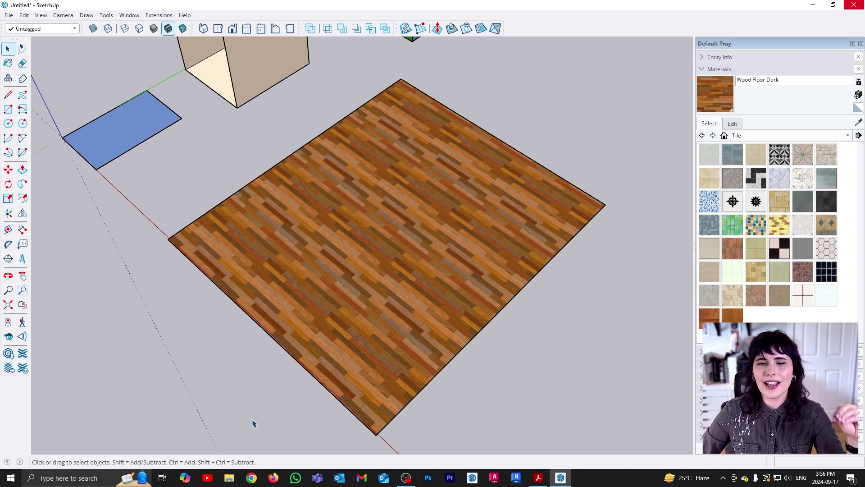
{"action": "left_click", "coordinate": [729, 124]}
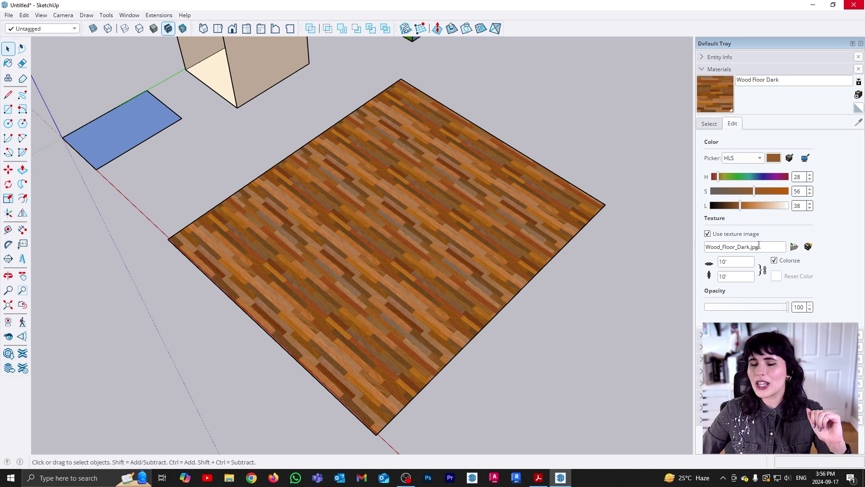
- Switch to Chrome and run an image search for "nicolas cage"
{"action": "left_click", "coordinate": [252, 478]}
{"action": "left_click", "coordinate": [176, 29]}
{"action": "type", "text": "nic"}
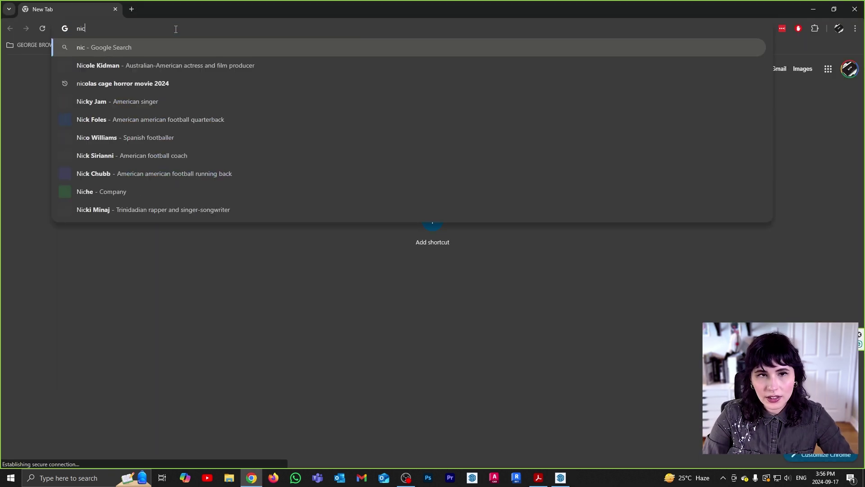
{"action": "type", "text": "olas cage"}
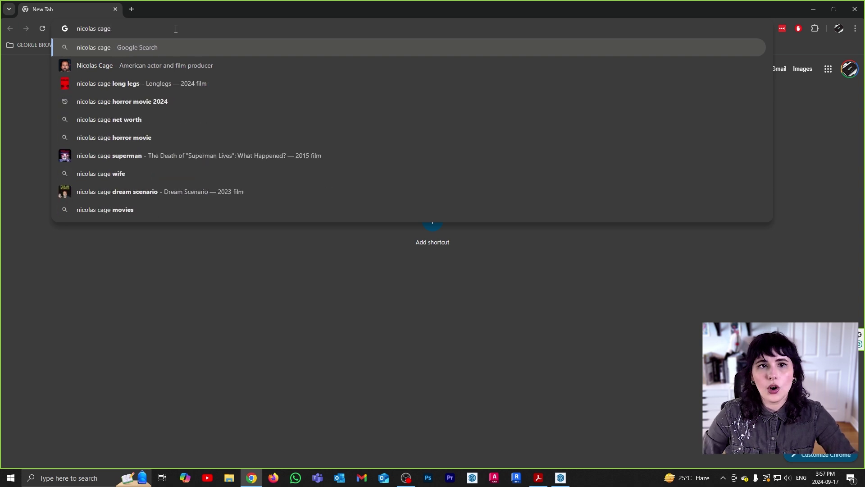
{"action": "key", "text": "Return"}
{"action": "left_click", "coordinate": [134, 109]}
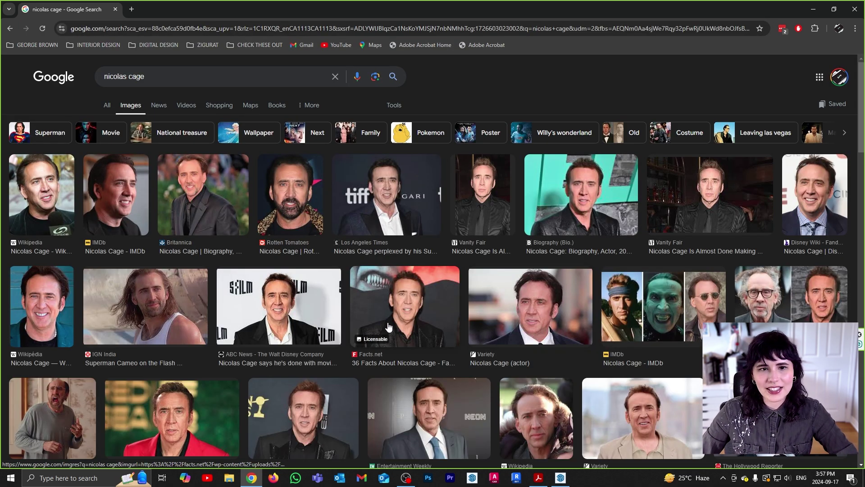
- Open a long-haired Nicolas Cage photo from the image results and try to save it as a file
{"action": "left_click", "coordinate": [144, 311]}
{"action": "right_click", "coordinate": [607, 268]}
{"action": "left_click", "coordinate": [683, 143]}
{"action": "key", "text": "Return"}
{"action": "left_click", "coordinate": [574, 401]}
{"action": "left_click", "coordinate": [576, 436]}
{"action": "left_click", "coordinate": [580, 439]}
{"action": "right_click", "coordinate": [648, 255]}
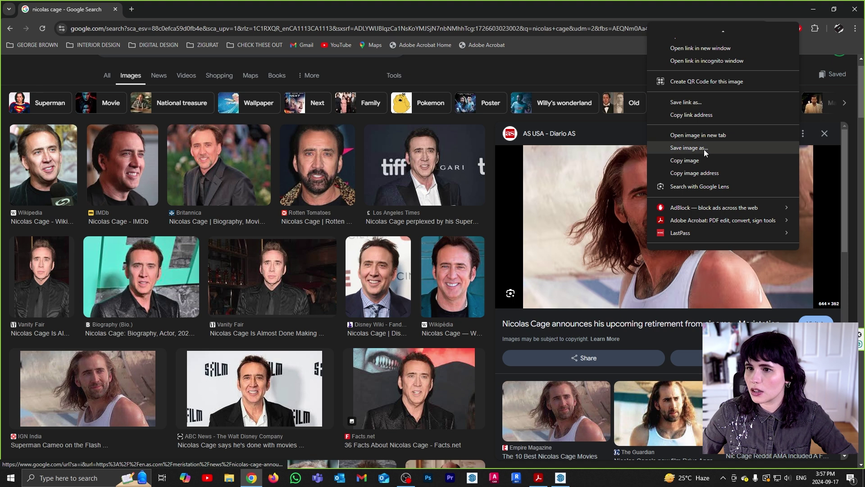
{"action": "left_click", "coordinate": [689, 148]}
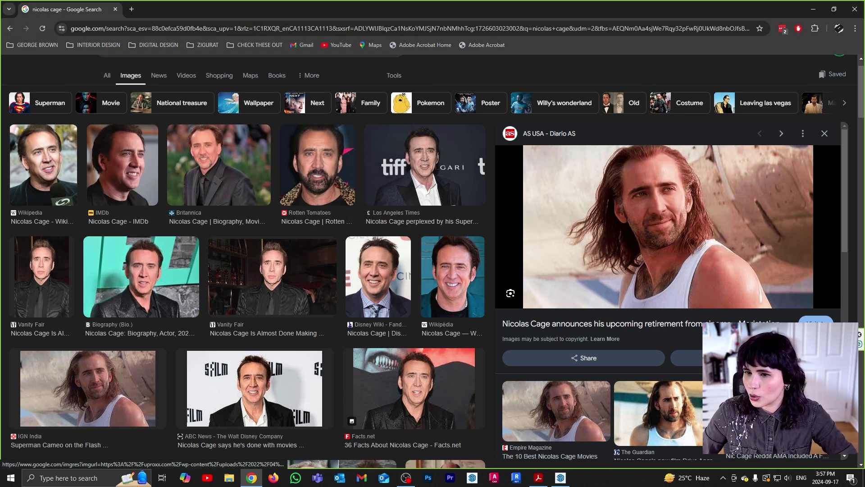
- Preview the next related photo, the one from Uproxx, and try to save that image
{"action": "left_click", "coordinate": [781, 133]}
{"action": "right_click", "coordinate": [656, 224]}
{"action": "left_click", "coordinate": [682, 345]}
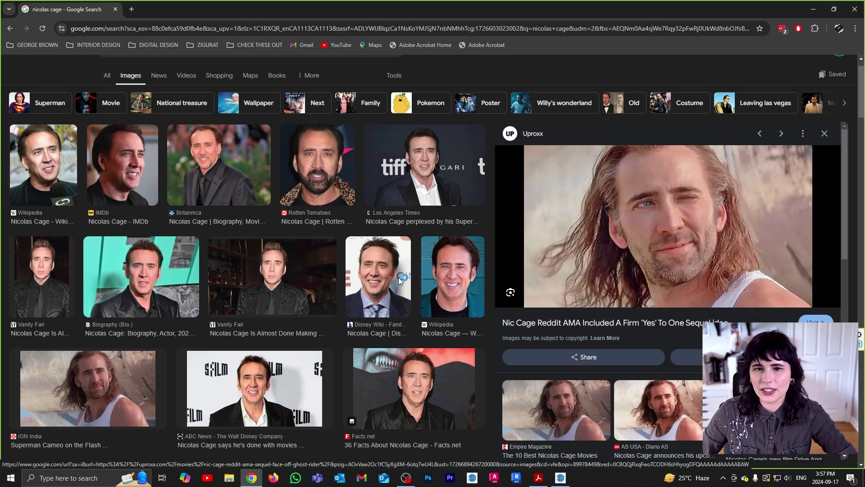
{"action": "left_click", "coordinate": [395, 228]}
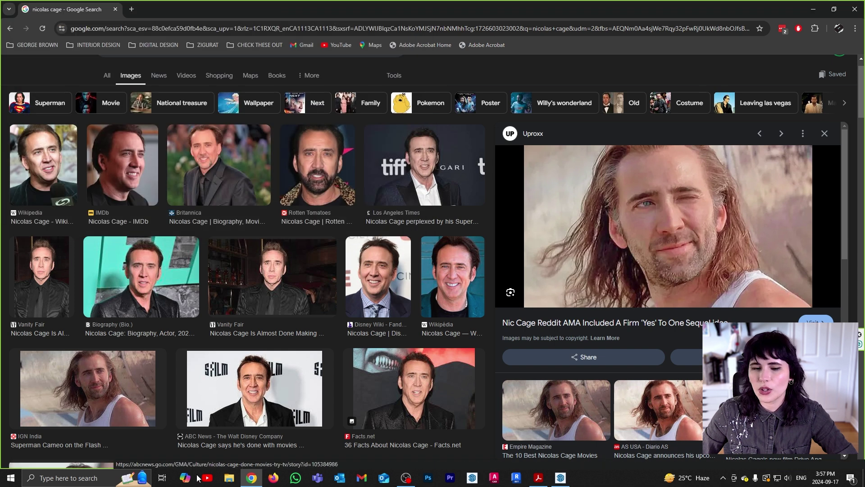
- Snip the previewed Uproxx photo with the Snipping Tool and save it to the desktop as Capture.PNG
{"action": "left_click", "coordinate": [69, 483]}
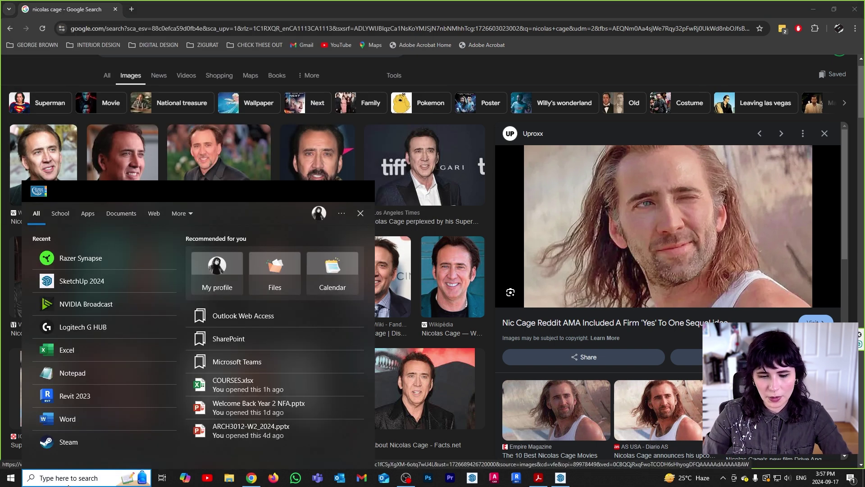
{"action": "type", "text": "snip"}
{"action": "key", "text": "Return"}
{"action": "left_click", "coordinate": [568, 65]}
{"action": "left_click_drag", "start_coordinate": [549, 146], "coordinate": [788, 308]}
{"action": "left_click", "coordinate": [622, 92]}
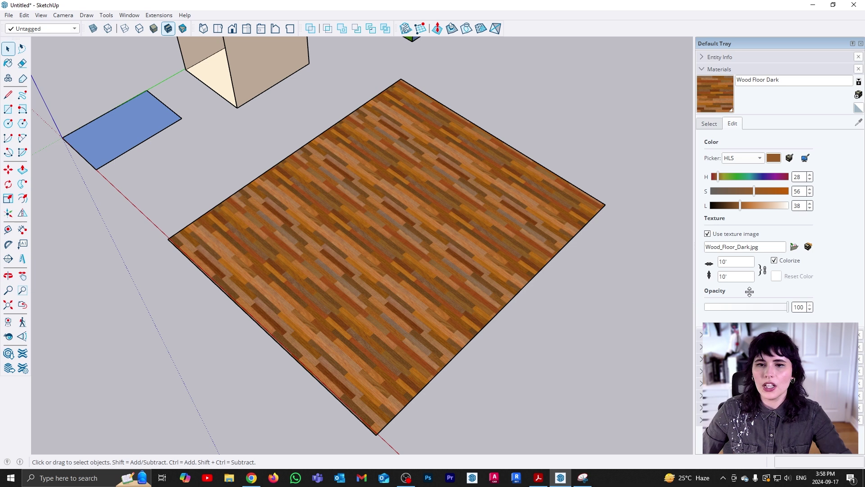
- Replace the Wood Floor Dark texture image in SketchUp with Capture.PNG from the OneDrive Desktop folder
{"action": "left_click", "coordinate": [796, 247]}
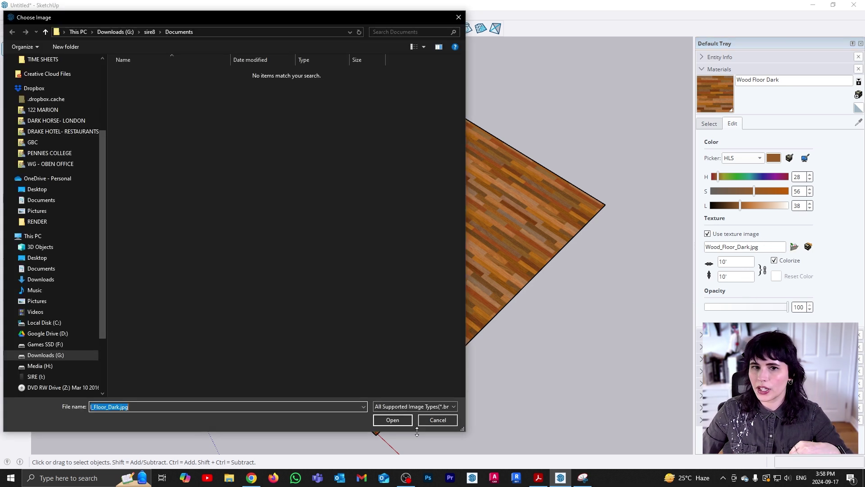
{"action": "left_click", "coordinate": [37, 190]}
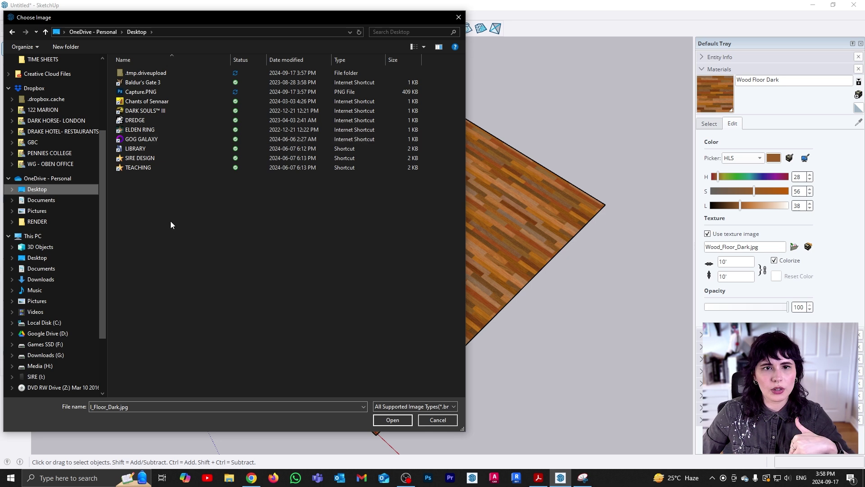
{"action": "left_click", "coordinate": [139, 94]}
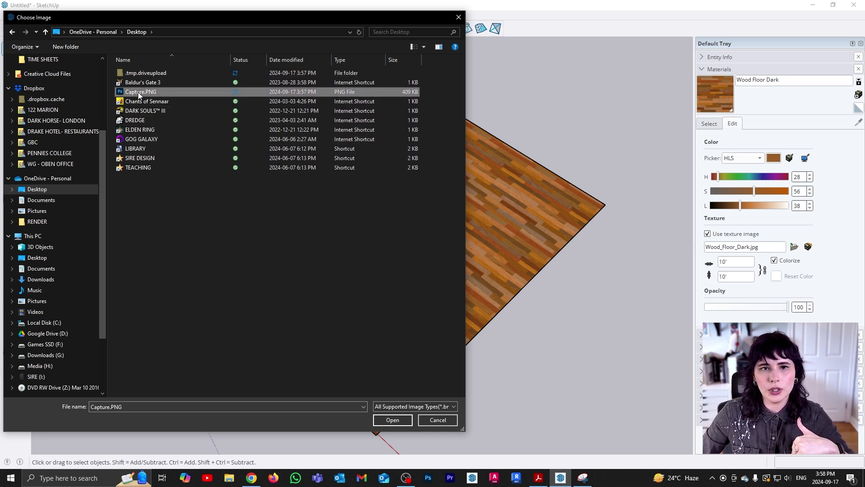
{"action": "double_click", "coordinate": [139, 93]}
- Examine how the photo texture repeats across the rectangle from above, up close and in perspective
{"action": "middle_click_drag", "start_coordinate": [139, 93], "coordinate": [378, 262]}
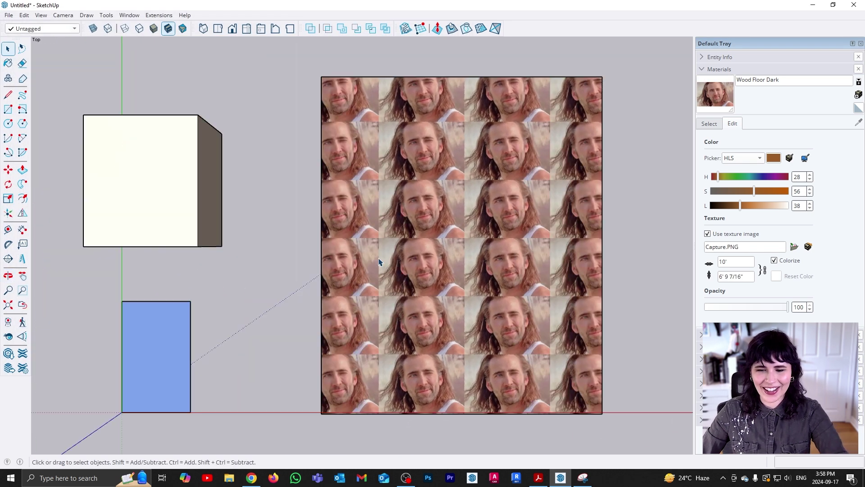
{"action": "scroll", "coordinate": [440, 259], "scroll_direction": "up", "scroll_amount": 5}
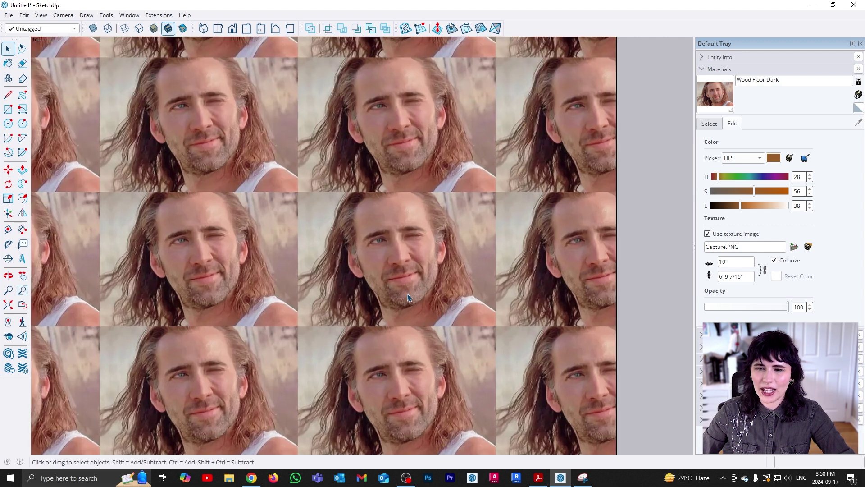
{"action": "scroll", "coordinate": [408, 297], "scroll_direction": "down", "scroll_amount": 5}
{"action": "mouse_move", "coordinate": [407, 298]}
{"action": "middle_mouse_down"}
{"action": "mouse_move", "coordinate": [320, 260]}
{"action": "mouse_move", "coordinate": [446, 271]}
{"action": "mouse_move", "coordinate": [408, 291]}
{"action": "middle_mouse_up"}
{"action": "scroll", "coordinate": [407, 293], "scroll_direction": "down", "scroll_amount": 2}
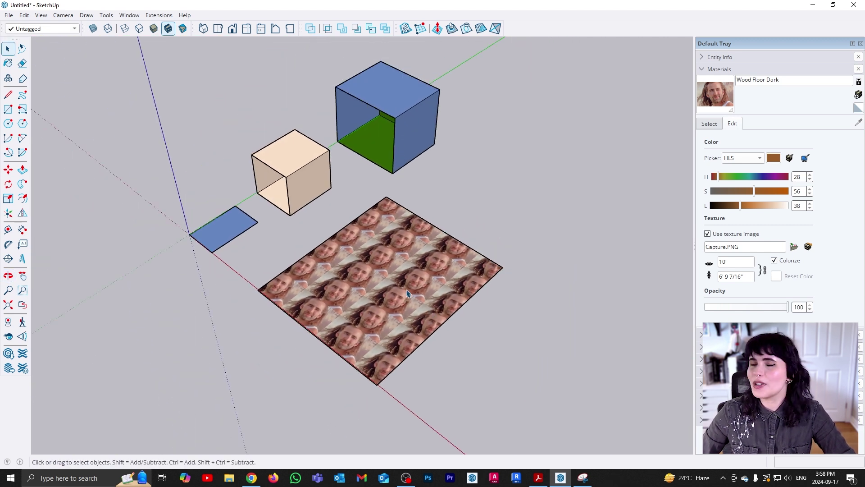
{"action": "scroll", "coordinate": [408, 279], "scroll_direction": "up", "scroll_amount": 1}
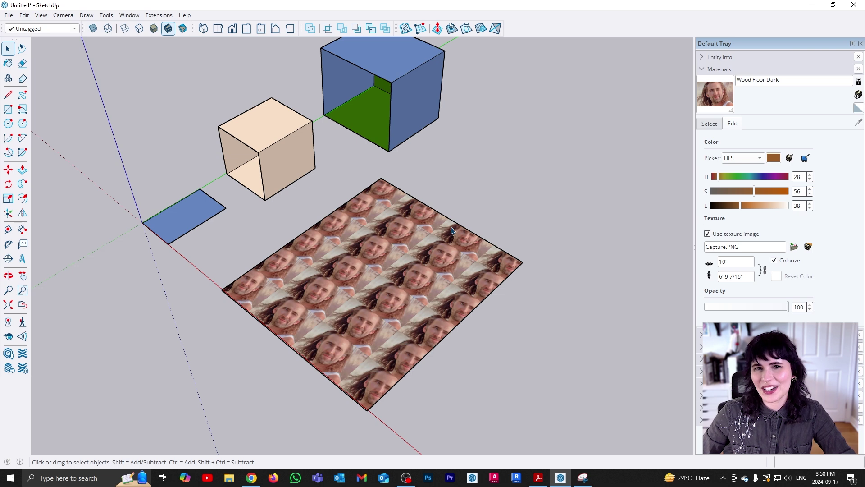
{"action": "scroll", "coordinate": [362, 337], "scroll_direction": "up", "scroll_amount": 2}
{"action": "scroll", "coordinate": [361, 336], "scroll_direction": "down", "scroll_amount": 3}
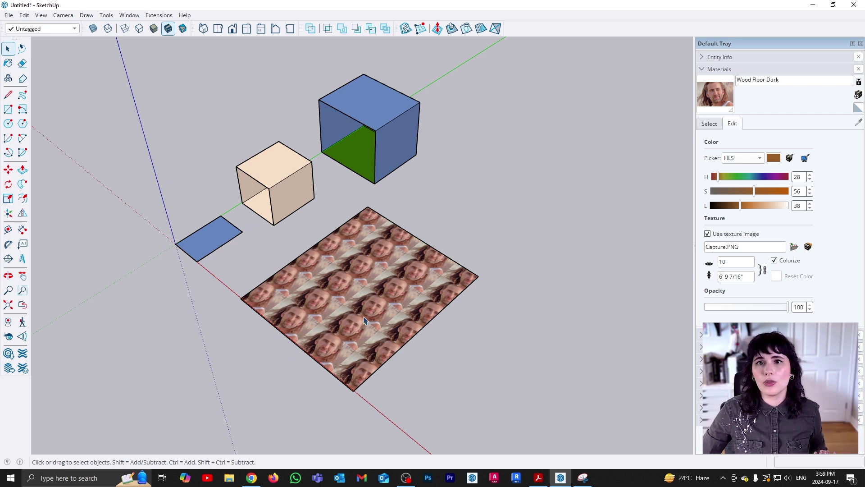
{"action": "middle_click_drag", "start_coordinate": [377, 307], "coordinate": [395, 309]}
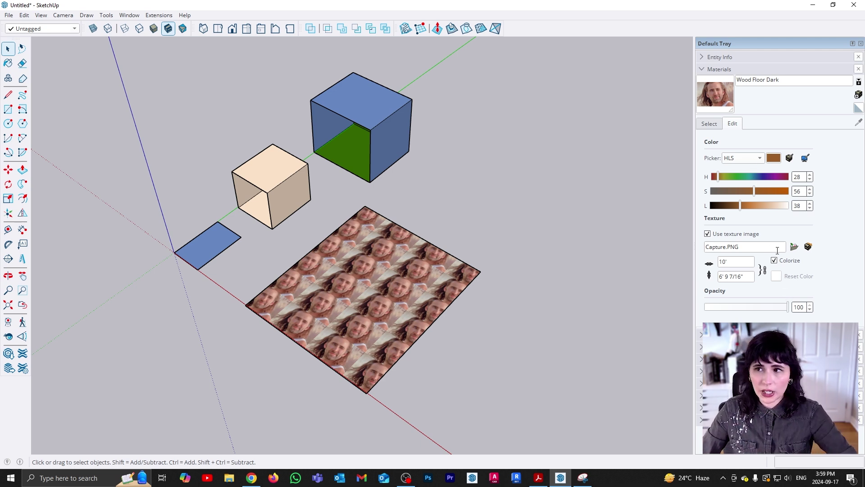
- Start a new material based on the default one, name it MR Cage and use Capture.PNG as its texture image
{"action": "left_click", "coordinate": [859, 94]}
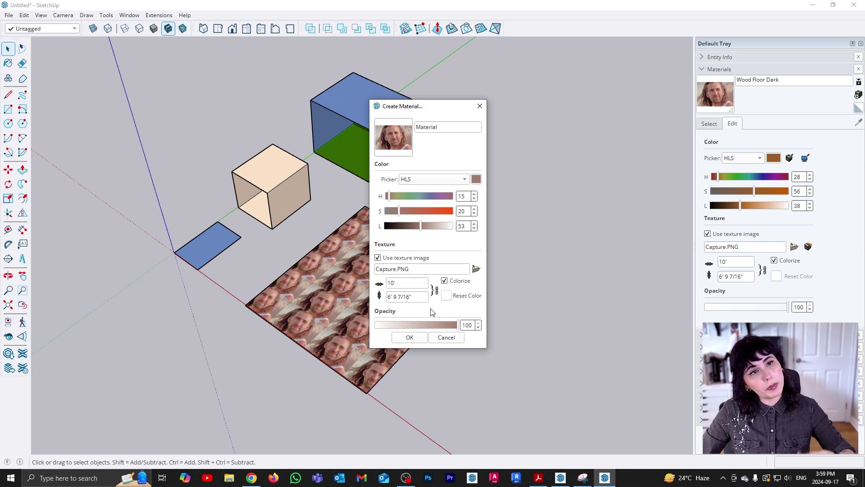
{"action": "left_click", "coordinate": [480, 106]}
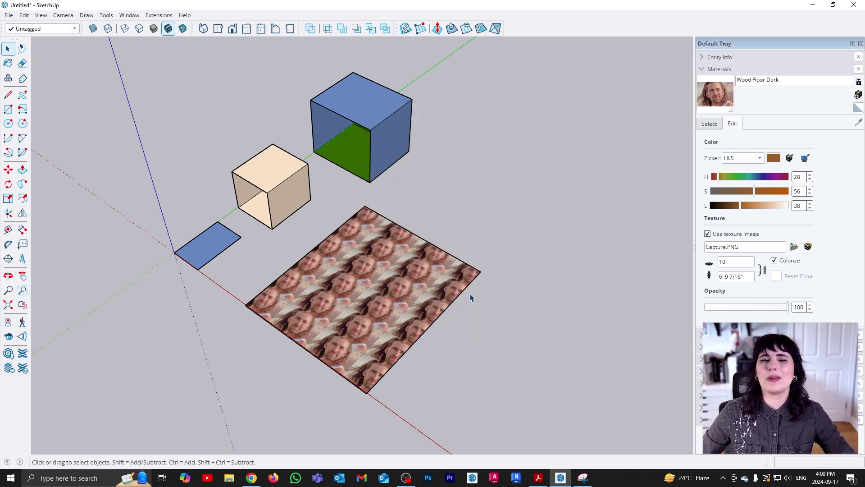
{"action": "left_click", "coordinate": [858, 108]}
{"action": "left_click", "coordinate": [858, 95]}
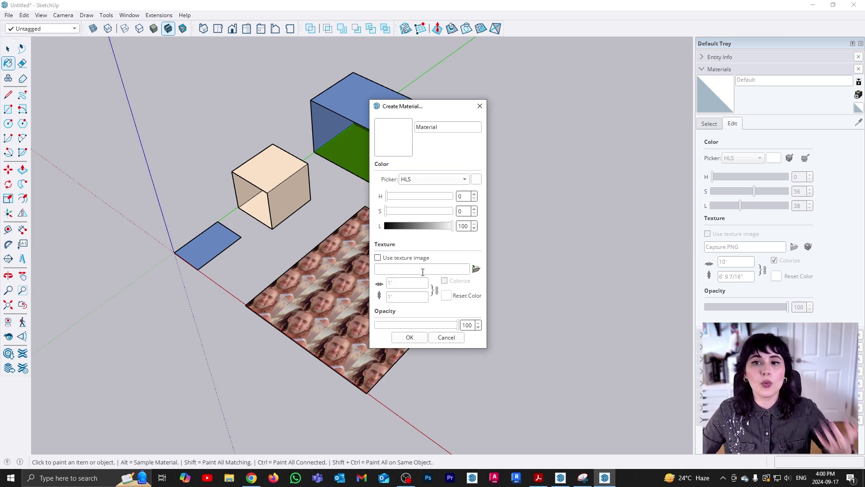
{"action": "left_click", "coordinate": [441, 116]}
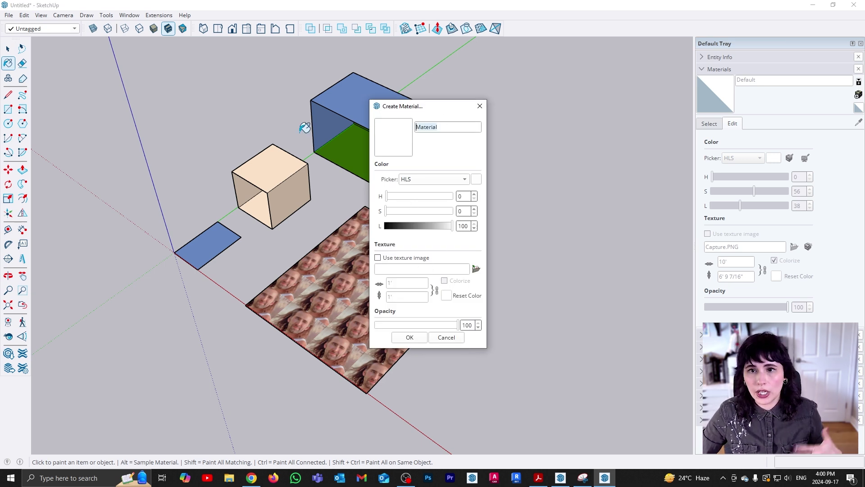
{"action": "type", "text": "MR Cage"}
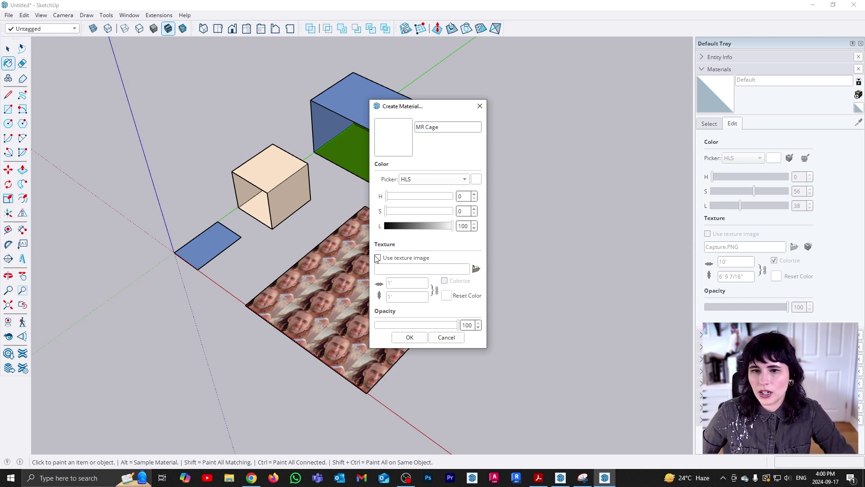
{"action": "key", "text": "Return"}
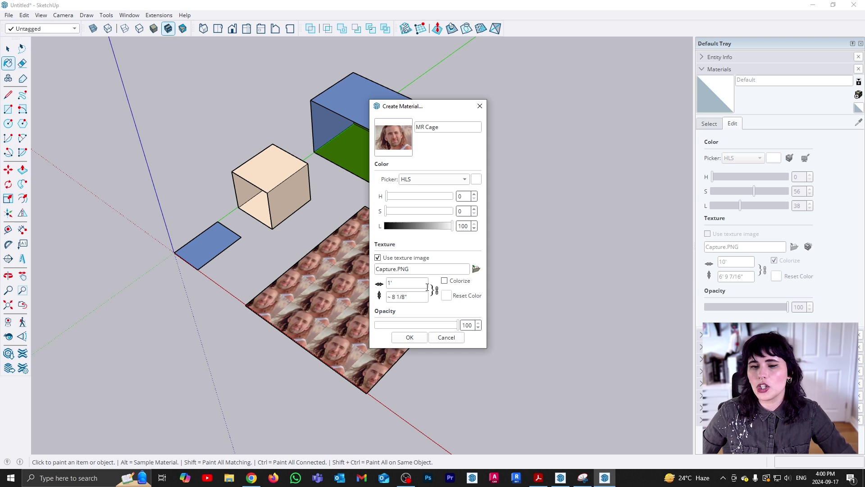
- Set the MR Cage texture width to 5', create the material and paint it onto the large textured rectangle
{"action": "double_click", "coordinate": [407, 282]}
{"action": "type", "text": "5'"}
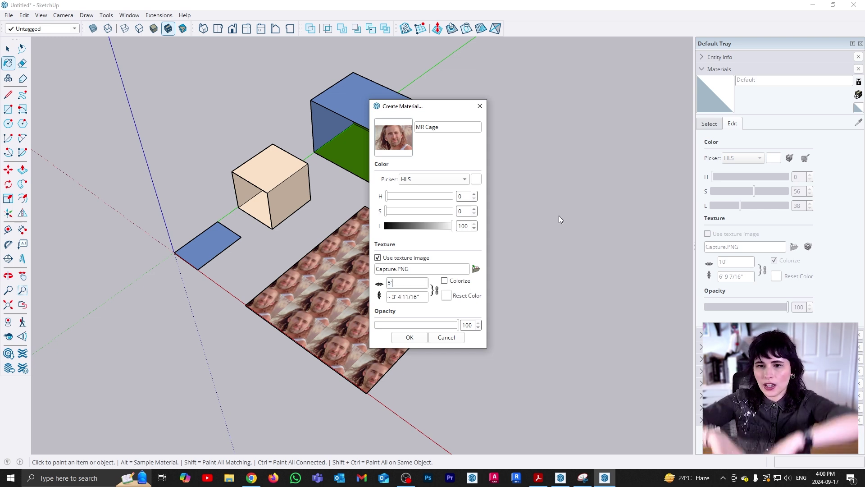
{"action": "left_click", "coordinate": [410, 337]}
{"action": "left_click", "coordinate": [374, 285]}
{"action": "middle_click_drag", "start_coordinate": [506, 398], "coordinate": [386, 386]}
{"action": "scroll", "coordinate": [386, 386], "scroll_direction": "up", "scroll_amount": 3}
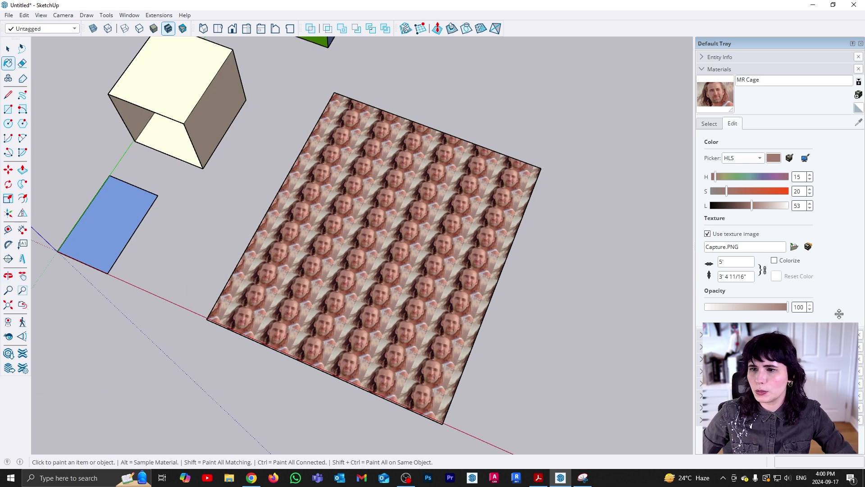
- Enlarge the MR Cage texture by setting its width first to 10' and finally to 50'
{"action": "type", "text": "10"}
{"action": "key", "text": "Return"}
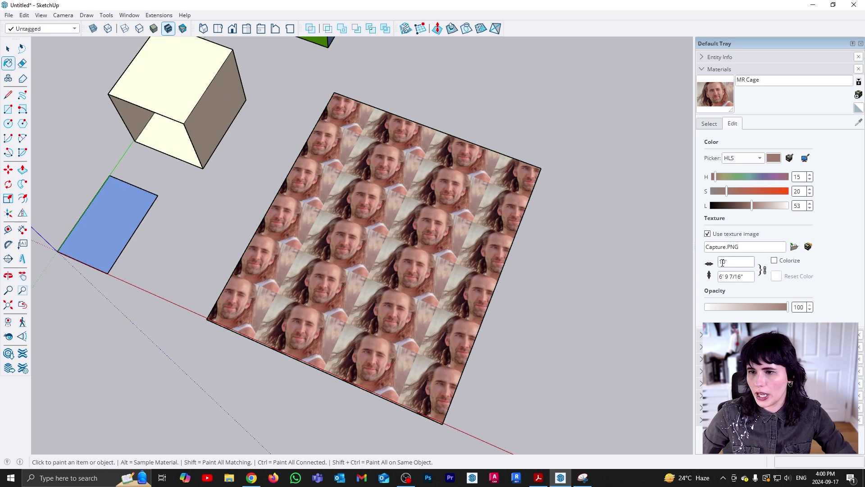
{"action": "type", "text": "50"}
{"action": "key", "text": "Return"}
{"action": "middle_click_drag", "start_coordinate": [370, 266], "coordinate": [399, 262]}
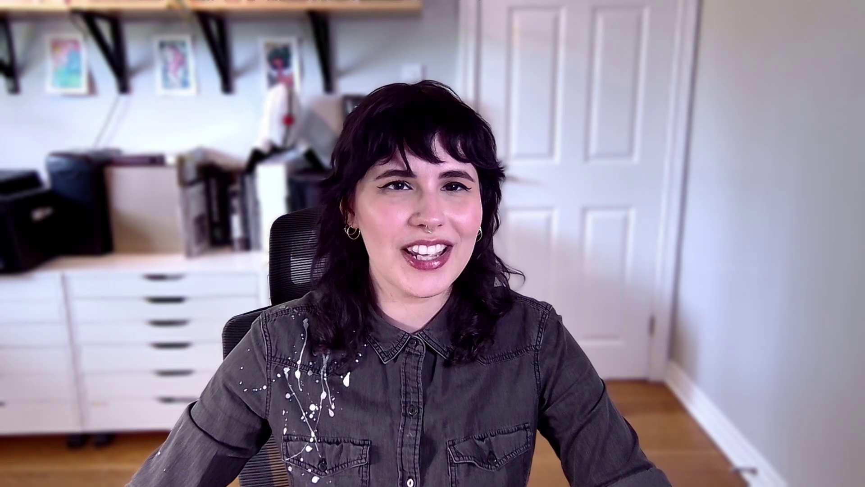